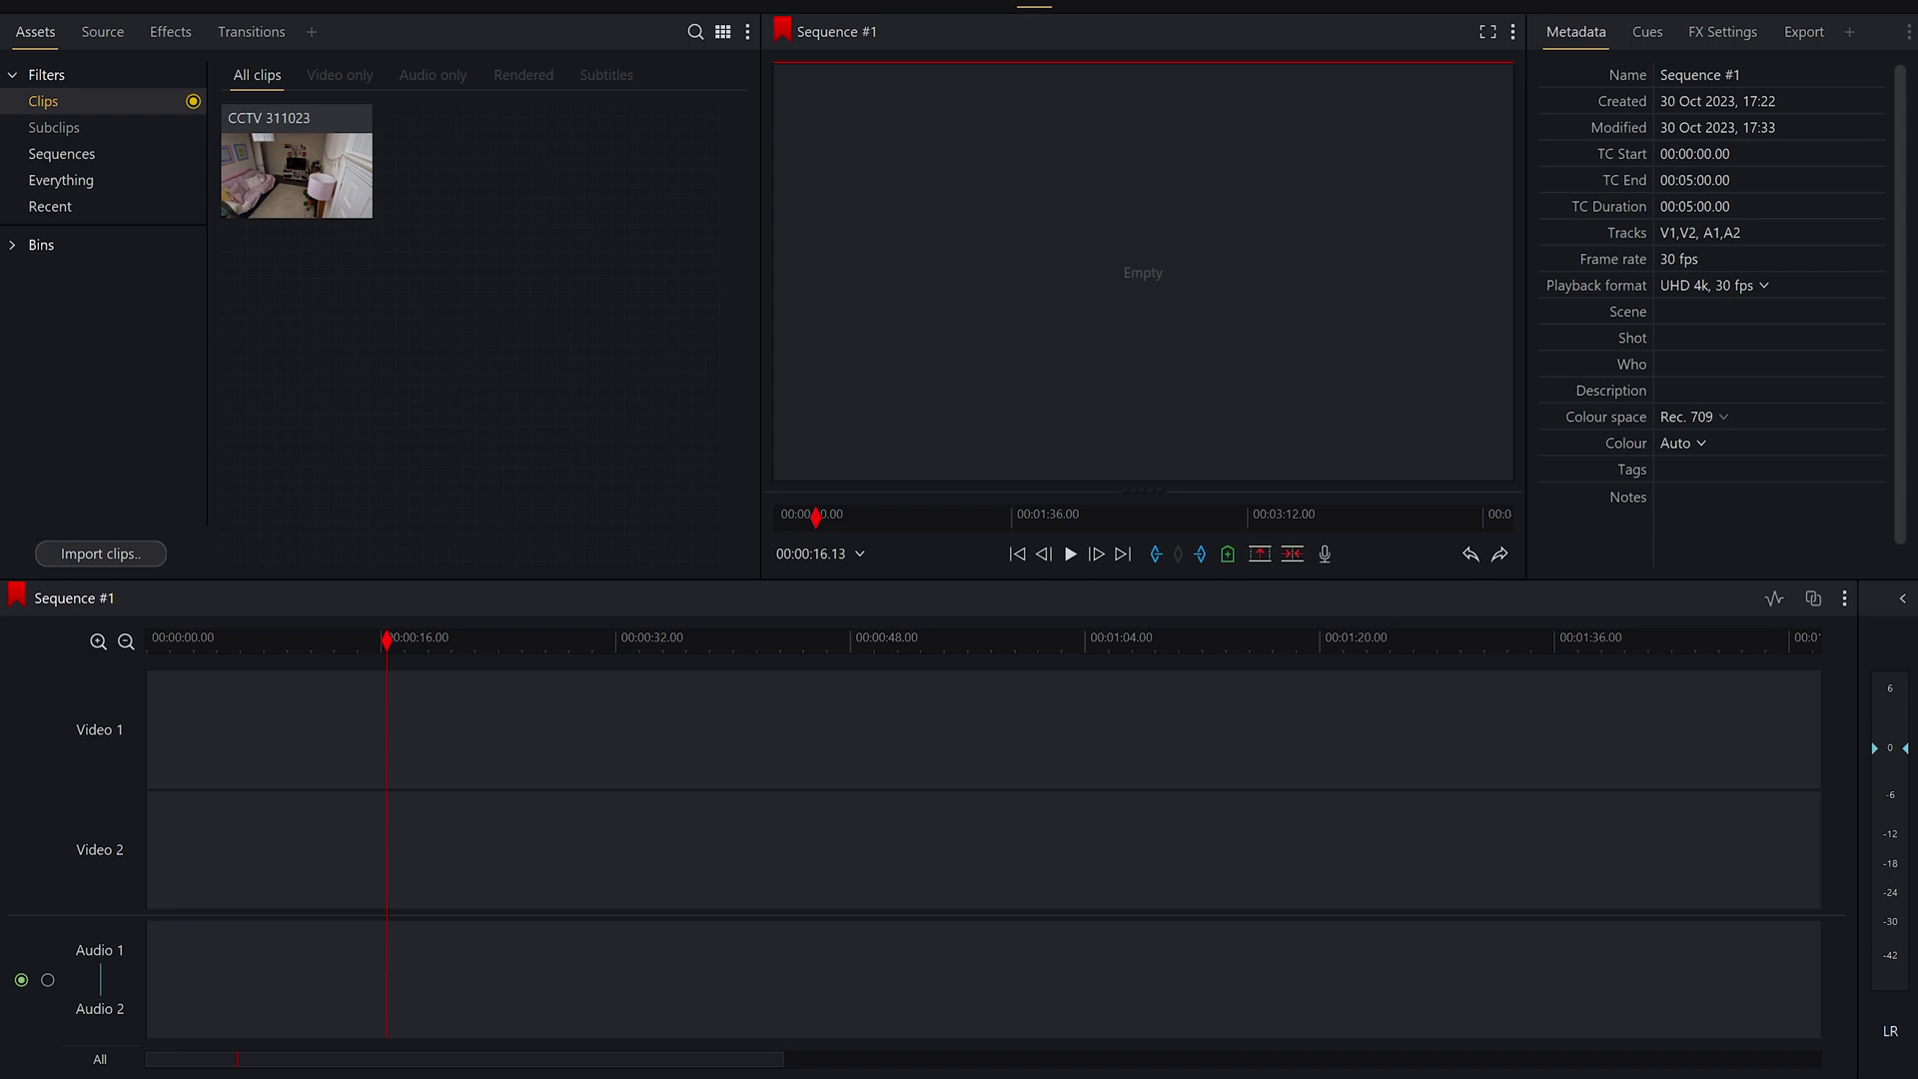
- Place the CCTV 311023 clip with its audio on Video 2 and preview the footage
{"action": "left_click_drag", "start_coordinate": [289, 175], "coordinate": [147, 849]}
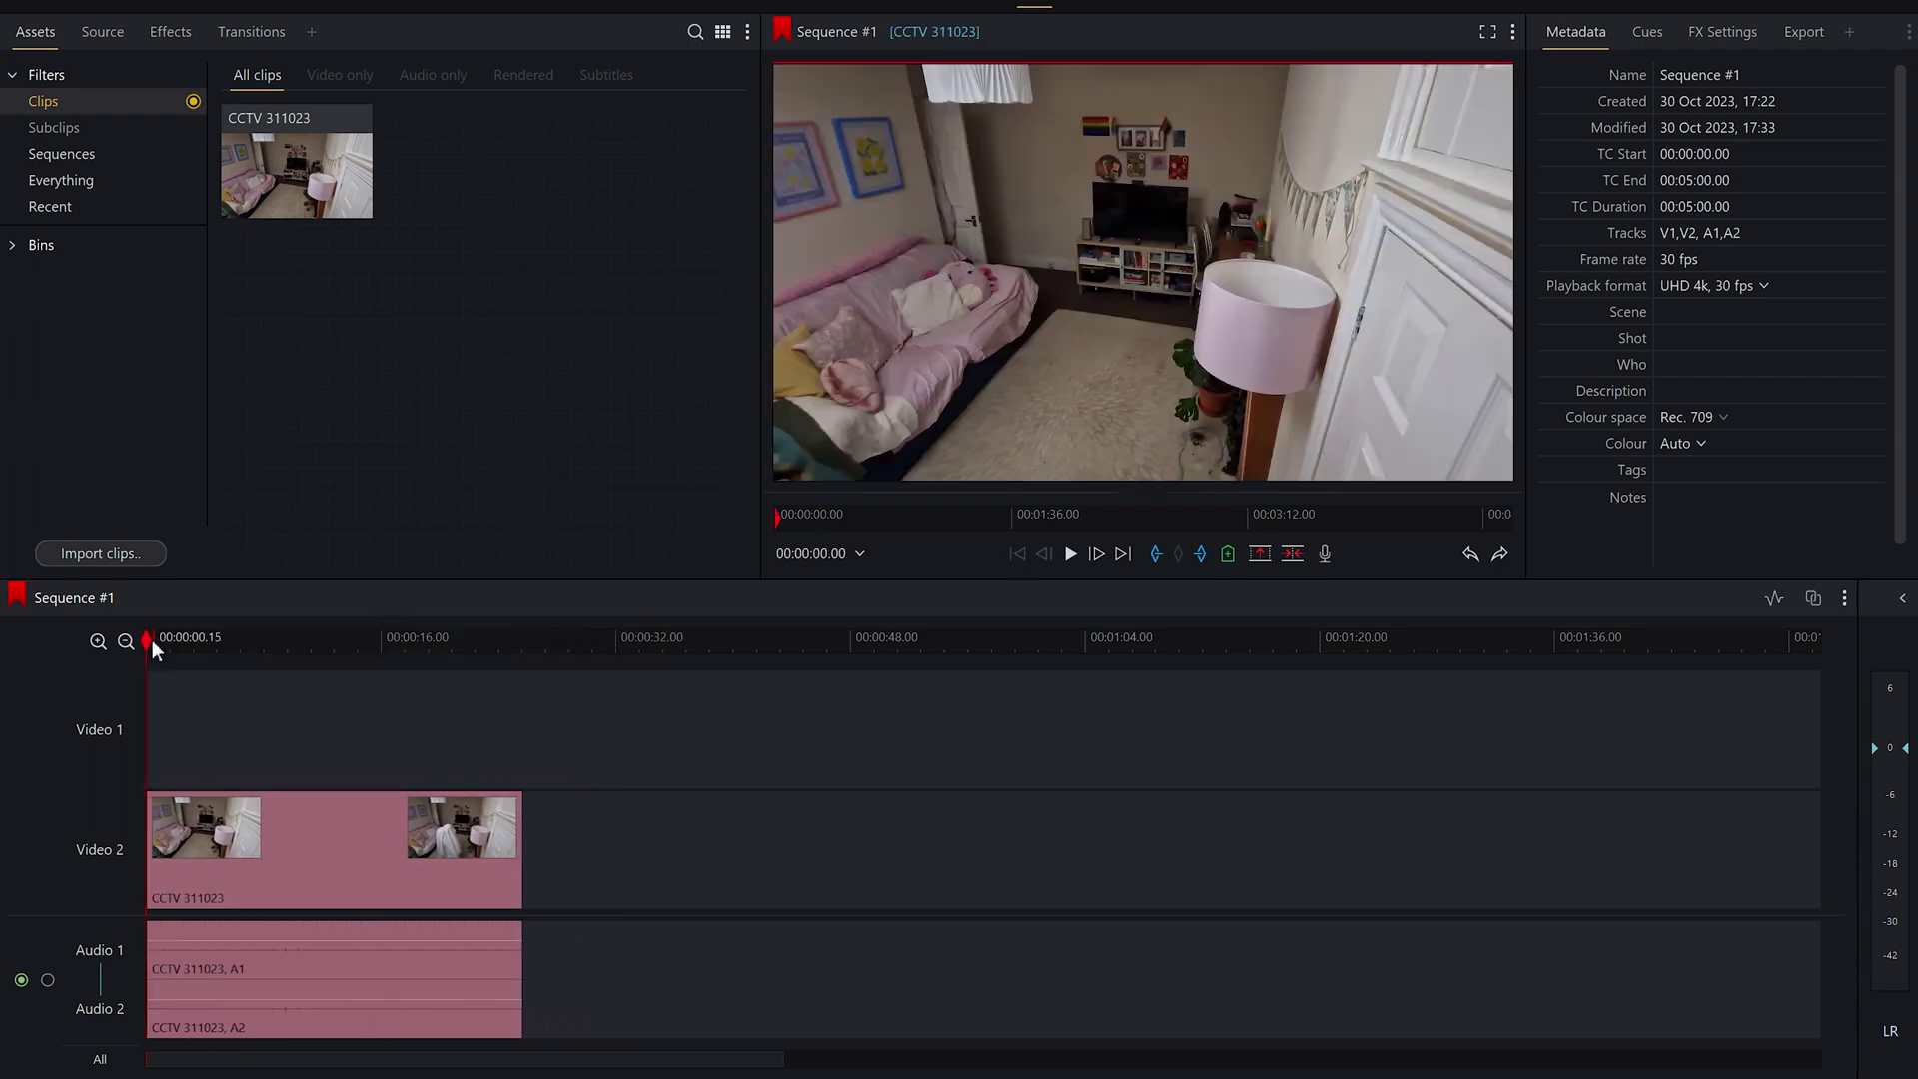
{"action": "left_click_drag", "start_coordinate": [151, 639], "coordinate": [394, 650]}
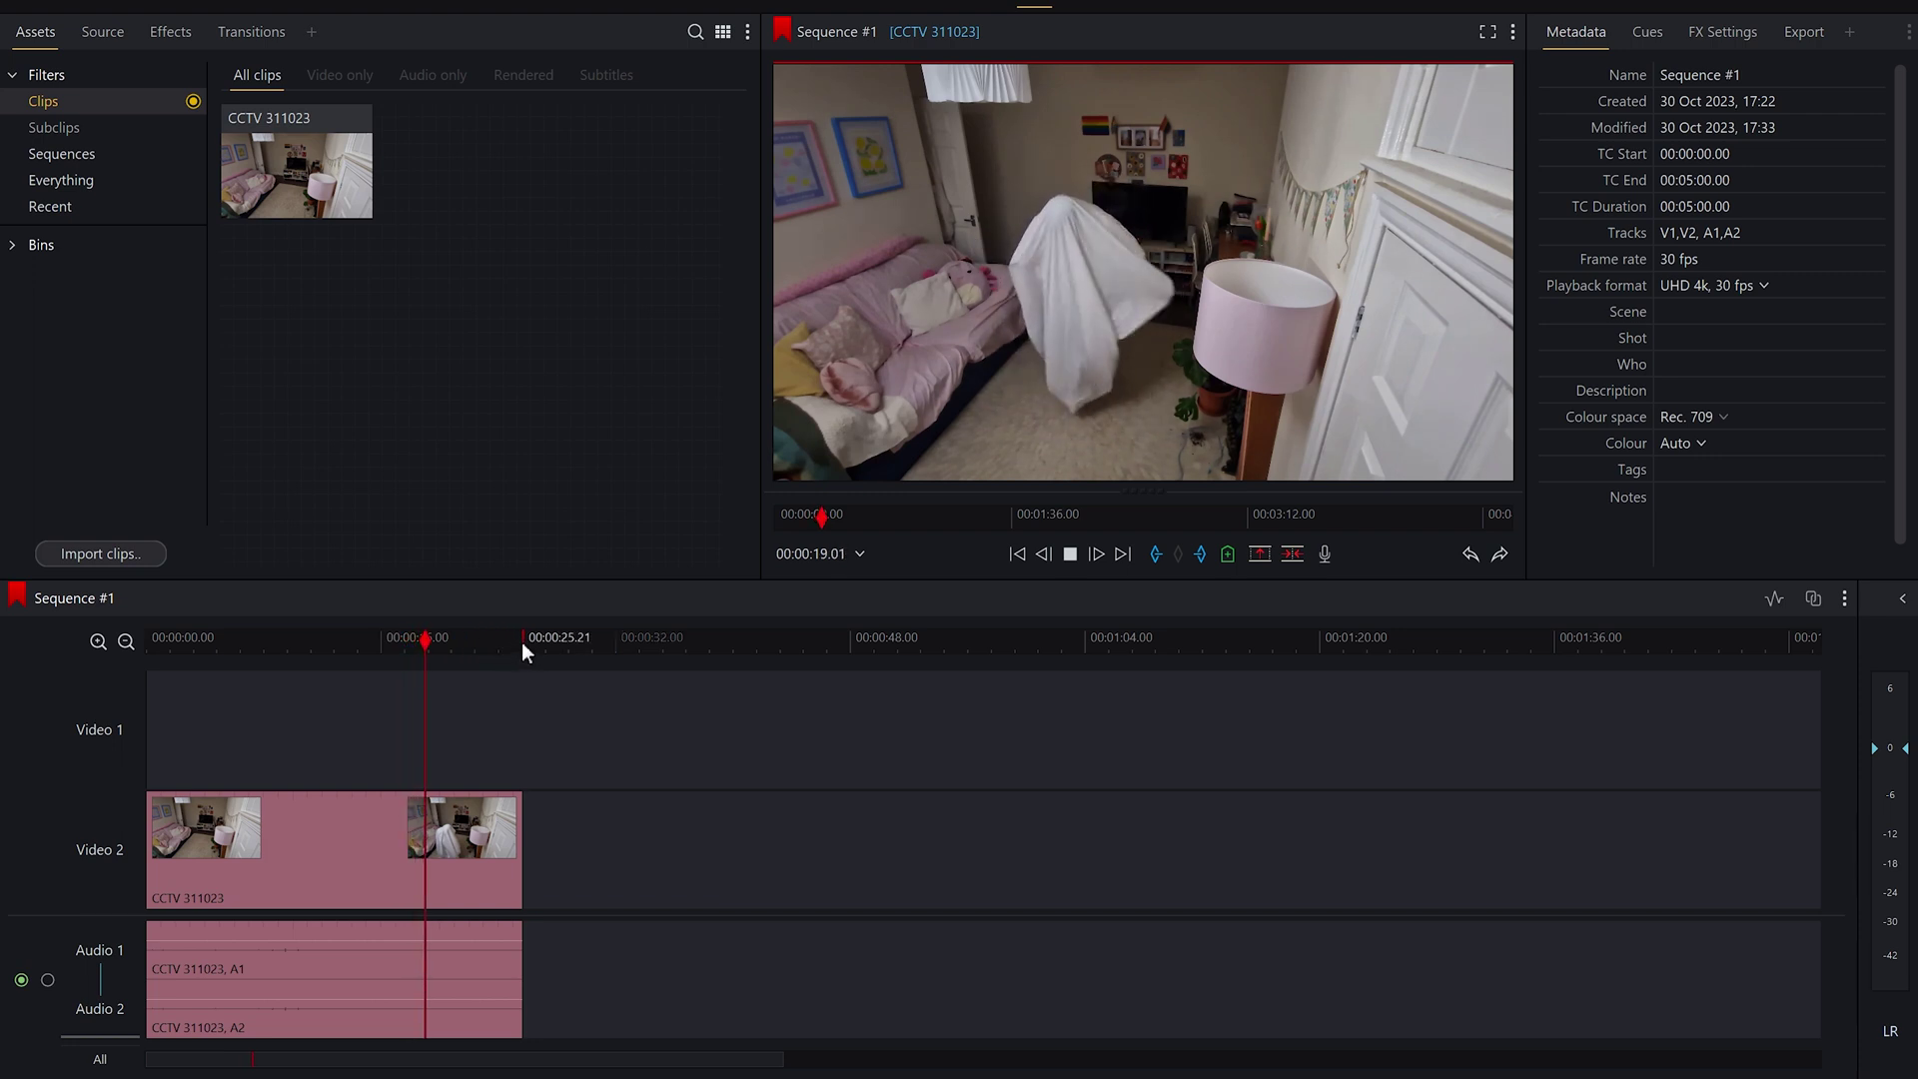
- Check frames between 00:00:17.27 and 00:00:19.10 to find the sheet ghost and a cut point
{"action": "left_click", "coordinate": [409, 645]}
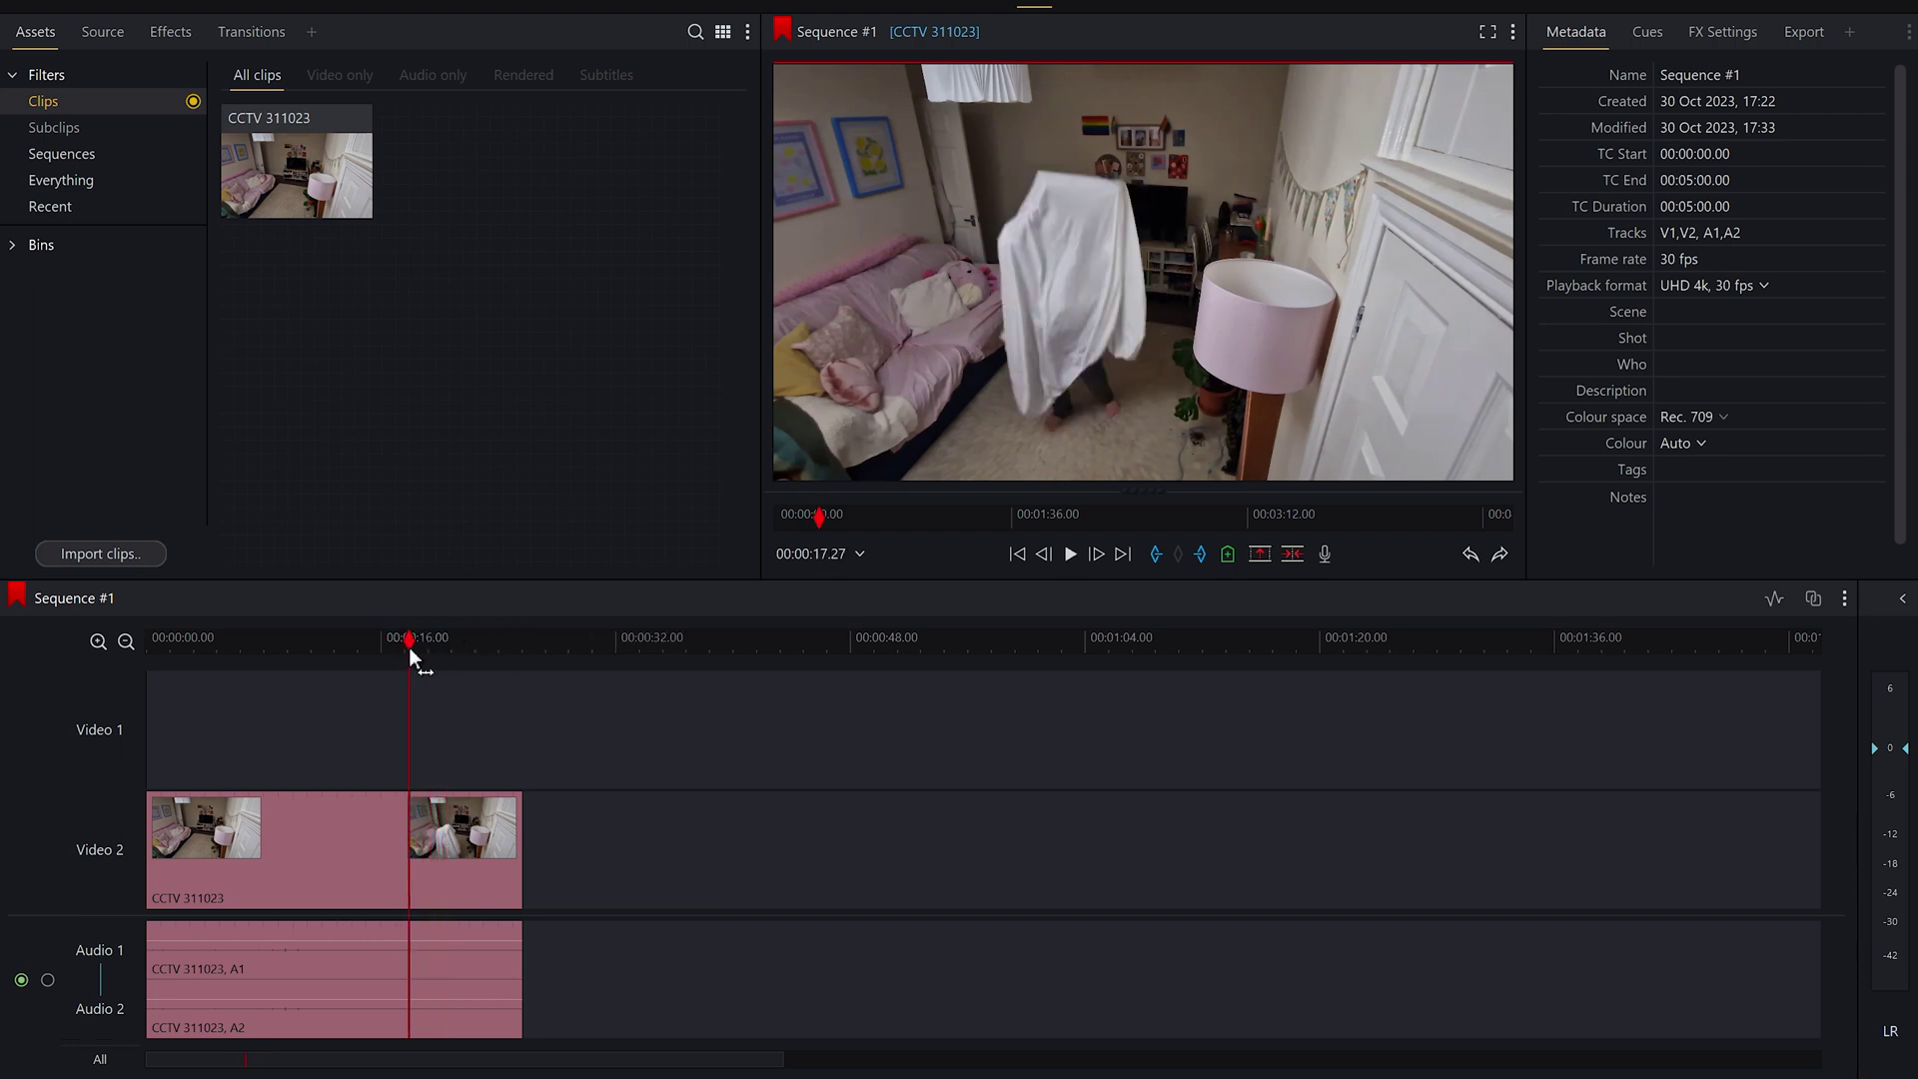
{"action": "left_click_drag", "start_coordinate": [409, 648], "coordinate": [344, 674]}
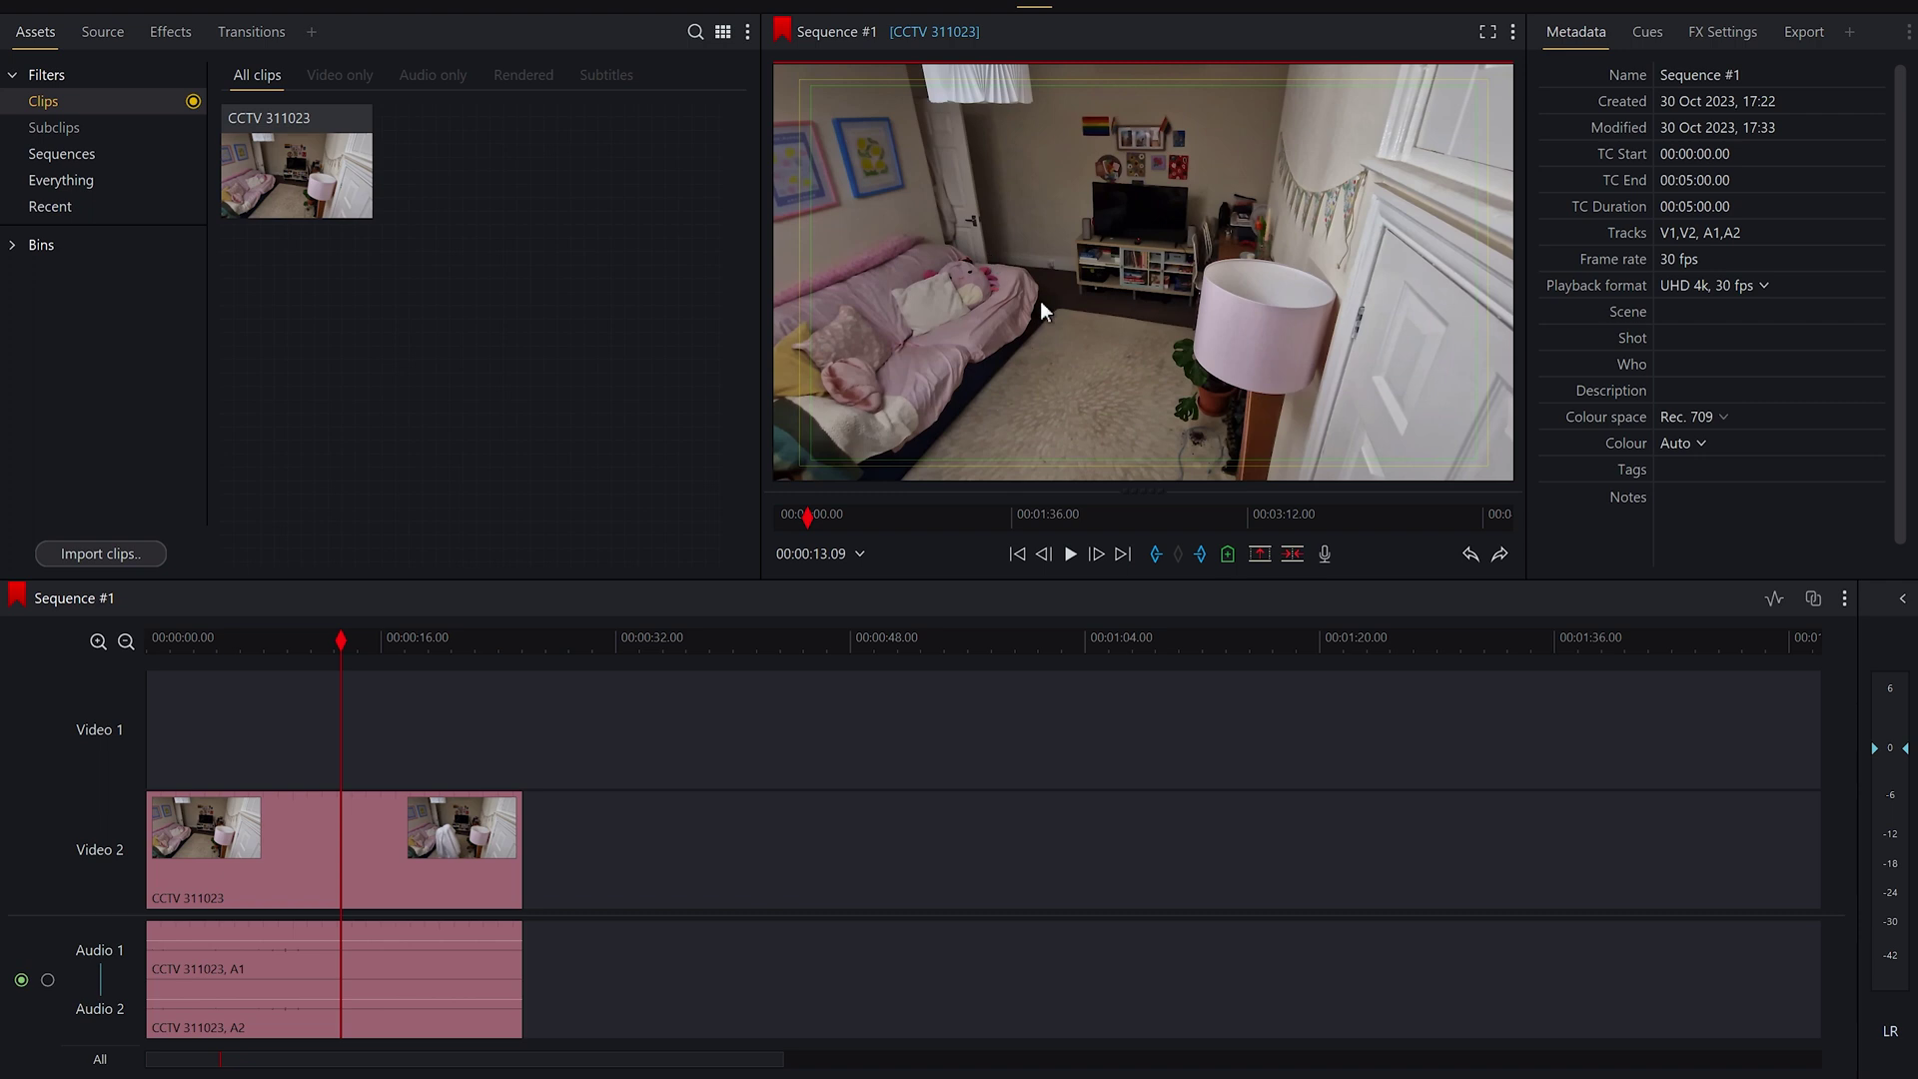
{"action": "left_click", "coordinate": [296, 646]}
{"action": "left_click", "coordinate": [418, 646]}
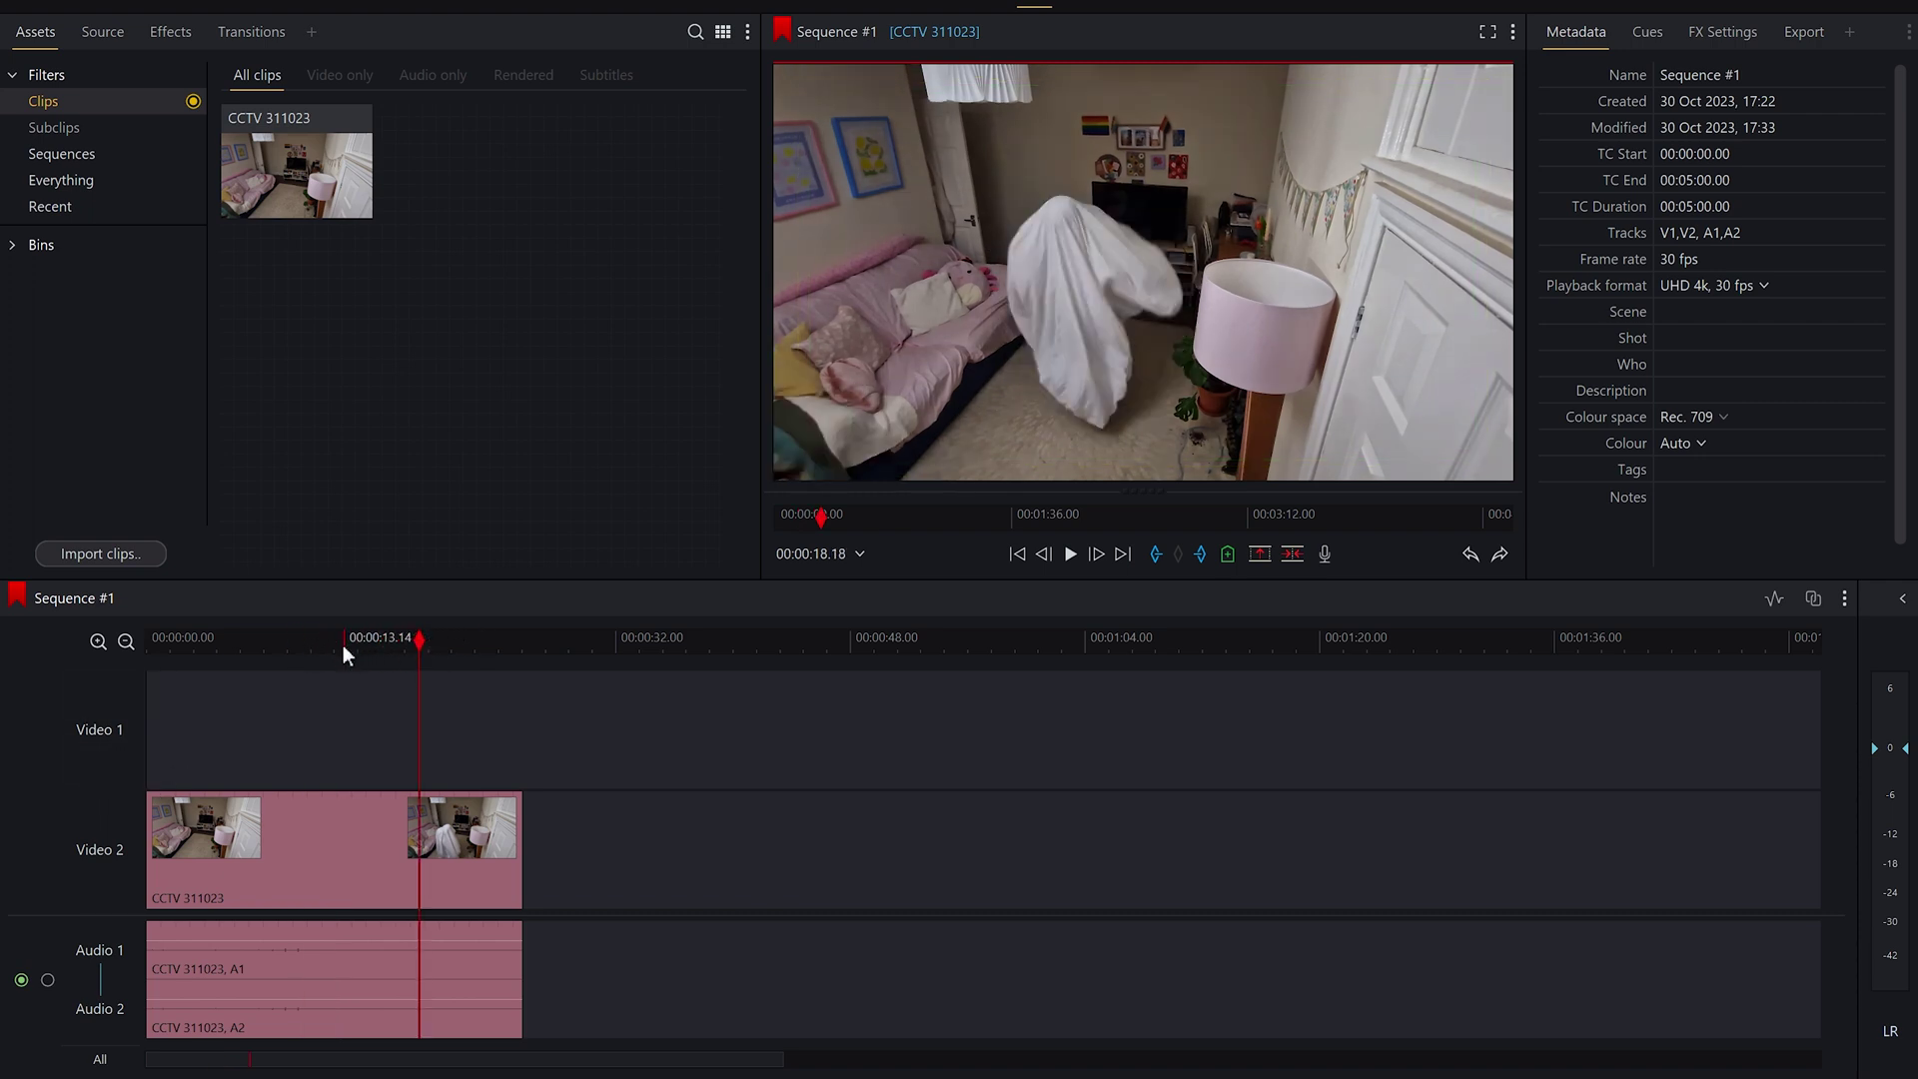
{"action": "left_click", "coordinate": [314, 648]}
{"action": "left_click", "coordinate": [428, 646]}
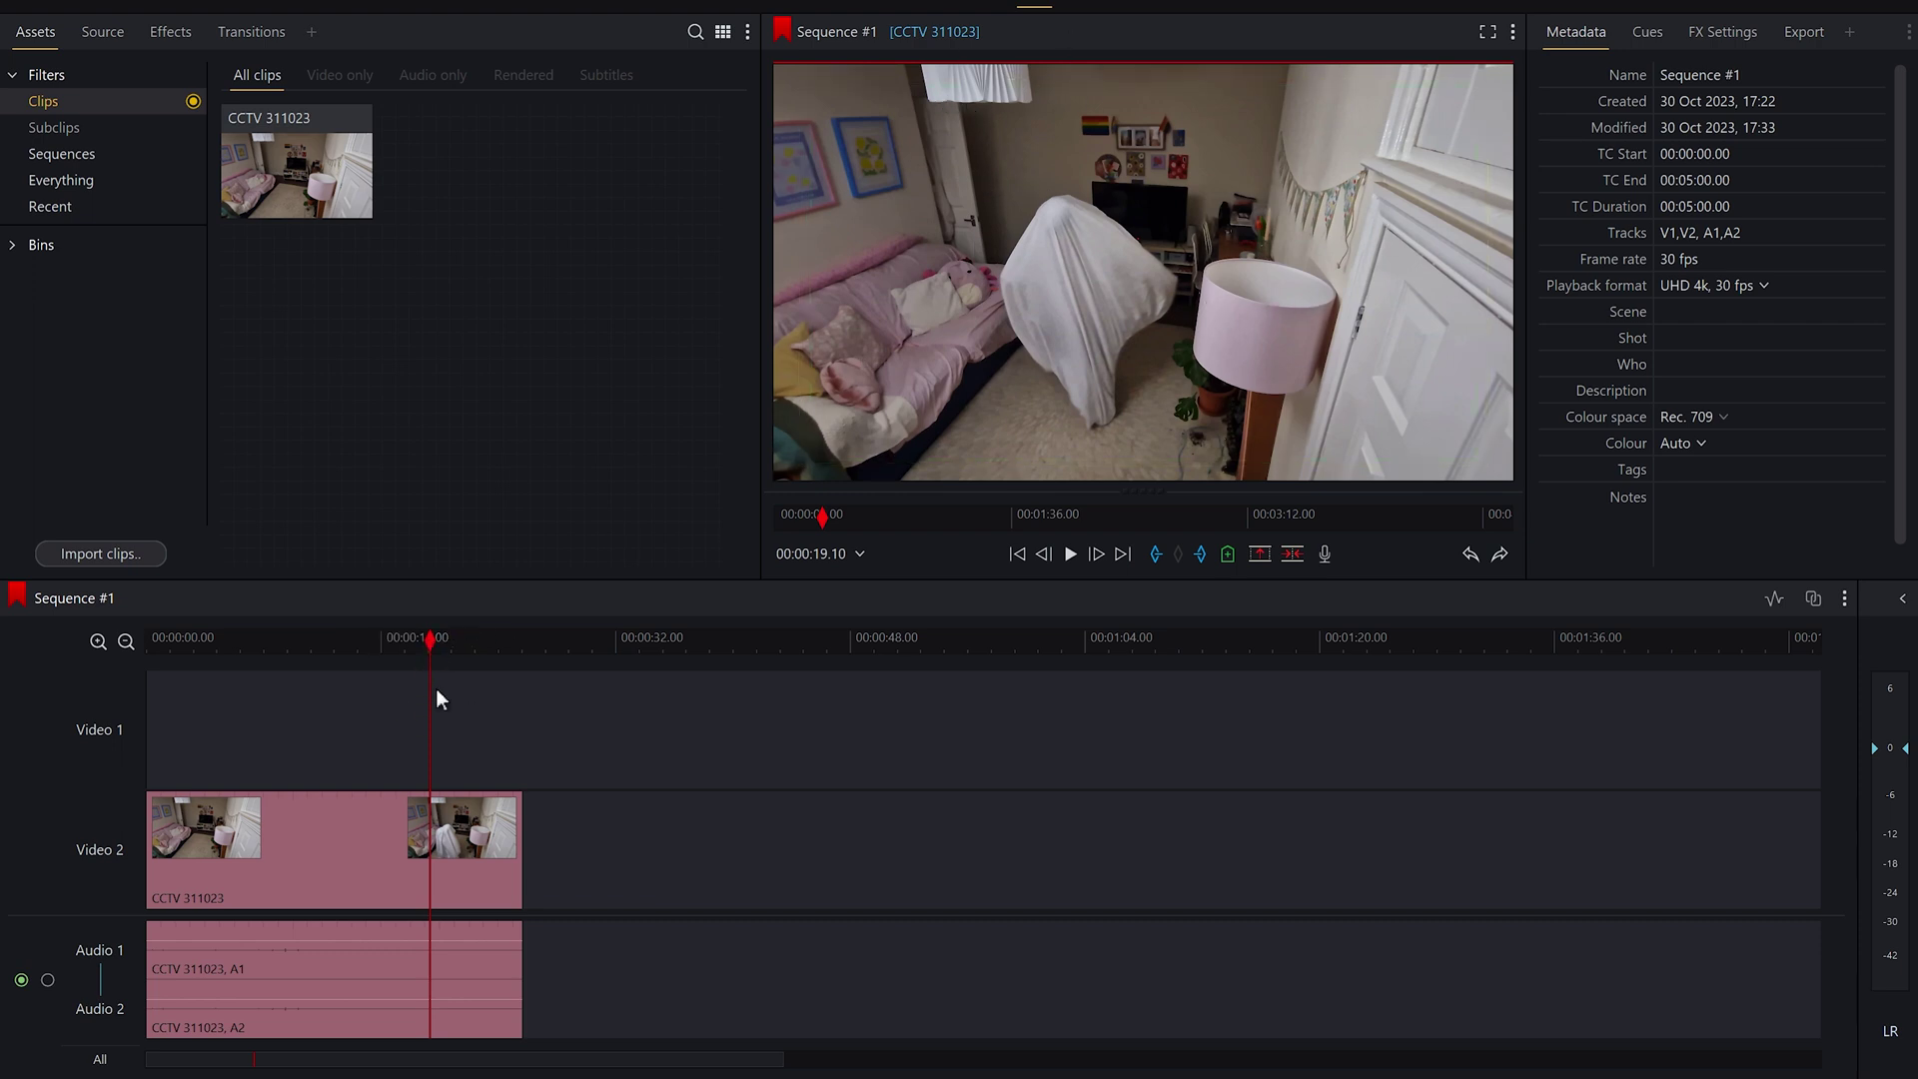
{"action": "mouse_move", "coordinate": [410, 644]}
{"action": "left_mouse_down"}
{"action": "mouse_move", "coordinate": [362, 639]}
{"action": "mouse_move", "coordinate": [388, 643]}
{"action": "left_mouse_up"}
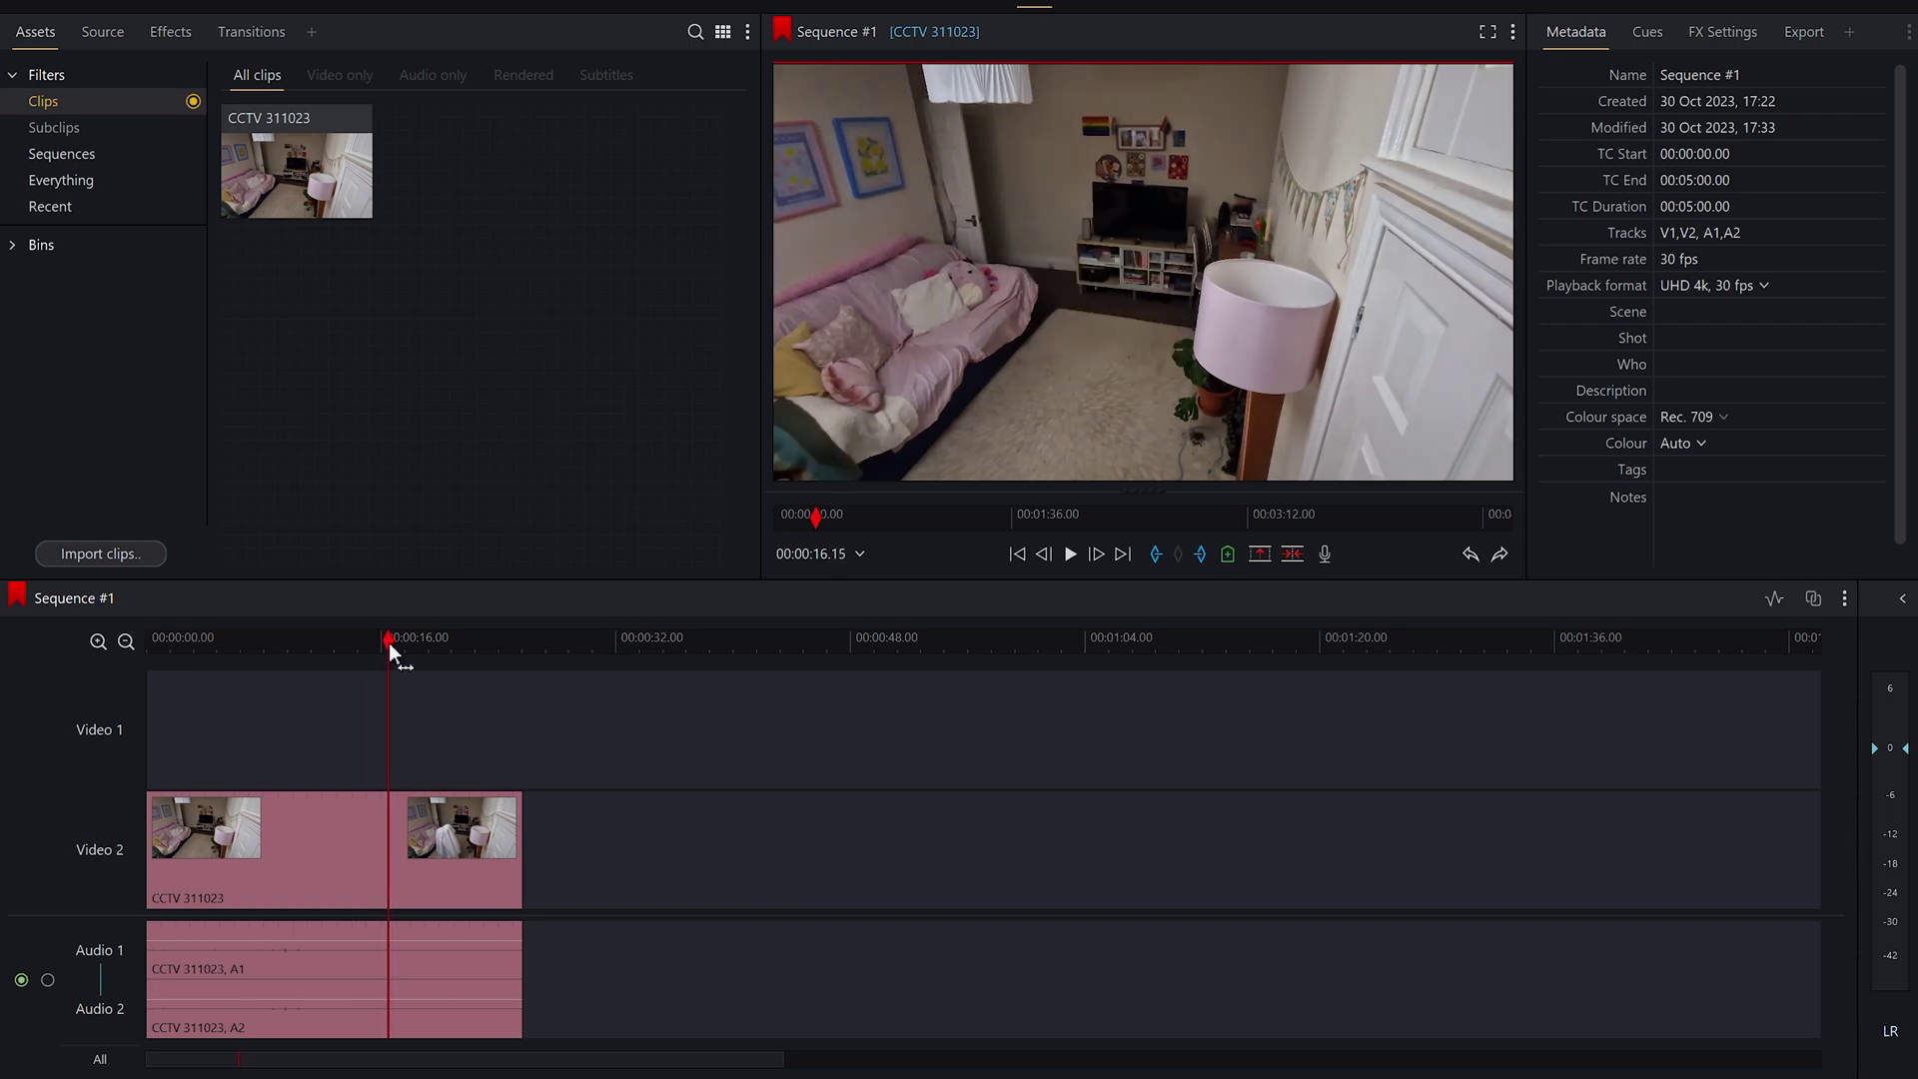
- Split the clip at 00:00:16.15 and delete both audio segments
{"action": "key", "text": "c"}
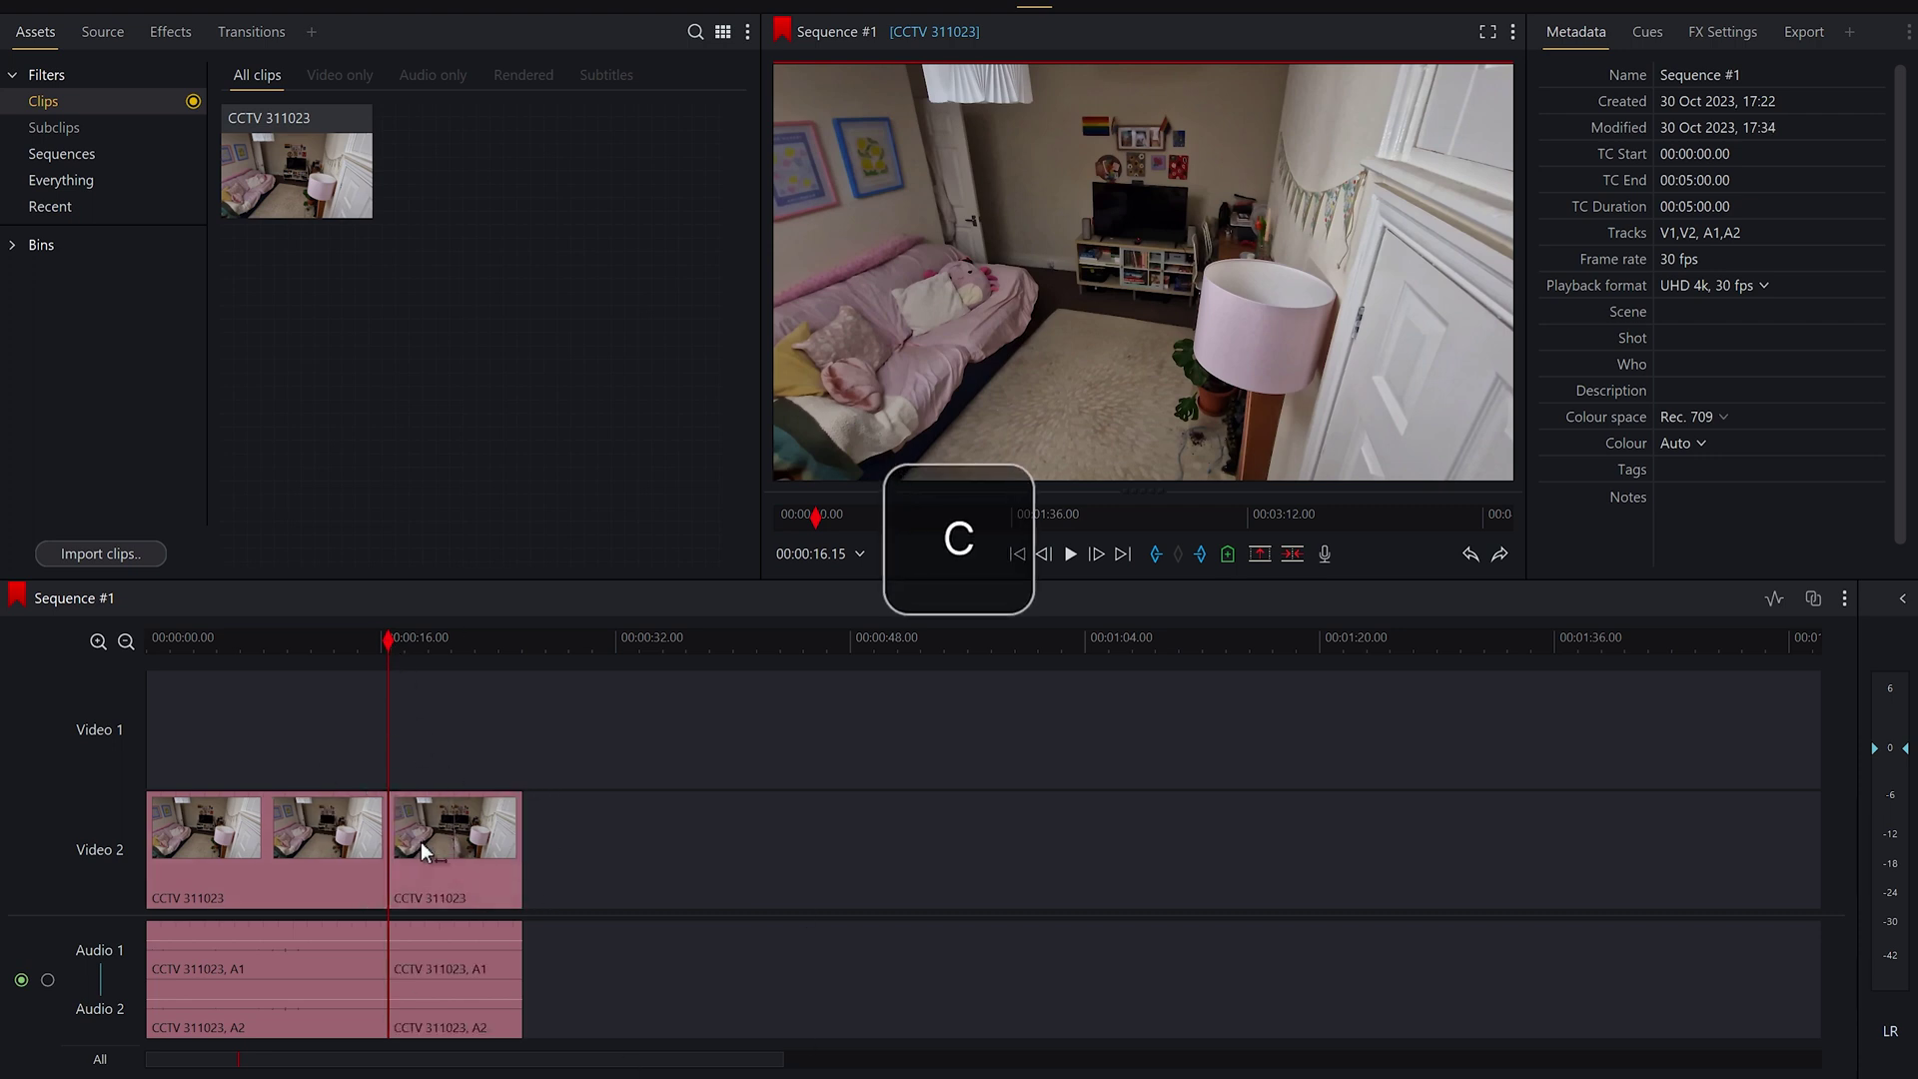
{"action": "left_click", "coordinate": [455, 834]}
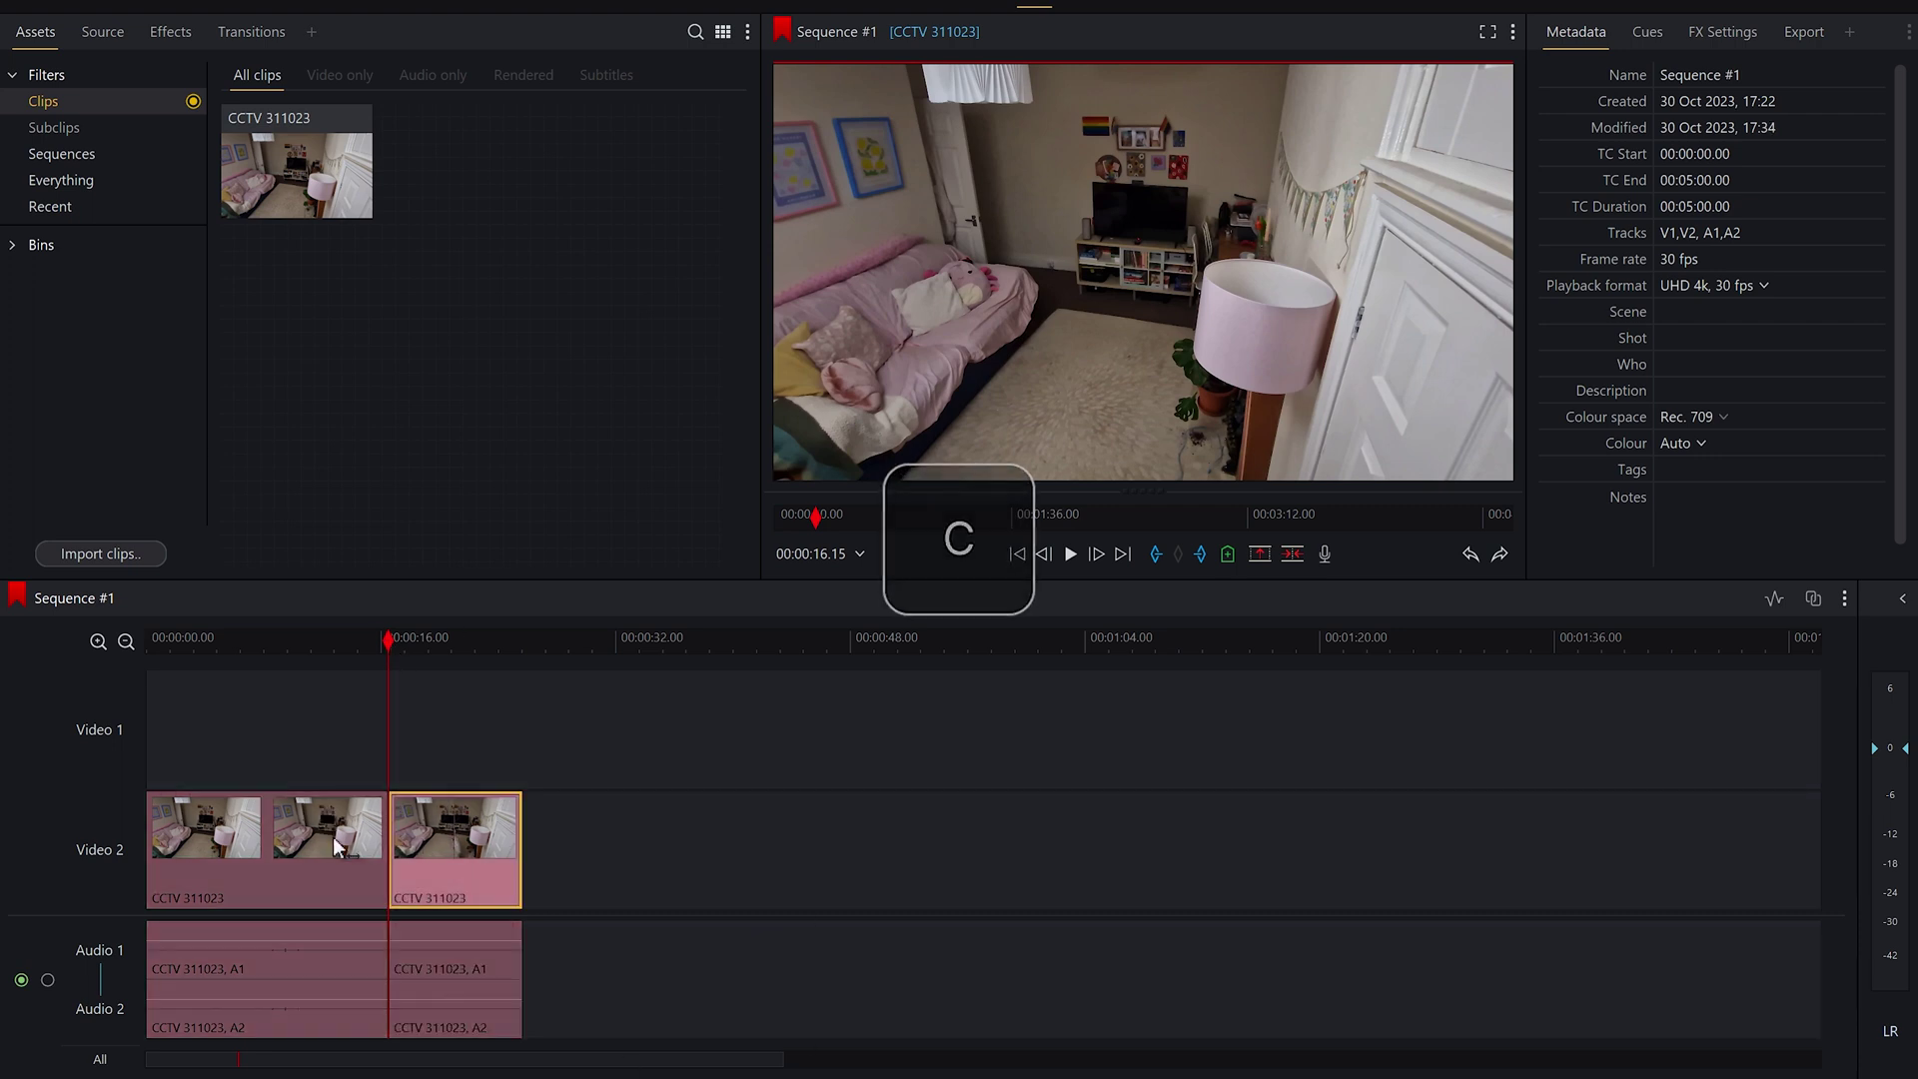
{"action": "left_click", "coordinate": [273, 968]}
{"action": "key", "text": "Delete"}
{"action": "left_click", "coordinate": [444, 969]}
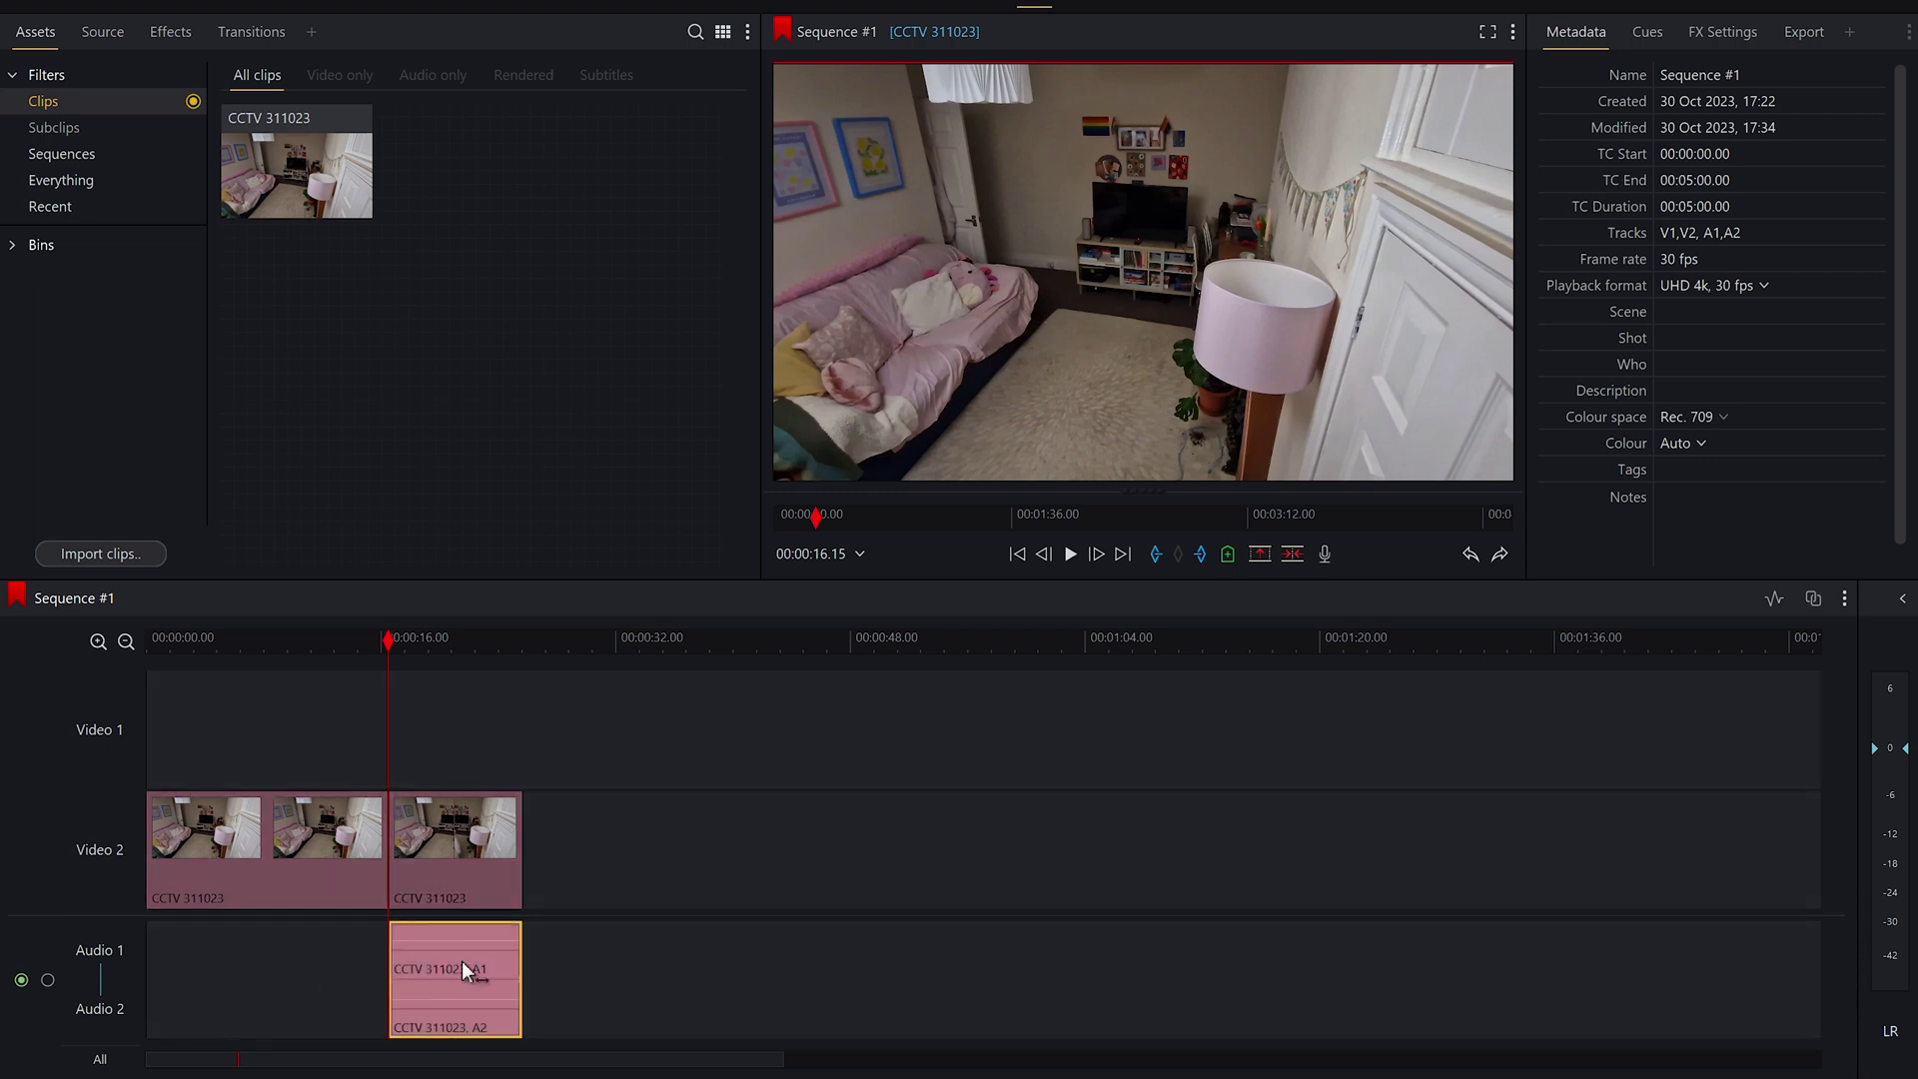
{"action": "key", "text": "Delete"}
- Move the later piece onto Video 1, earlier in time, and trim its start to about 00:00:09
{"action": "left_click_drag", "start_coordinate": [455, 889], "coordinate": [316, 733]}
{"action": "left_click_drag", "start_coordinate": [261, 651], "coordinate": [279, 649]}
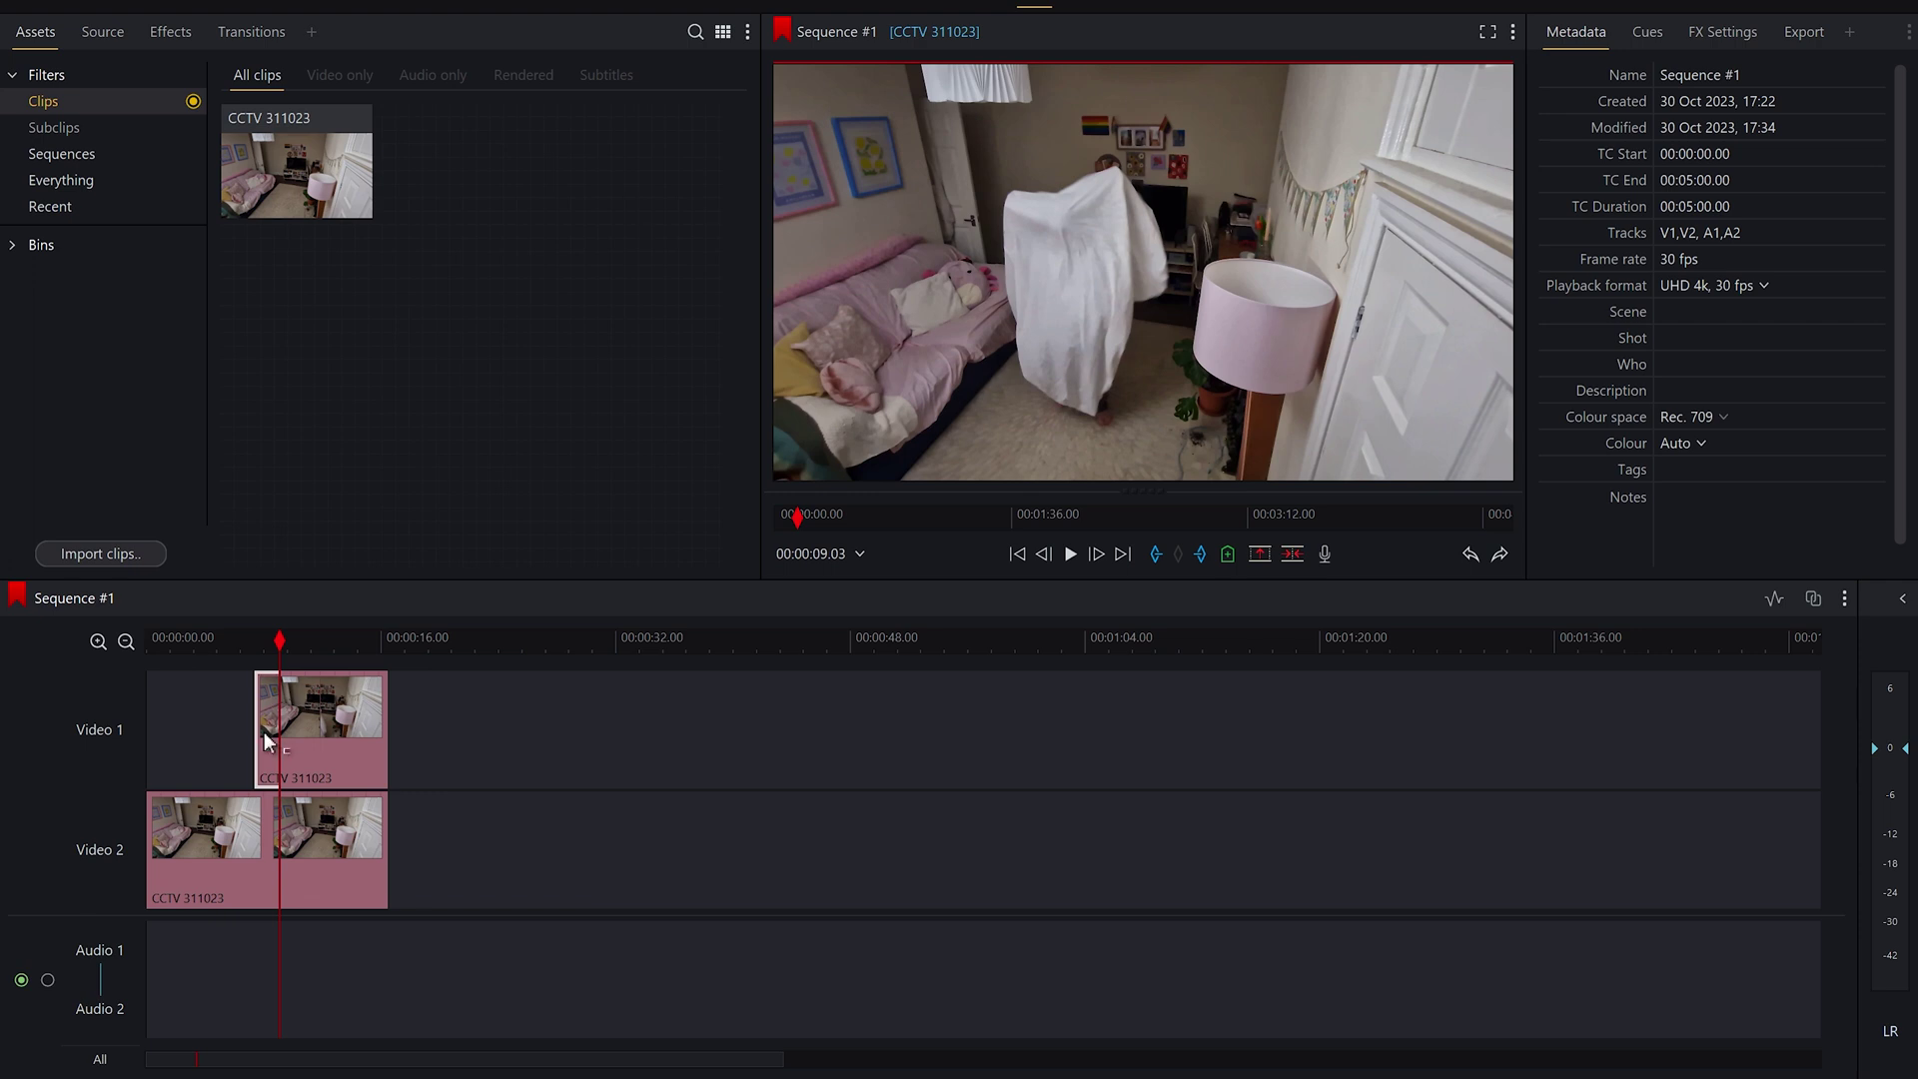
{"action": "left_click_drag", "start_coordinate": [260, 734], "coordinate": [285, 723]}
{"action": "key", "text": "space"}
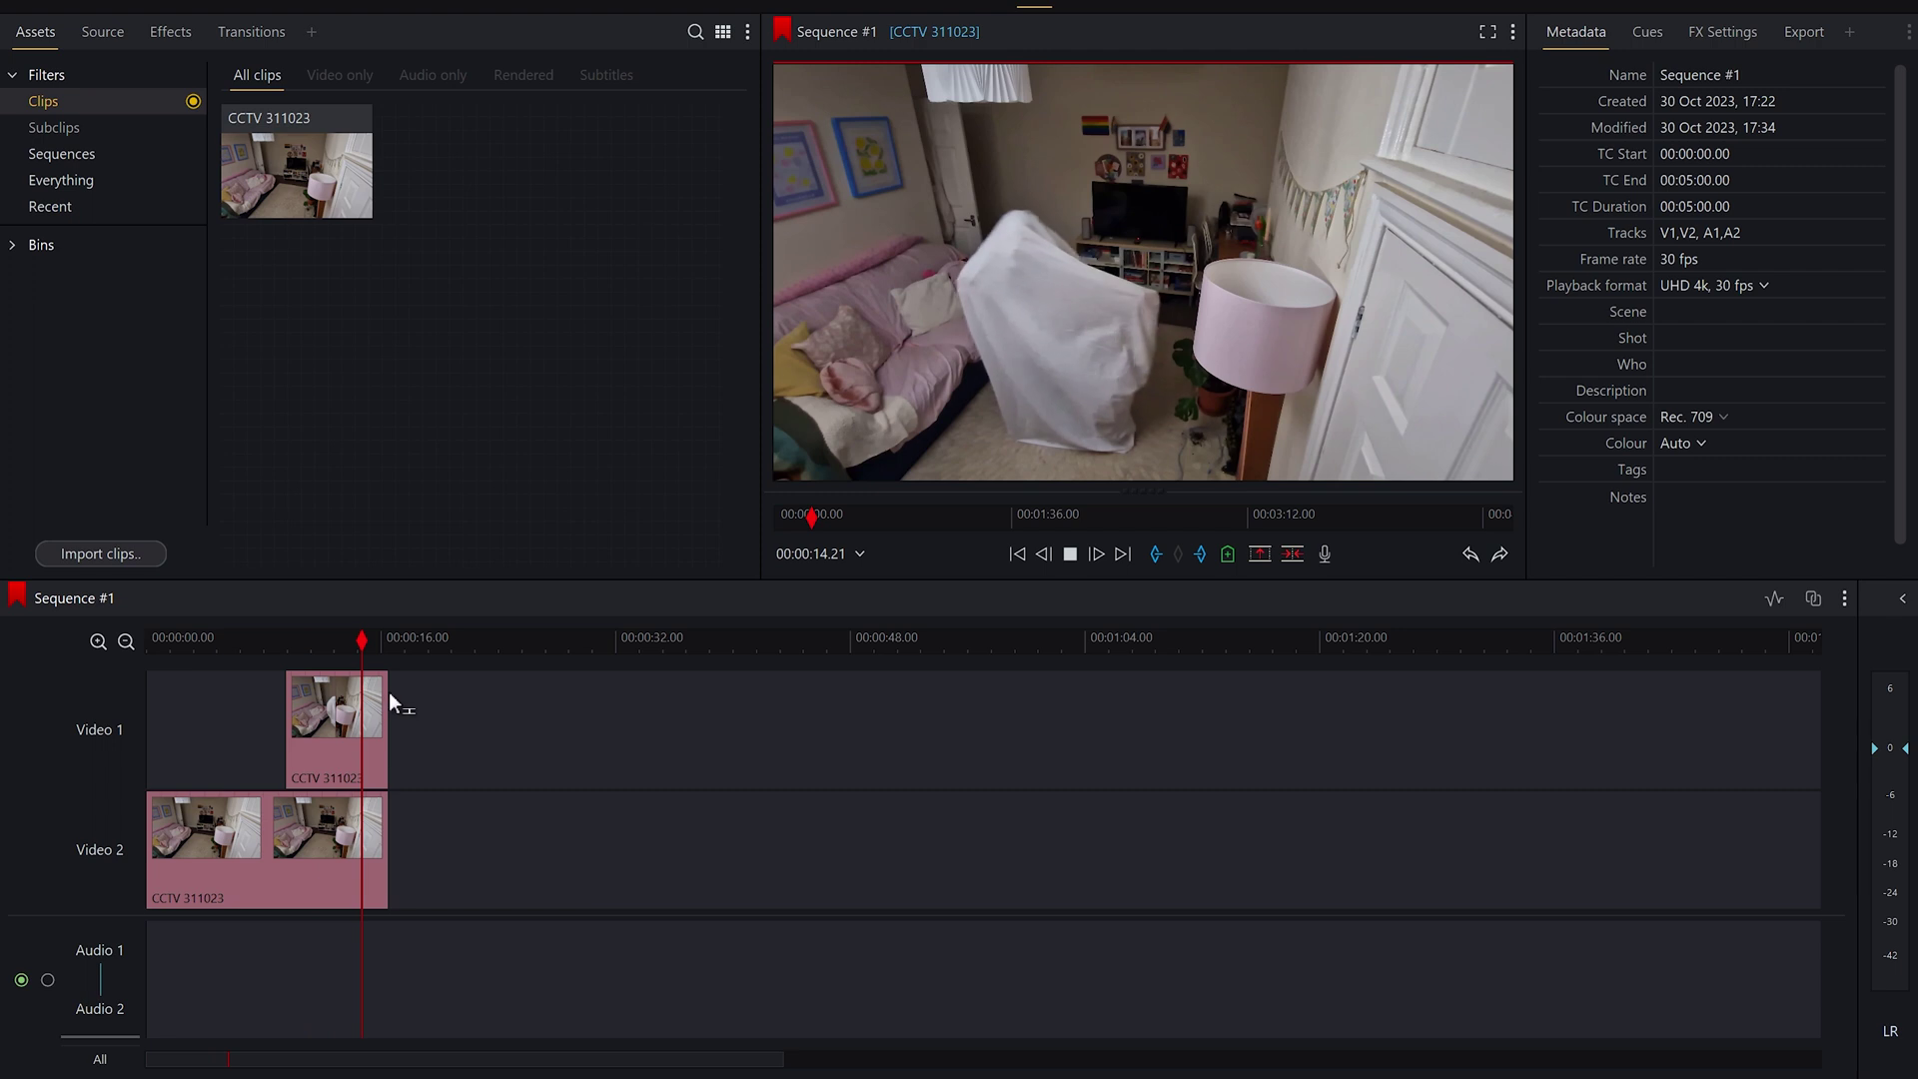
{"action": "key", "text": "space"}
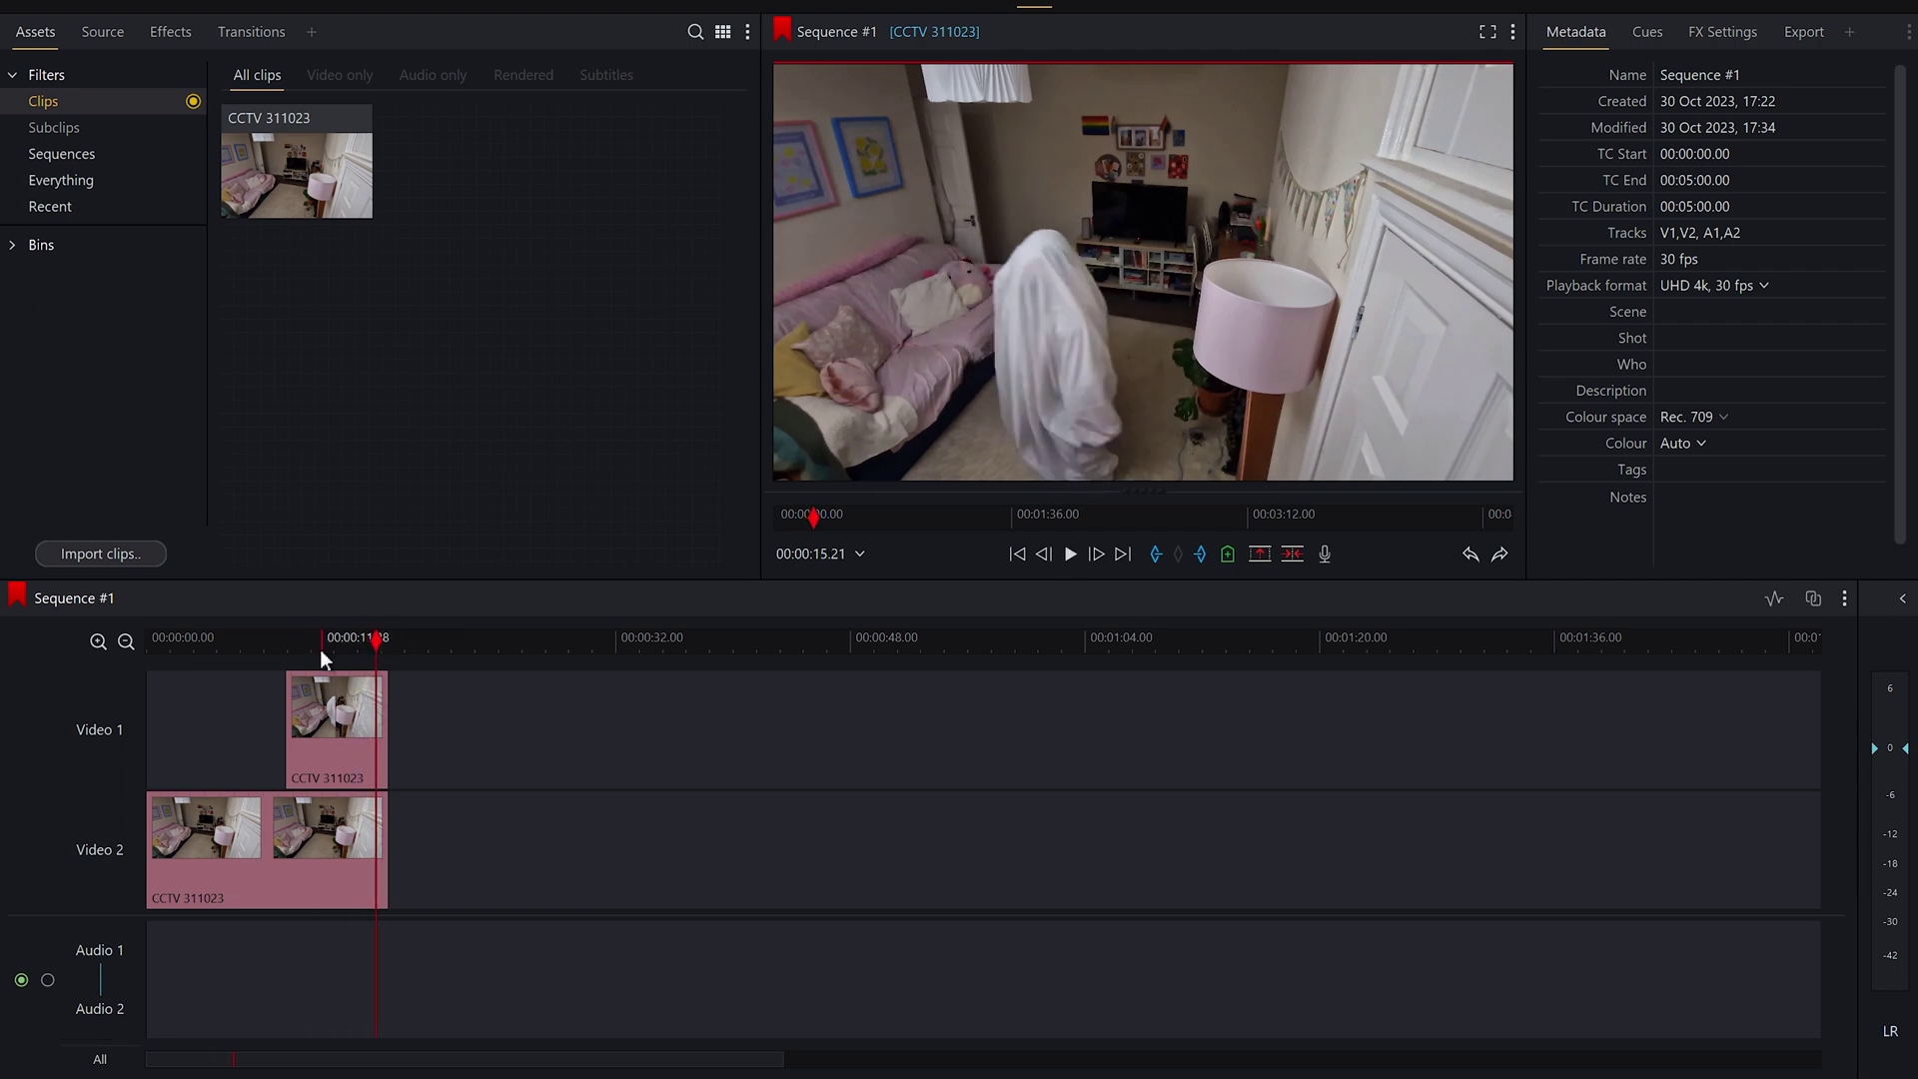
{"action": "left_click", "coordinate": [274, 645]}
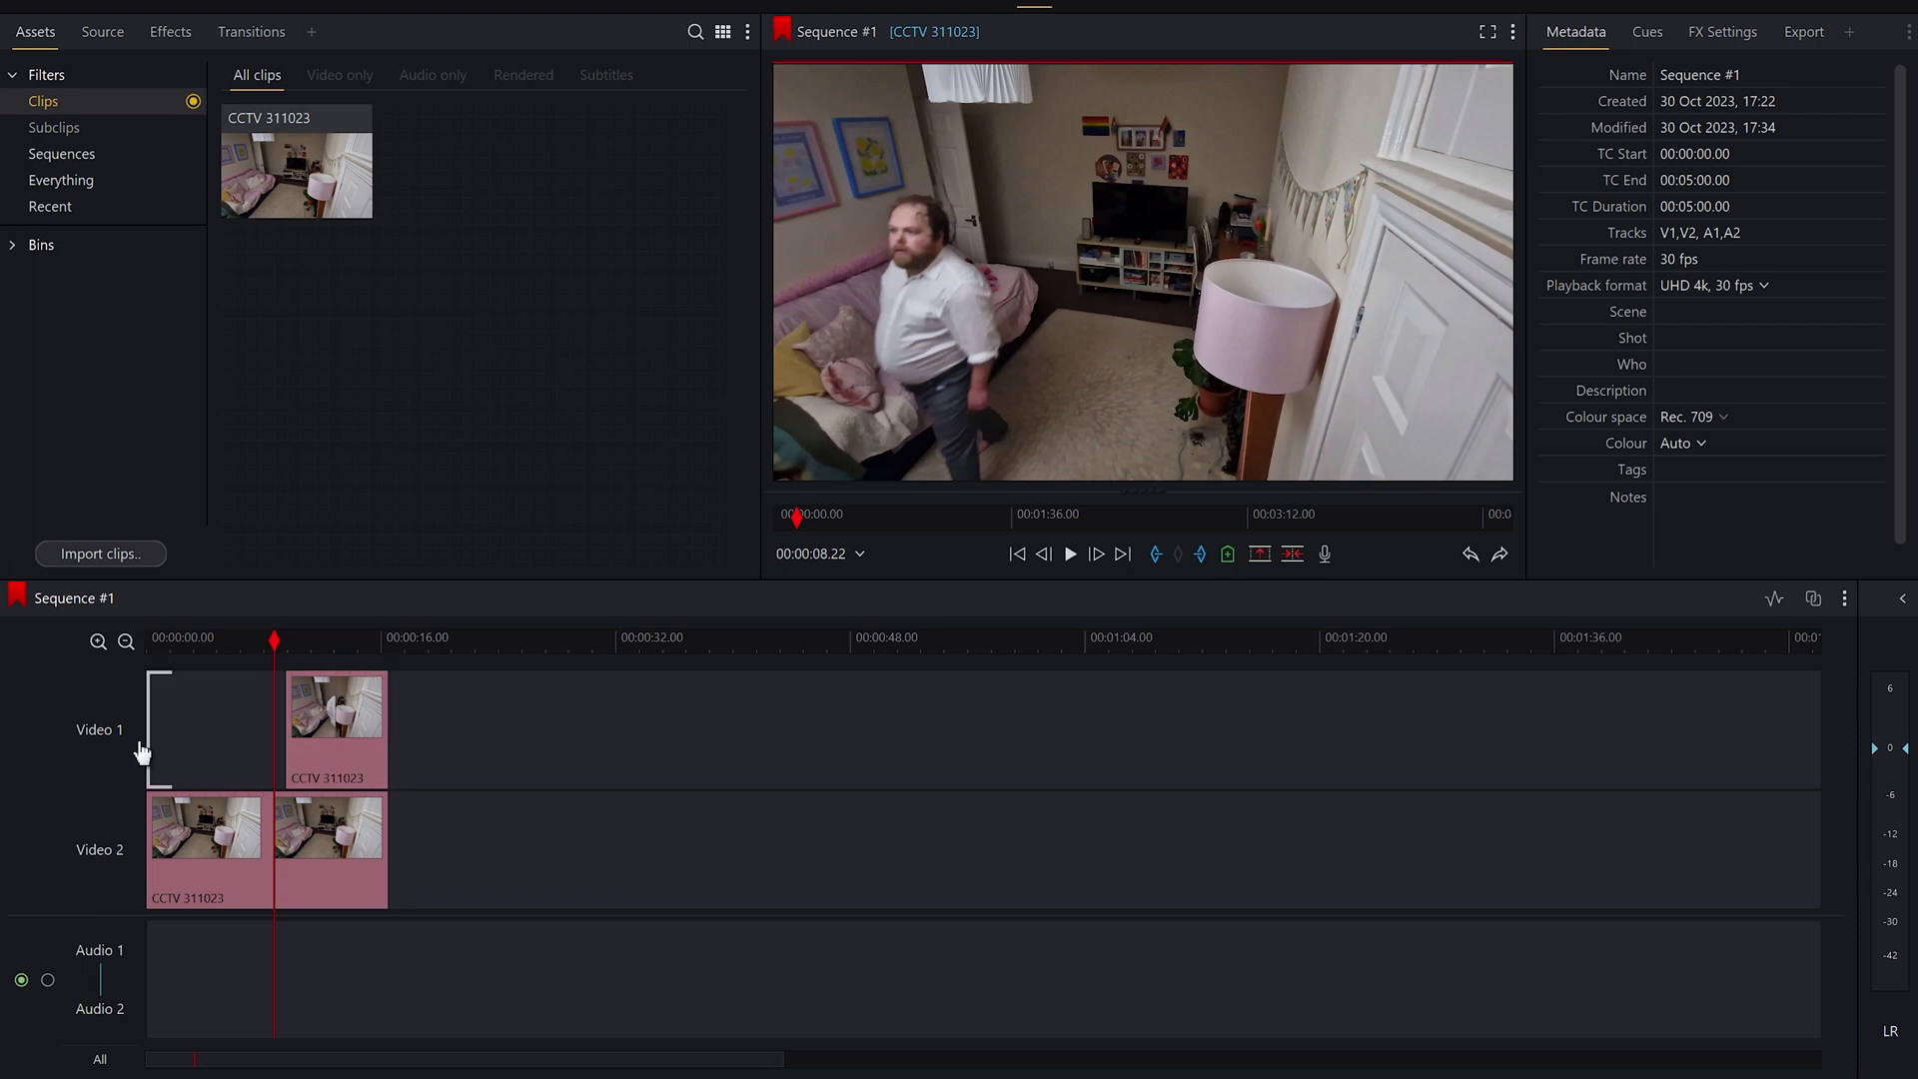
{"action": "left_click", "coordinate": [317, 704]}
{"action": "mouse_move", "coordinate": [324, 629]}
{"action": "left_mouse_down"}
{"action": "mouse_move", "coordinate": [250, 643]}
{"action": "mouse_move", "coordinate": [326, 649]}
{"action": "left_mouse_up"}
{"action": "left_click", "coordinate": [233, 645]}
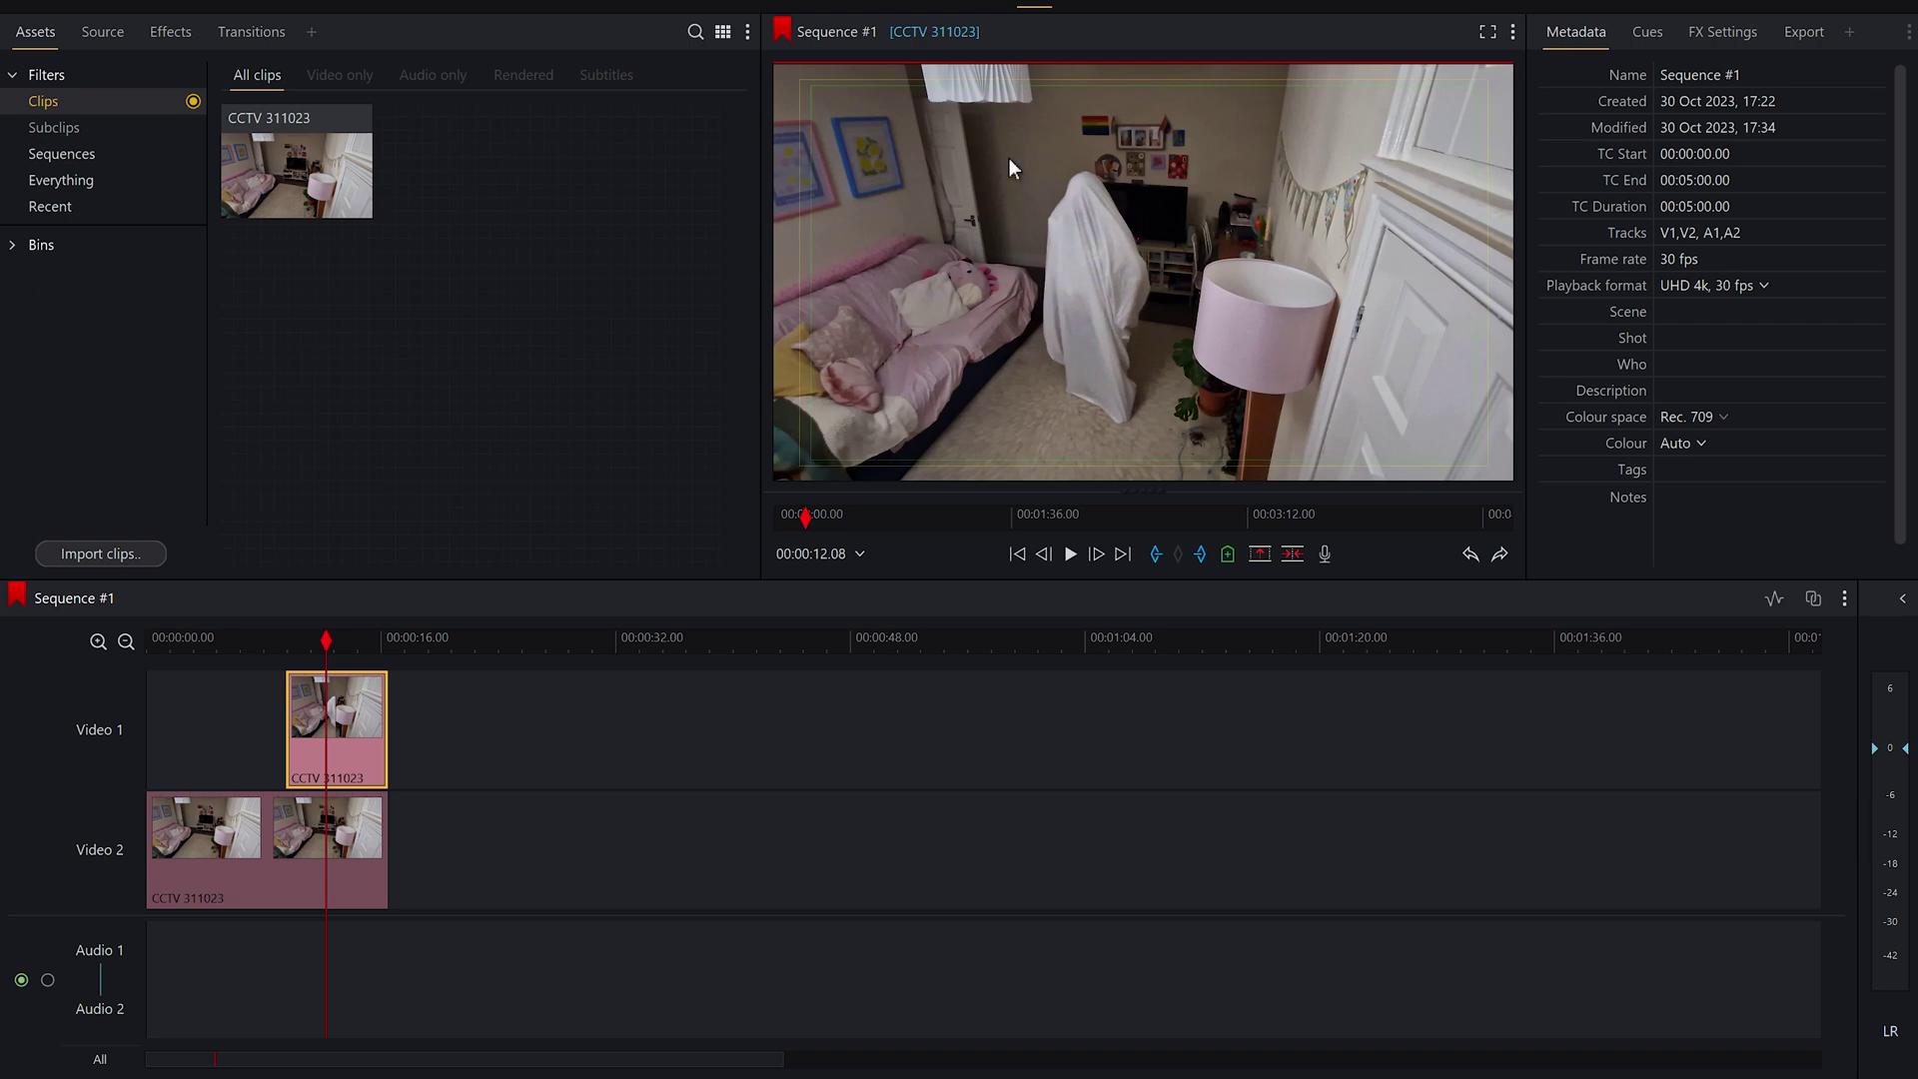
{"action": "left_click", "coordinate": [281, 647]}
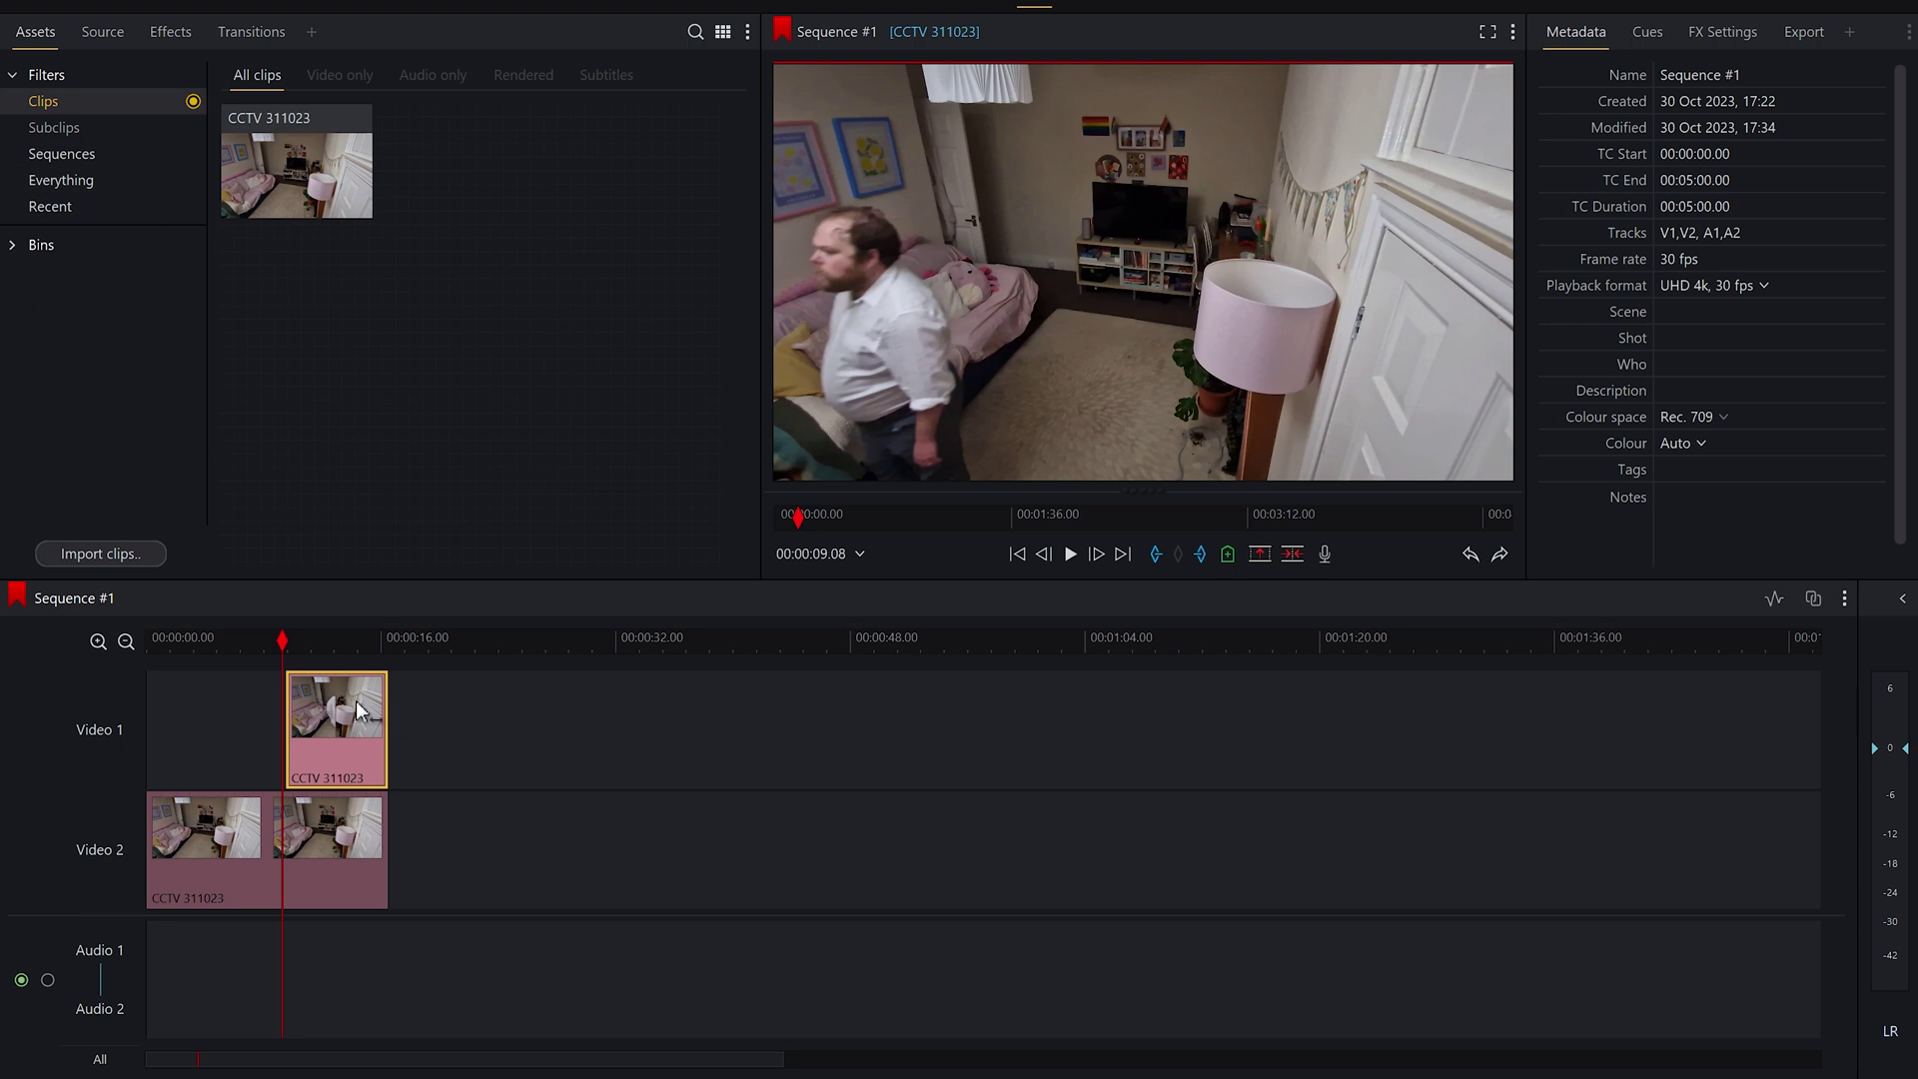
- Apply the Transform 3D effect to the Video 1 ghost clip and bring up its Mask settings
{"action": "left_click", "coordinate": [170, 40]}
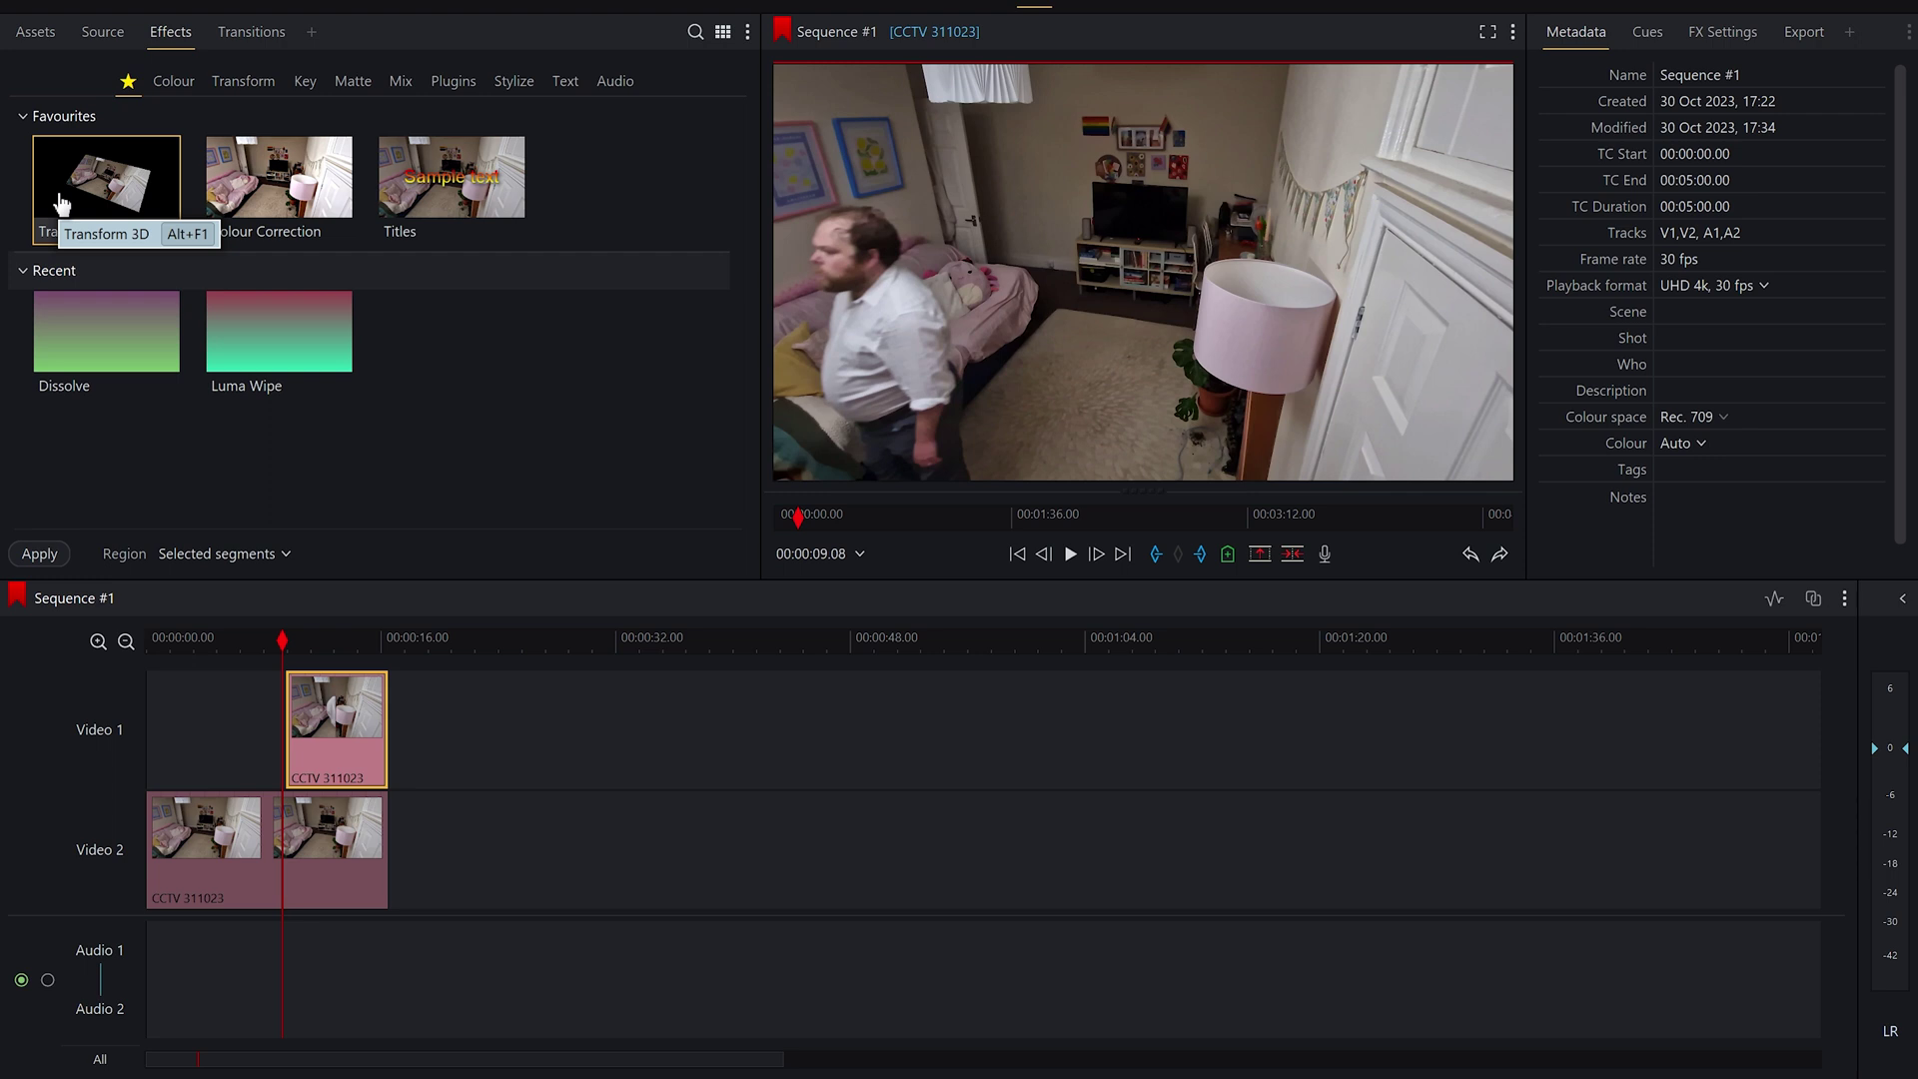
{"action": "left_click_drag", "start_coordinate": [90, 225], "coordinate": [319, 724]}
{"action": "left_click", "coordinate": [309, 645]}
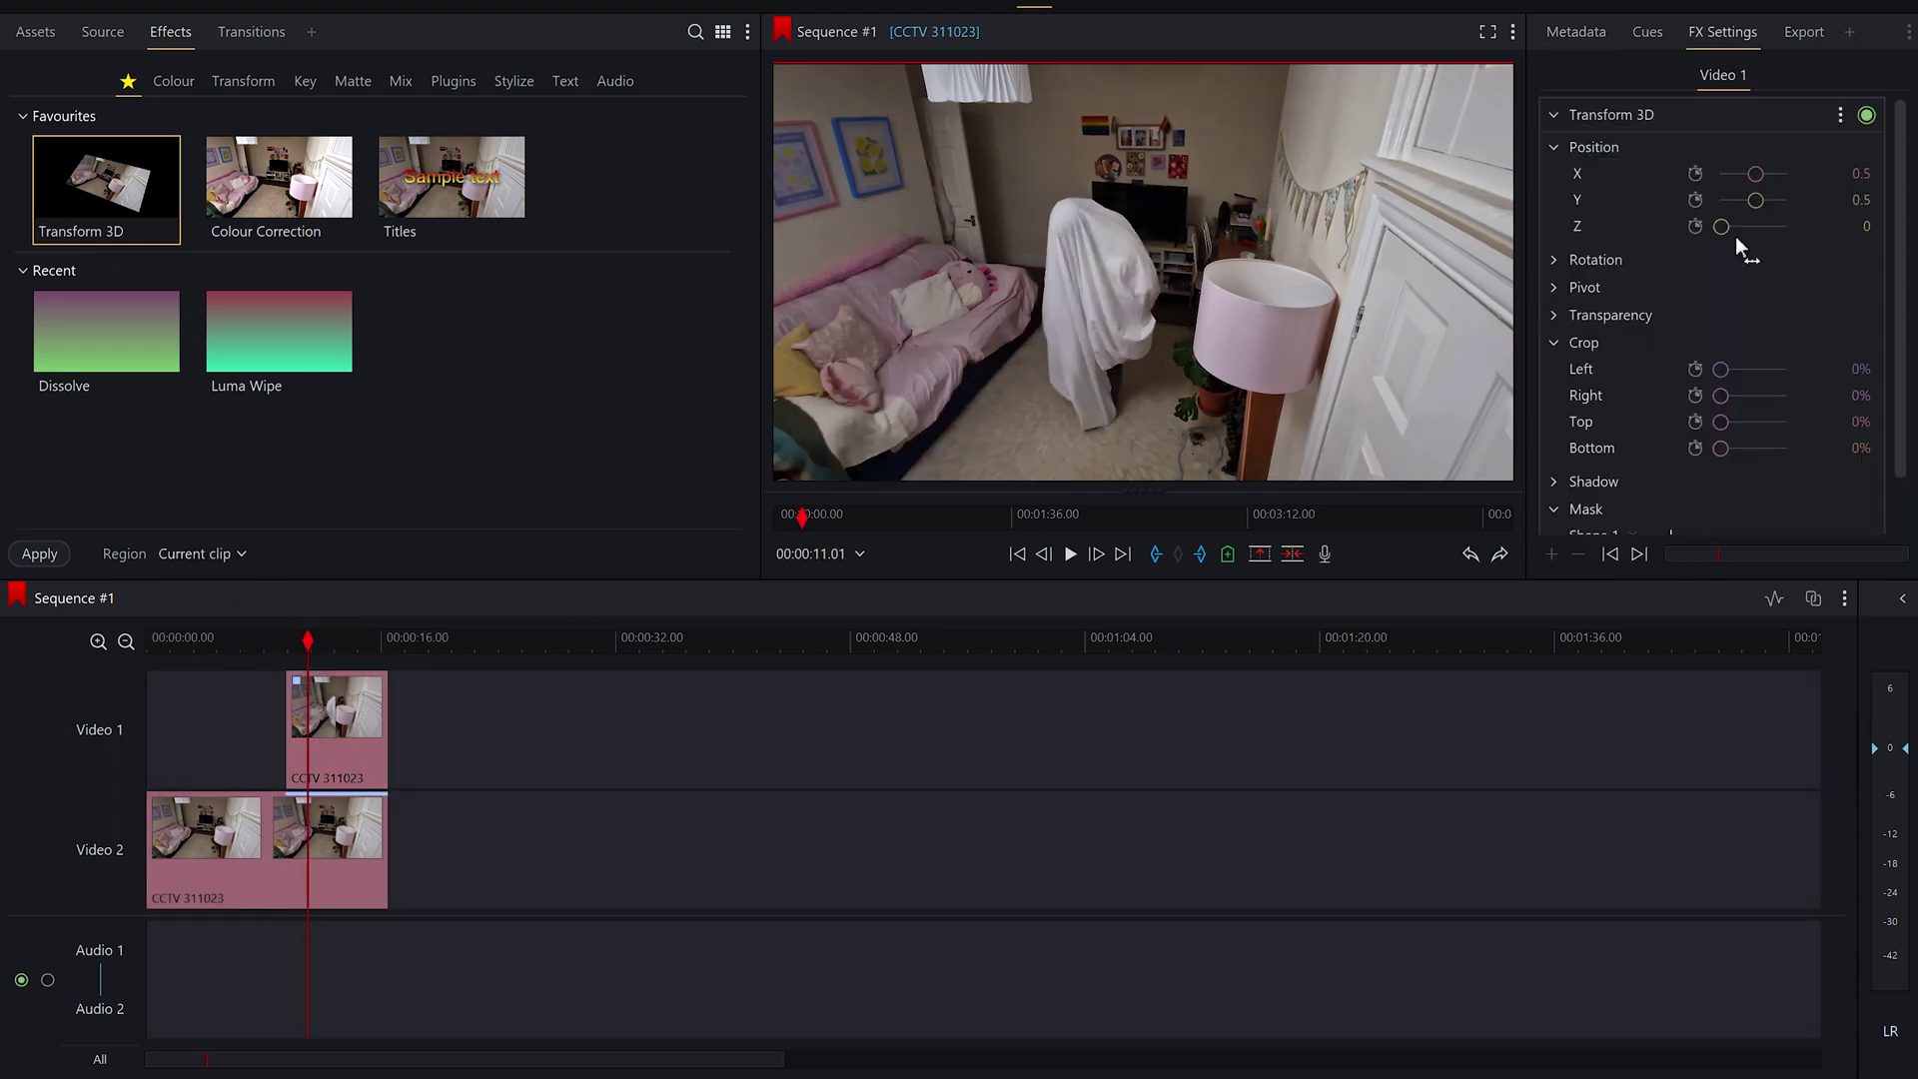
{"action": "left_click", "coordinate": [310, 729]}
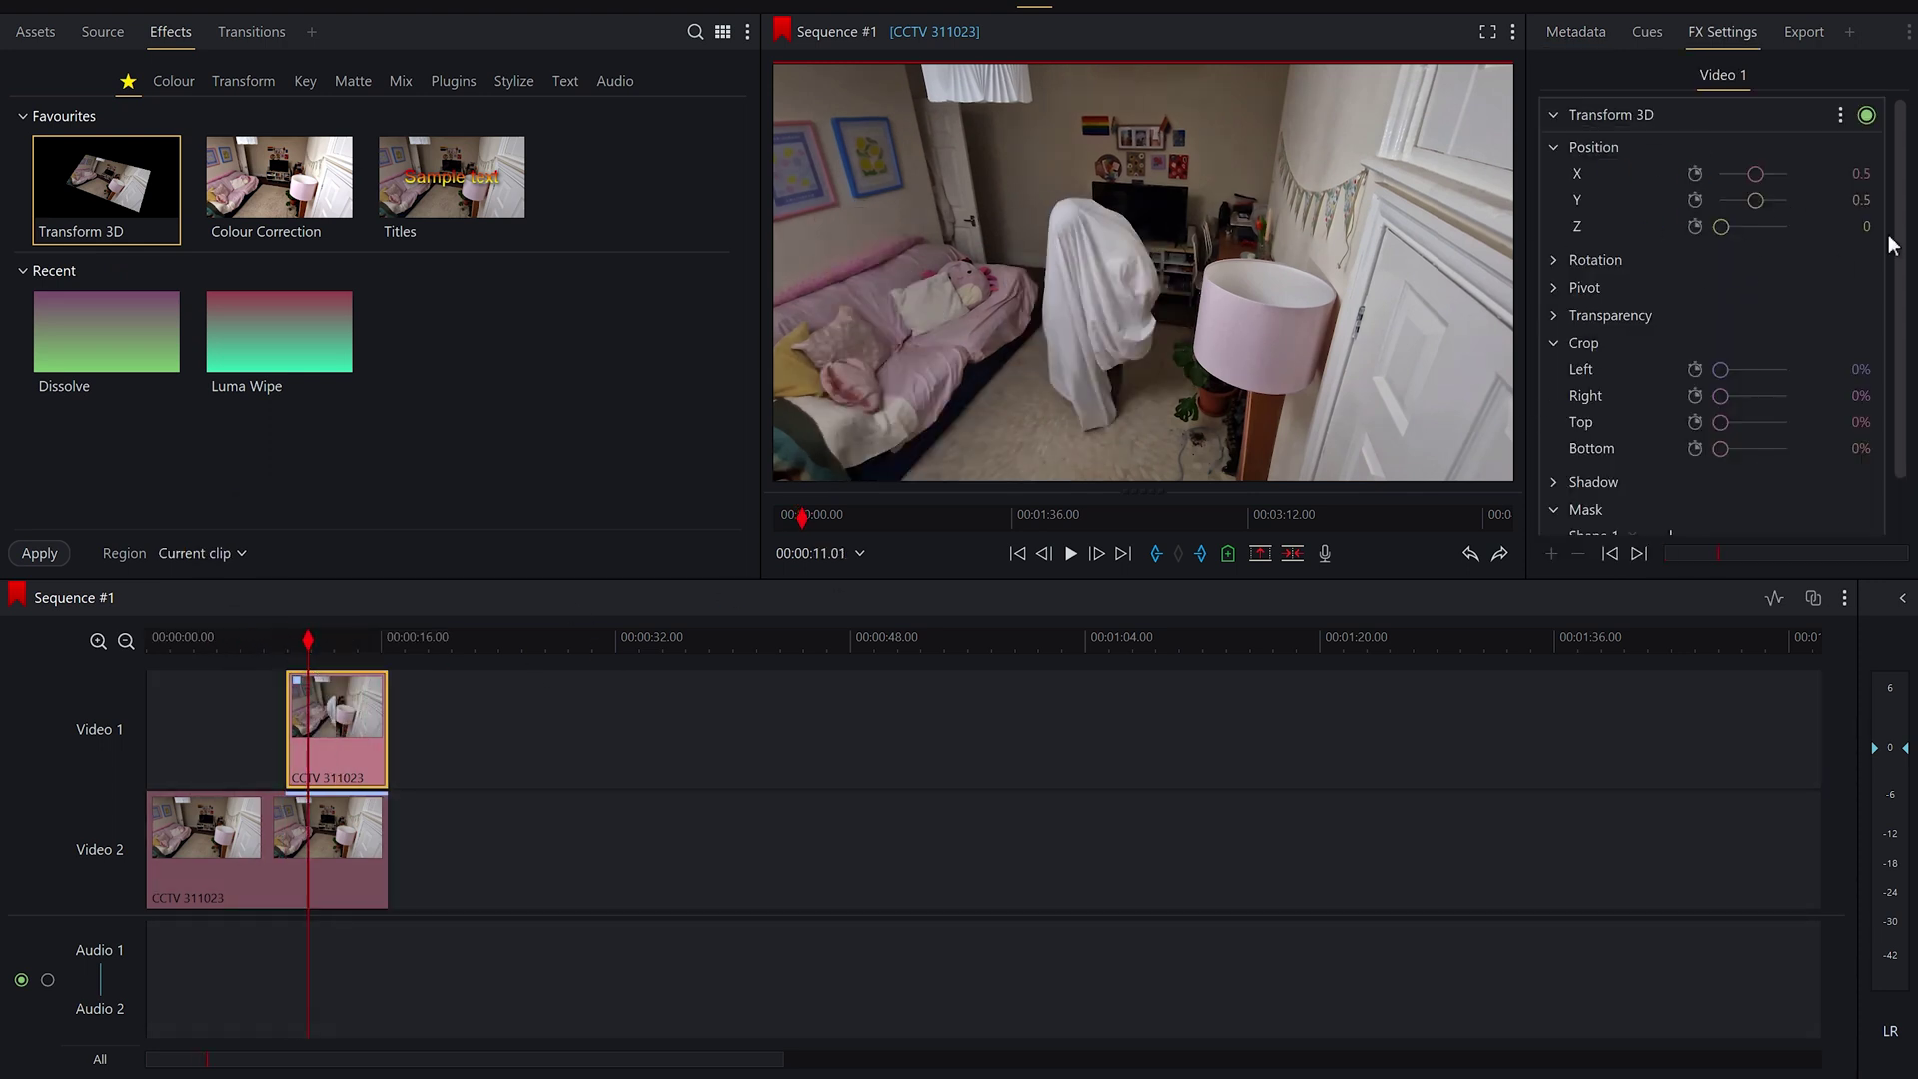
{"action": "left_click_drag", "start_coordinate": [1898, 190], "coordinate": [1895, 330]}
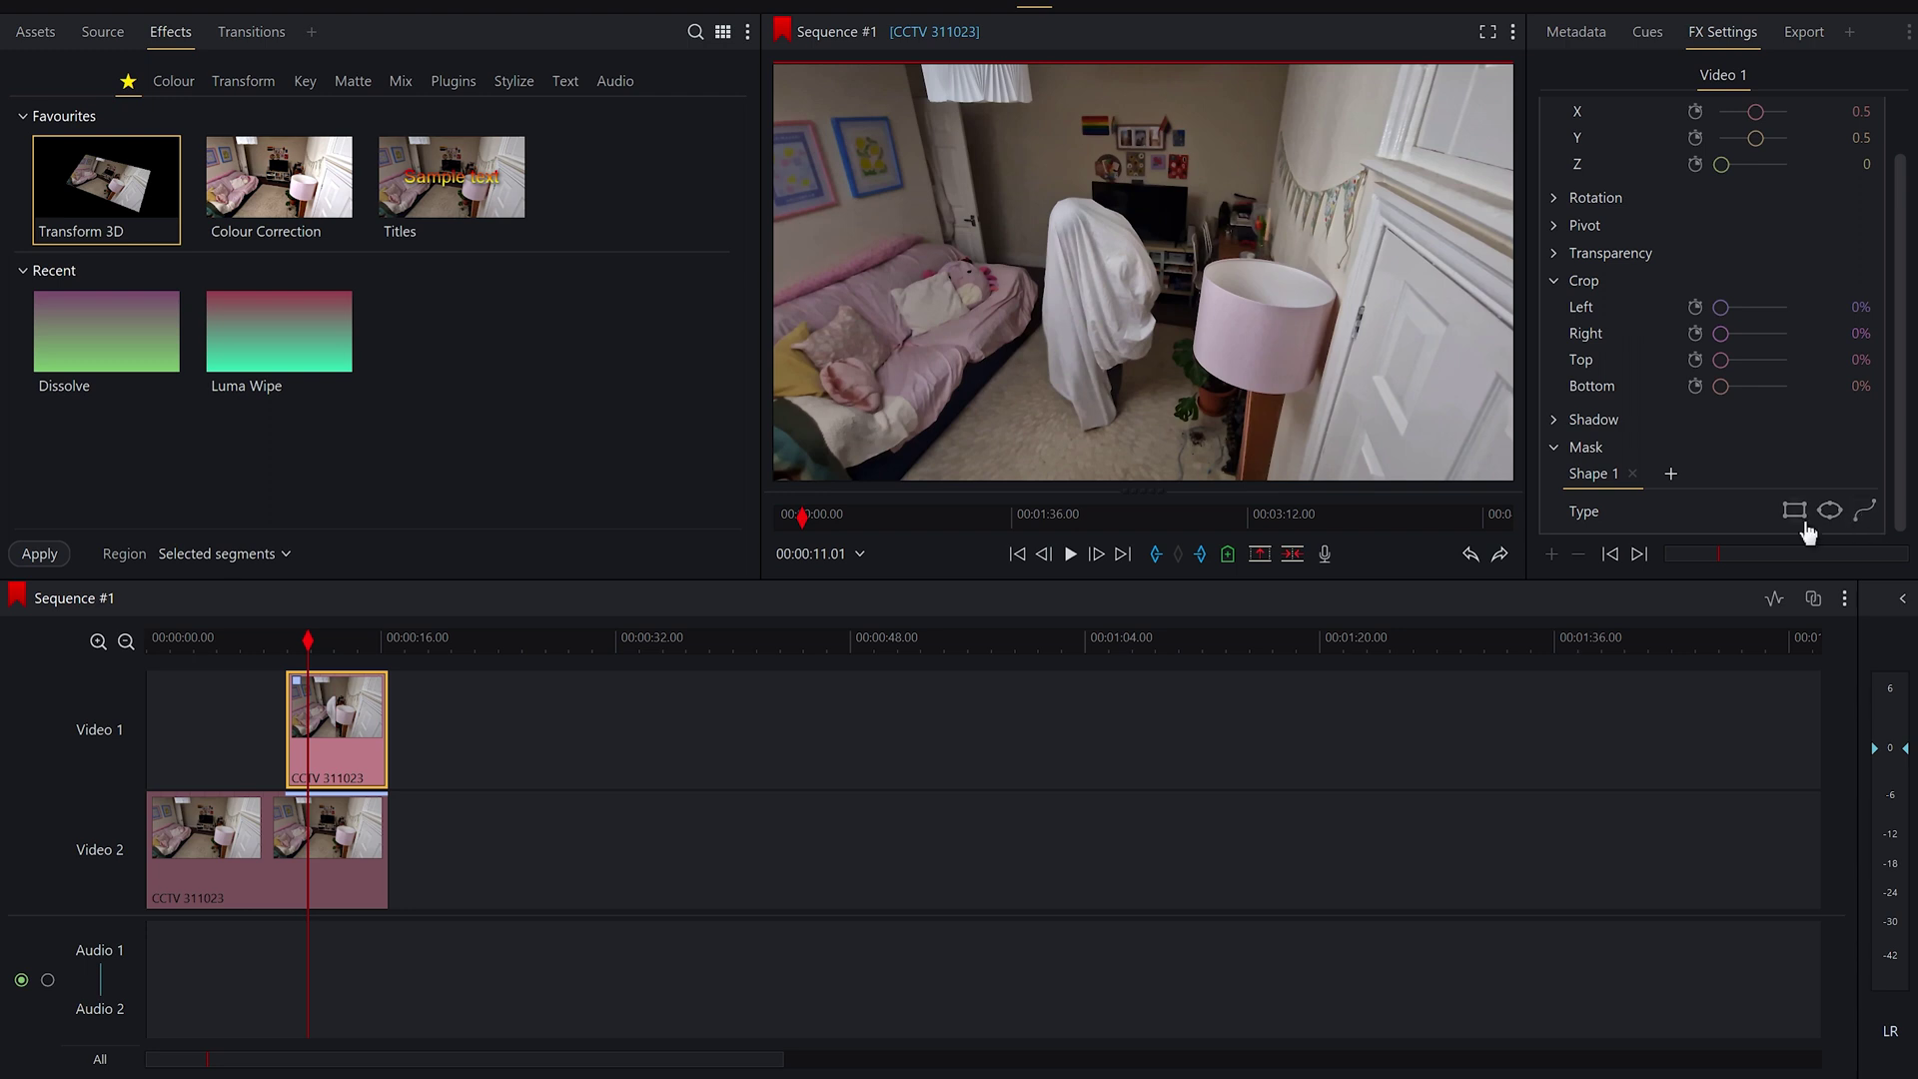
- Choose a freehand path mask and trace its left edge from the frame top, past the sofa, to the bottom
{"action": "left_click", "coordinate": [1865, 513]}
{"action": "left_click", "coordinate": [1049, 90]}
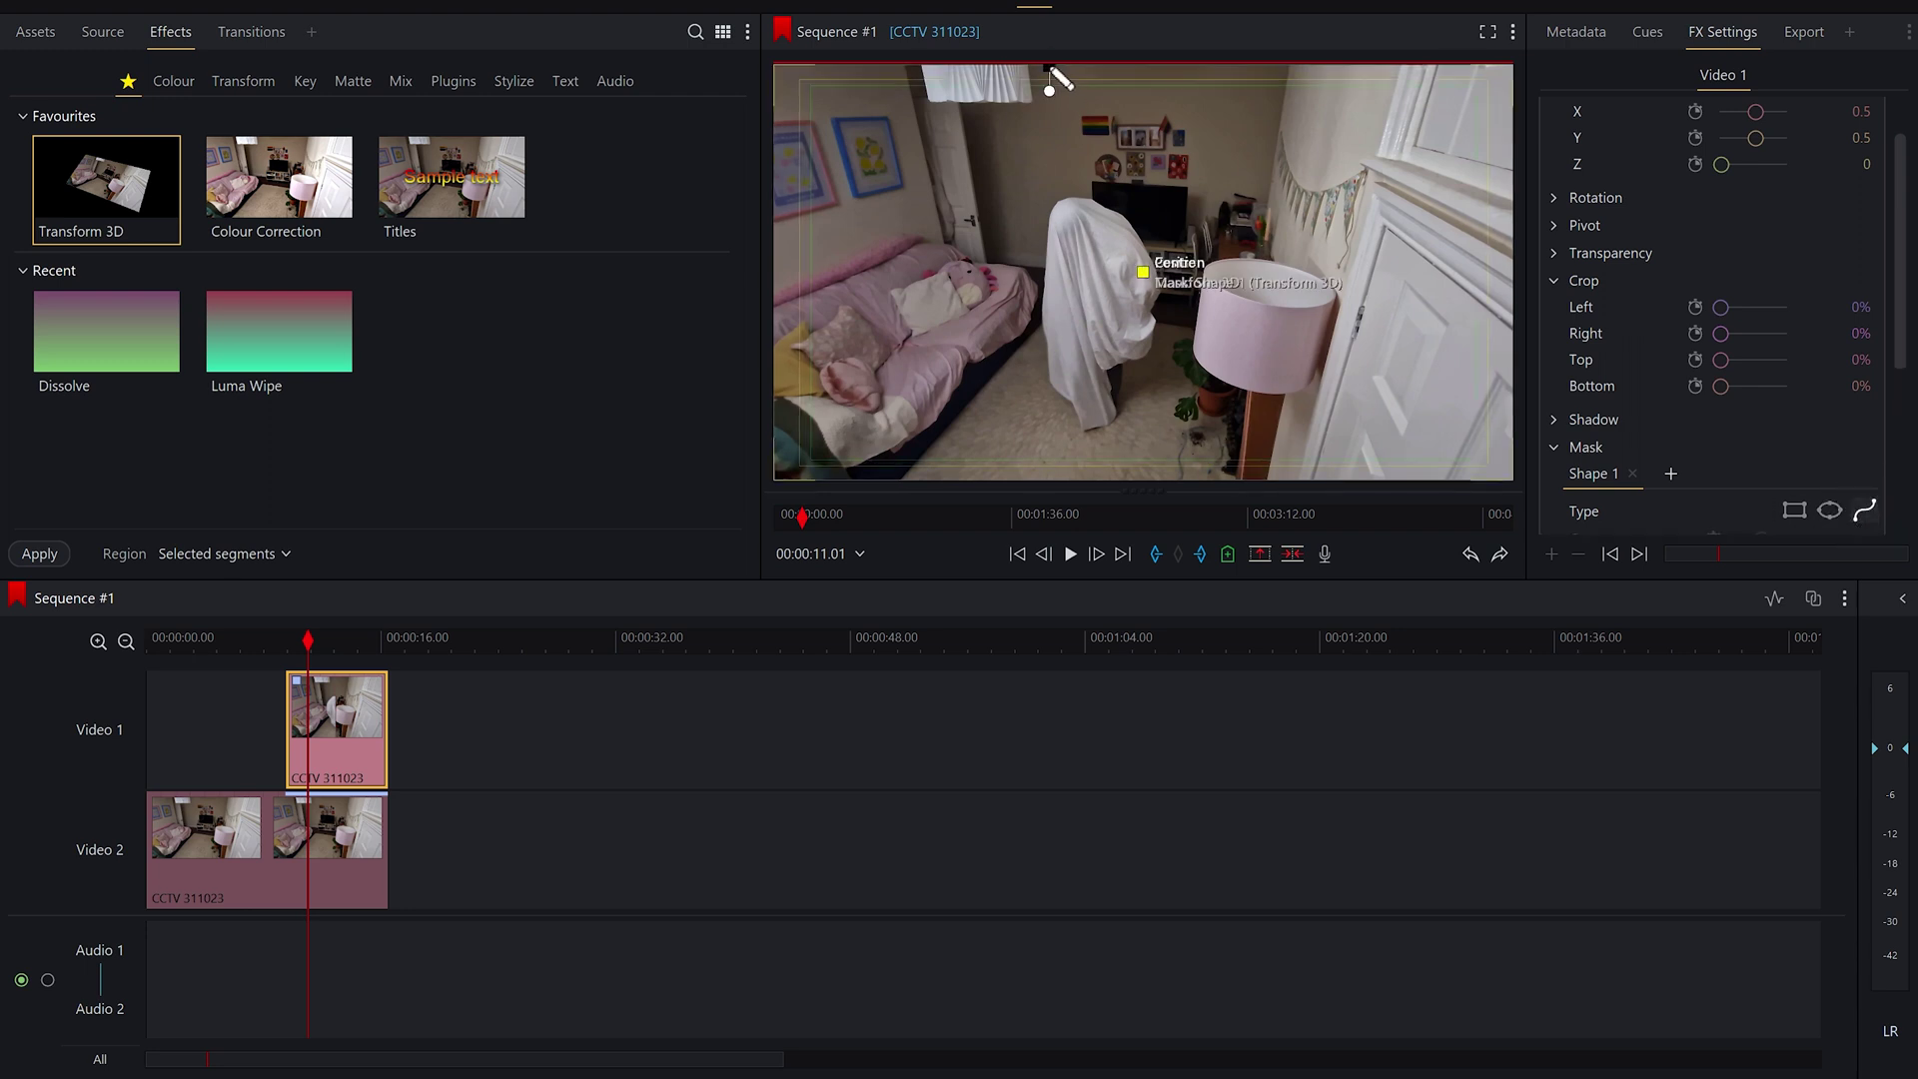
{"action": "left_click", "coordinate": [992, 114]}
{"action": "left_click", "coordinate": [954, 158]}
{"action": "left_click", "coordinate": [939, 207]}
{"action": "left_click", "coordinate": [959, 262]}
{"action": "left_click", "coordinate": [1003, 322]}
{"action": "left_click", "coordinate": [1015, 408]}
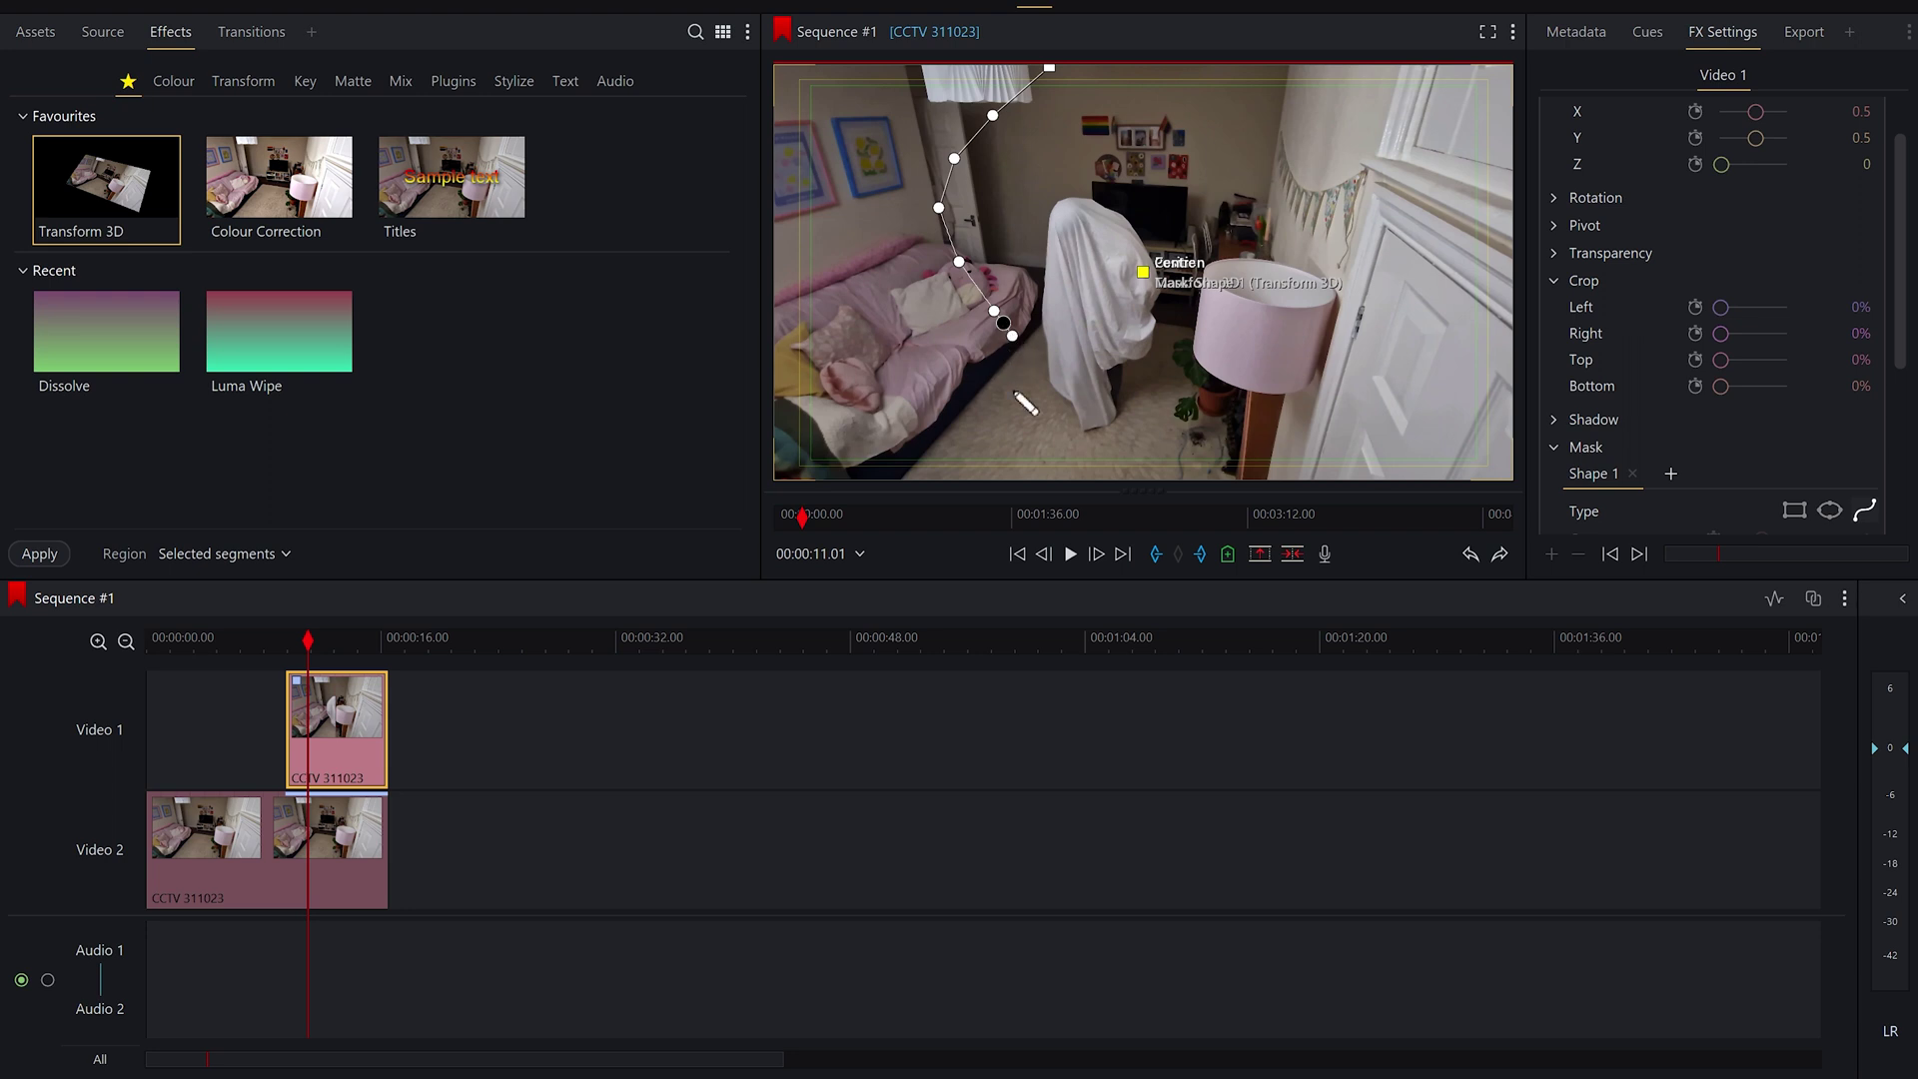
{"action": "left_click", "coordinate": [1027, 466]}
- Run the mask path up the right edge of the frame and close it at the first point
{"action": "left_click", "coordinate": [1520, 490]}
{"action": "left_click", "coordinate": [1517, 150]}
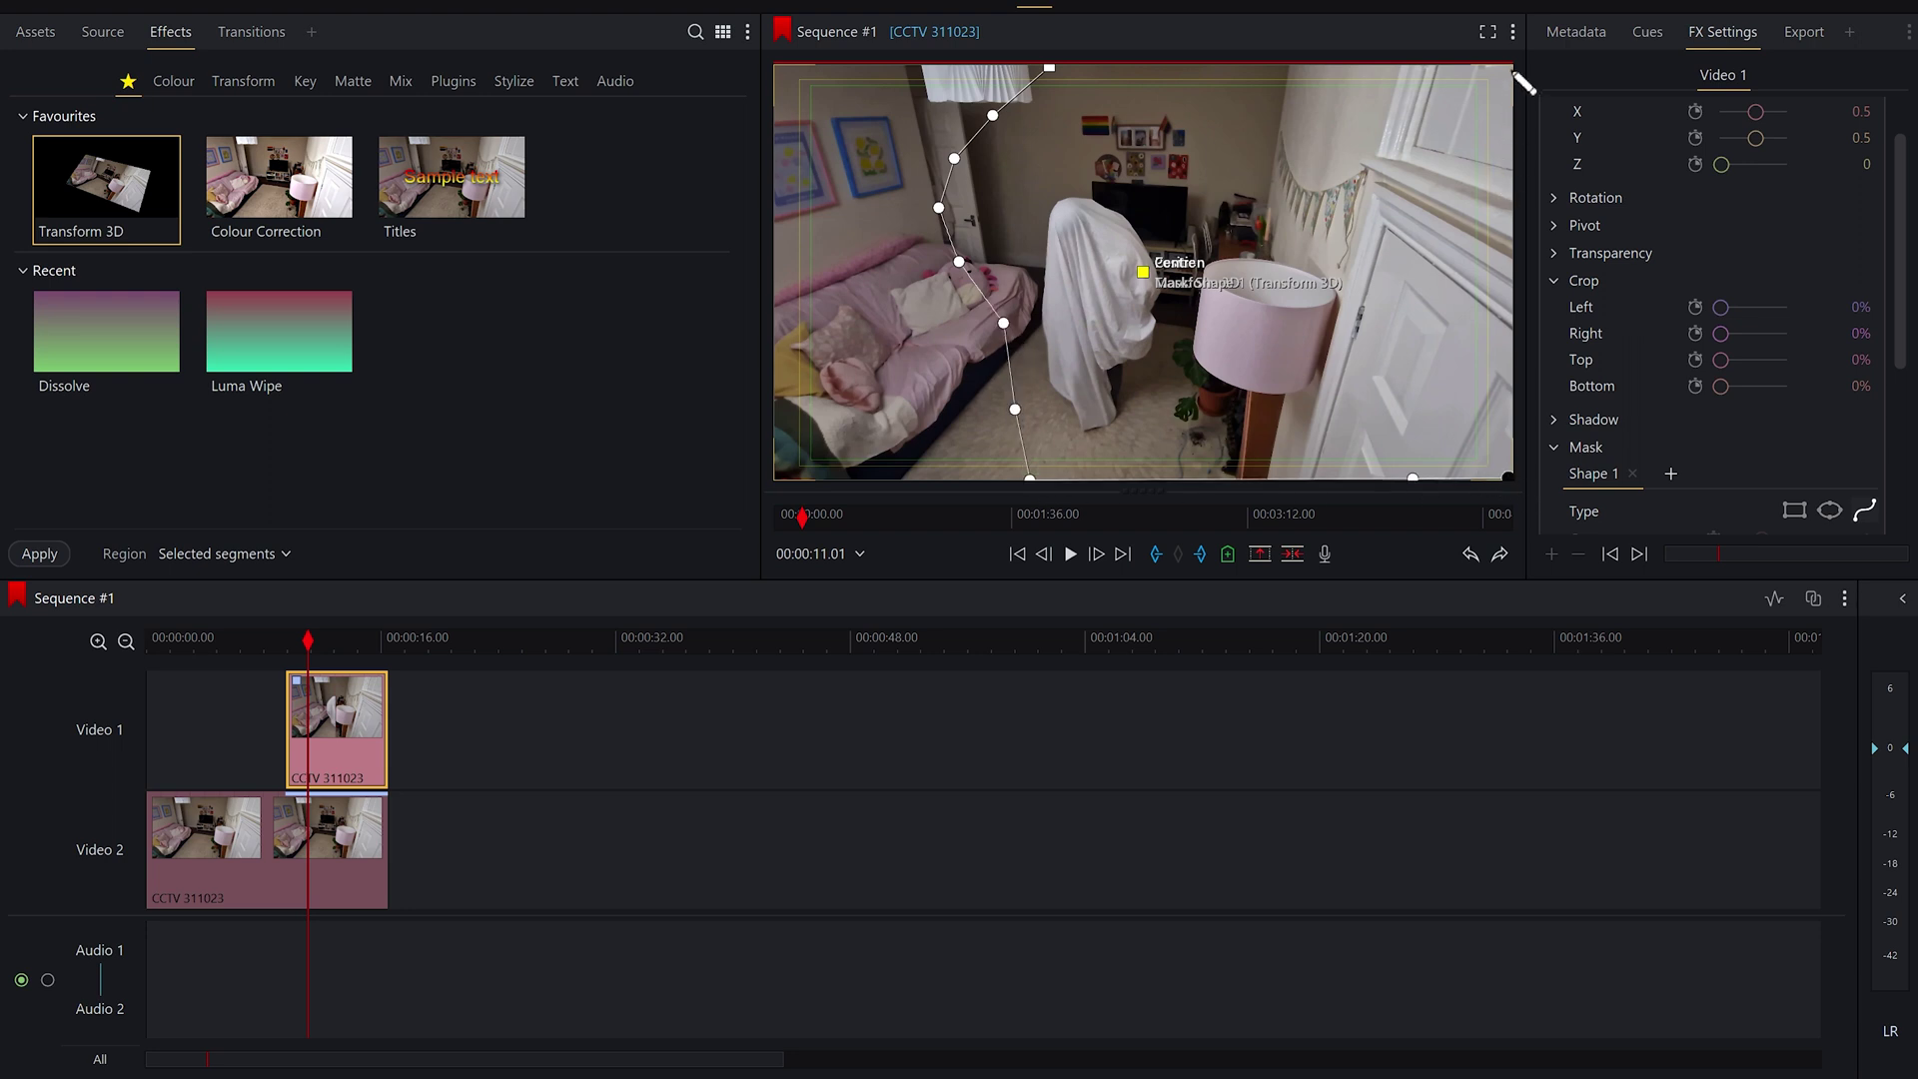
{"action": "left_click", "coordinate": [1518, 72]}
{"action": "left_click", "coordinate": [1049, 69]}
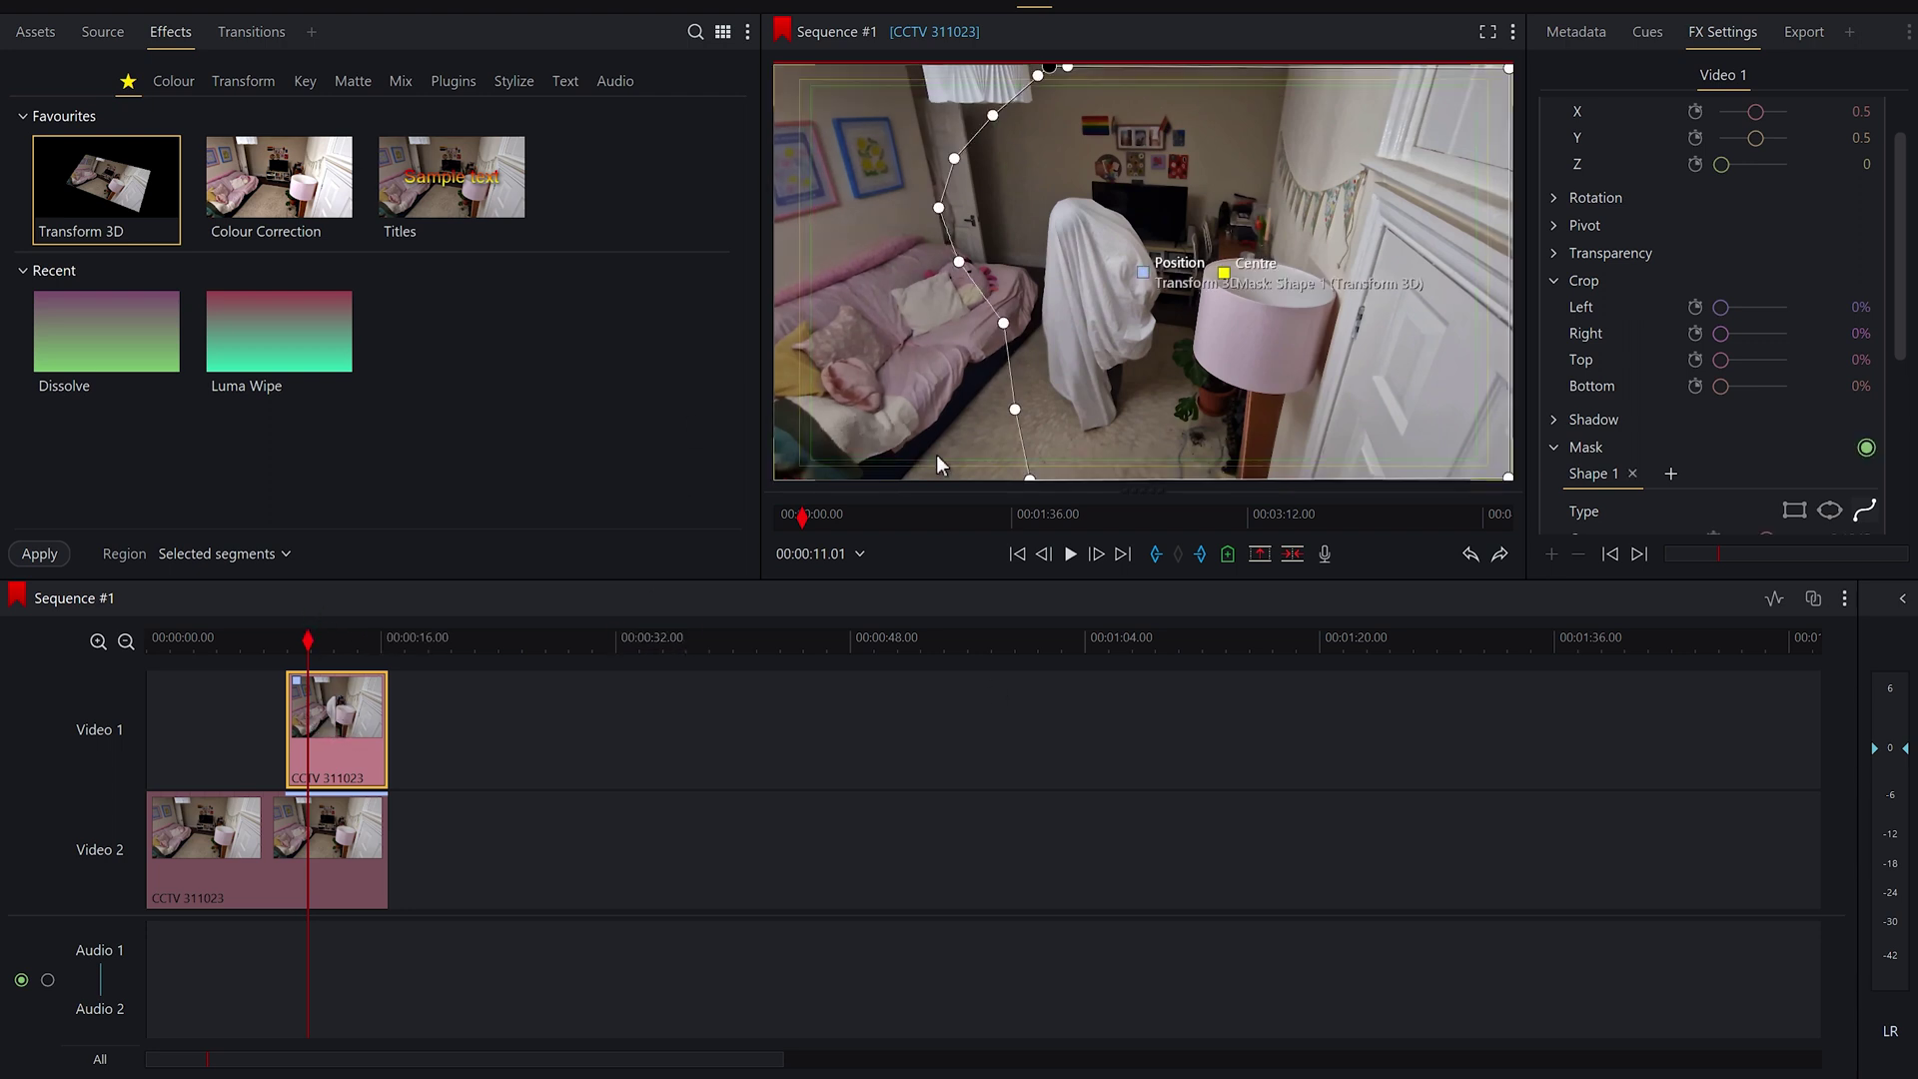
- Reposition the Video 1 overlay clip and play from about 6 seconds to check it
{"action": "left_click_drag", "start_coordinate": [343, 749], "coordinate": [318, 740]}
{"action": "left_click", "coordinate": [236, 634]}
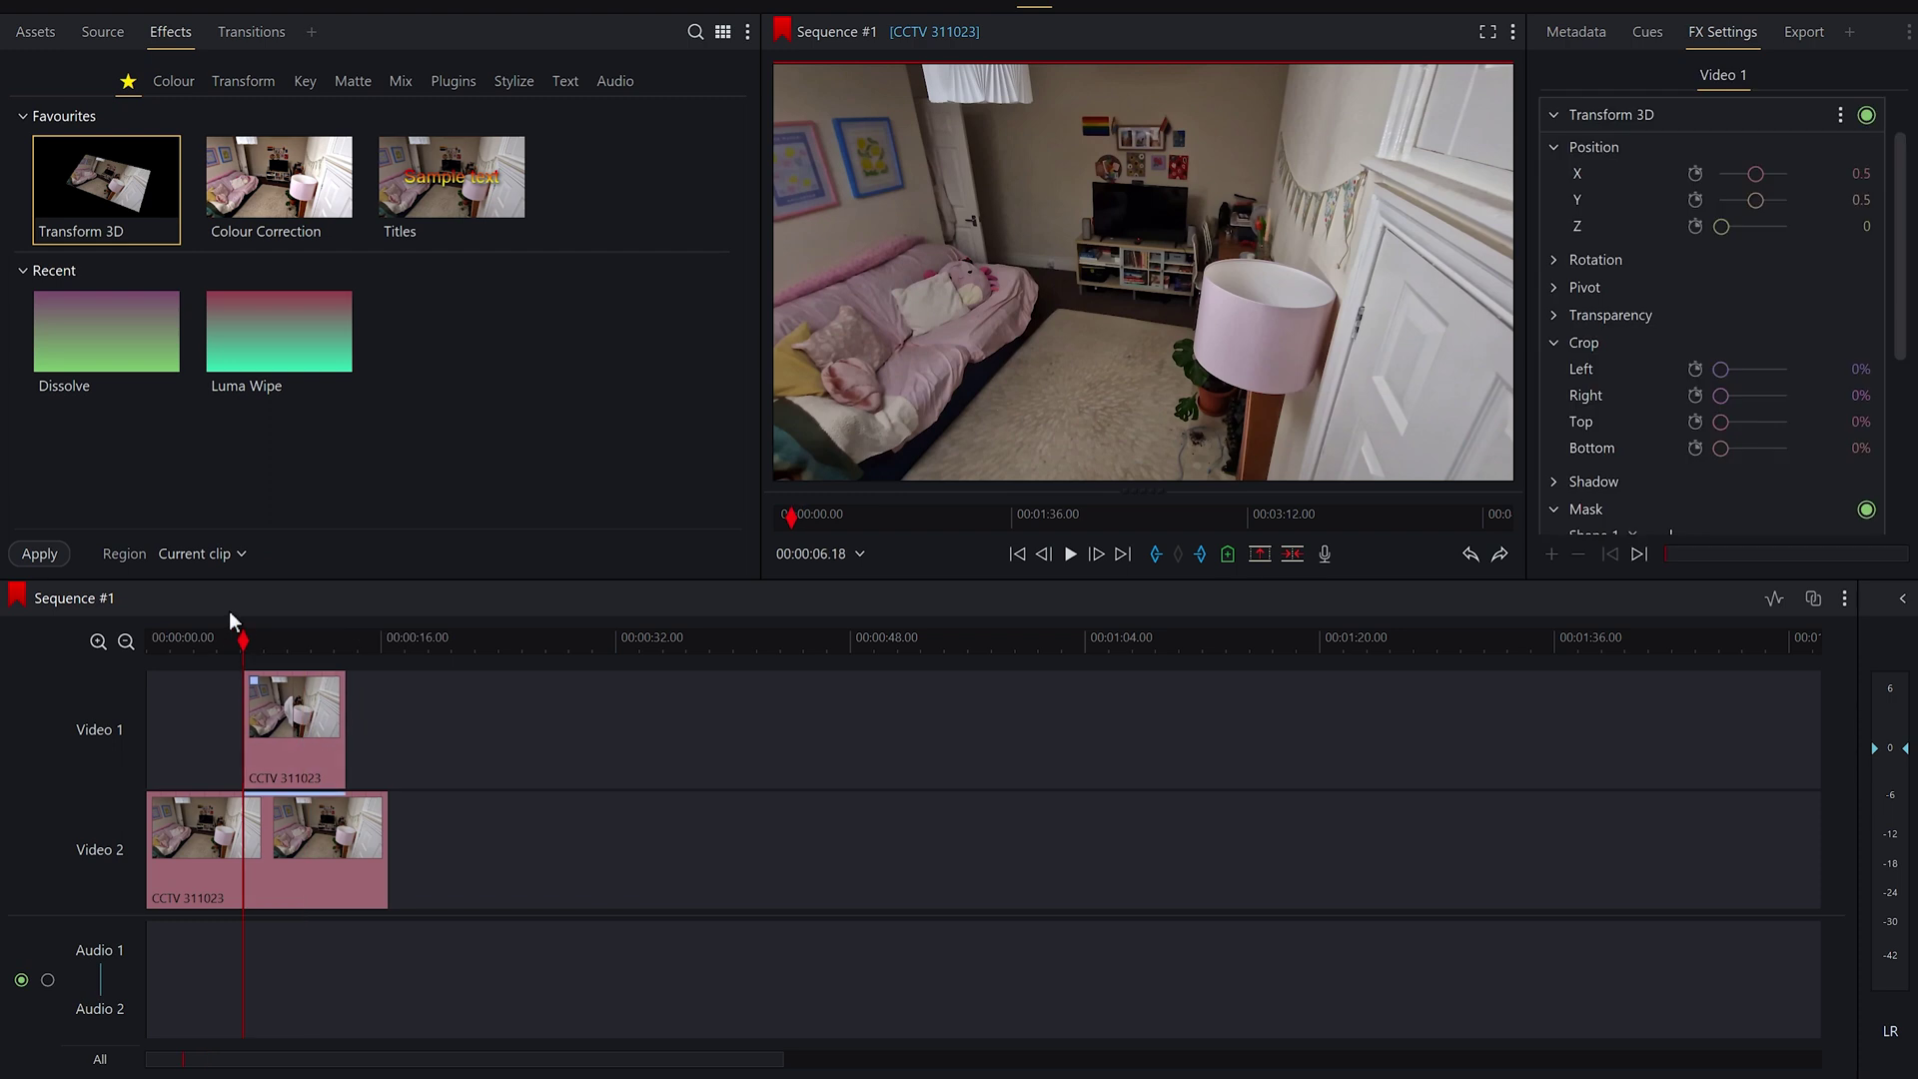
{"action": "key", "text": "space"}
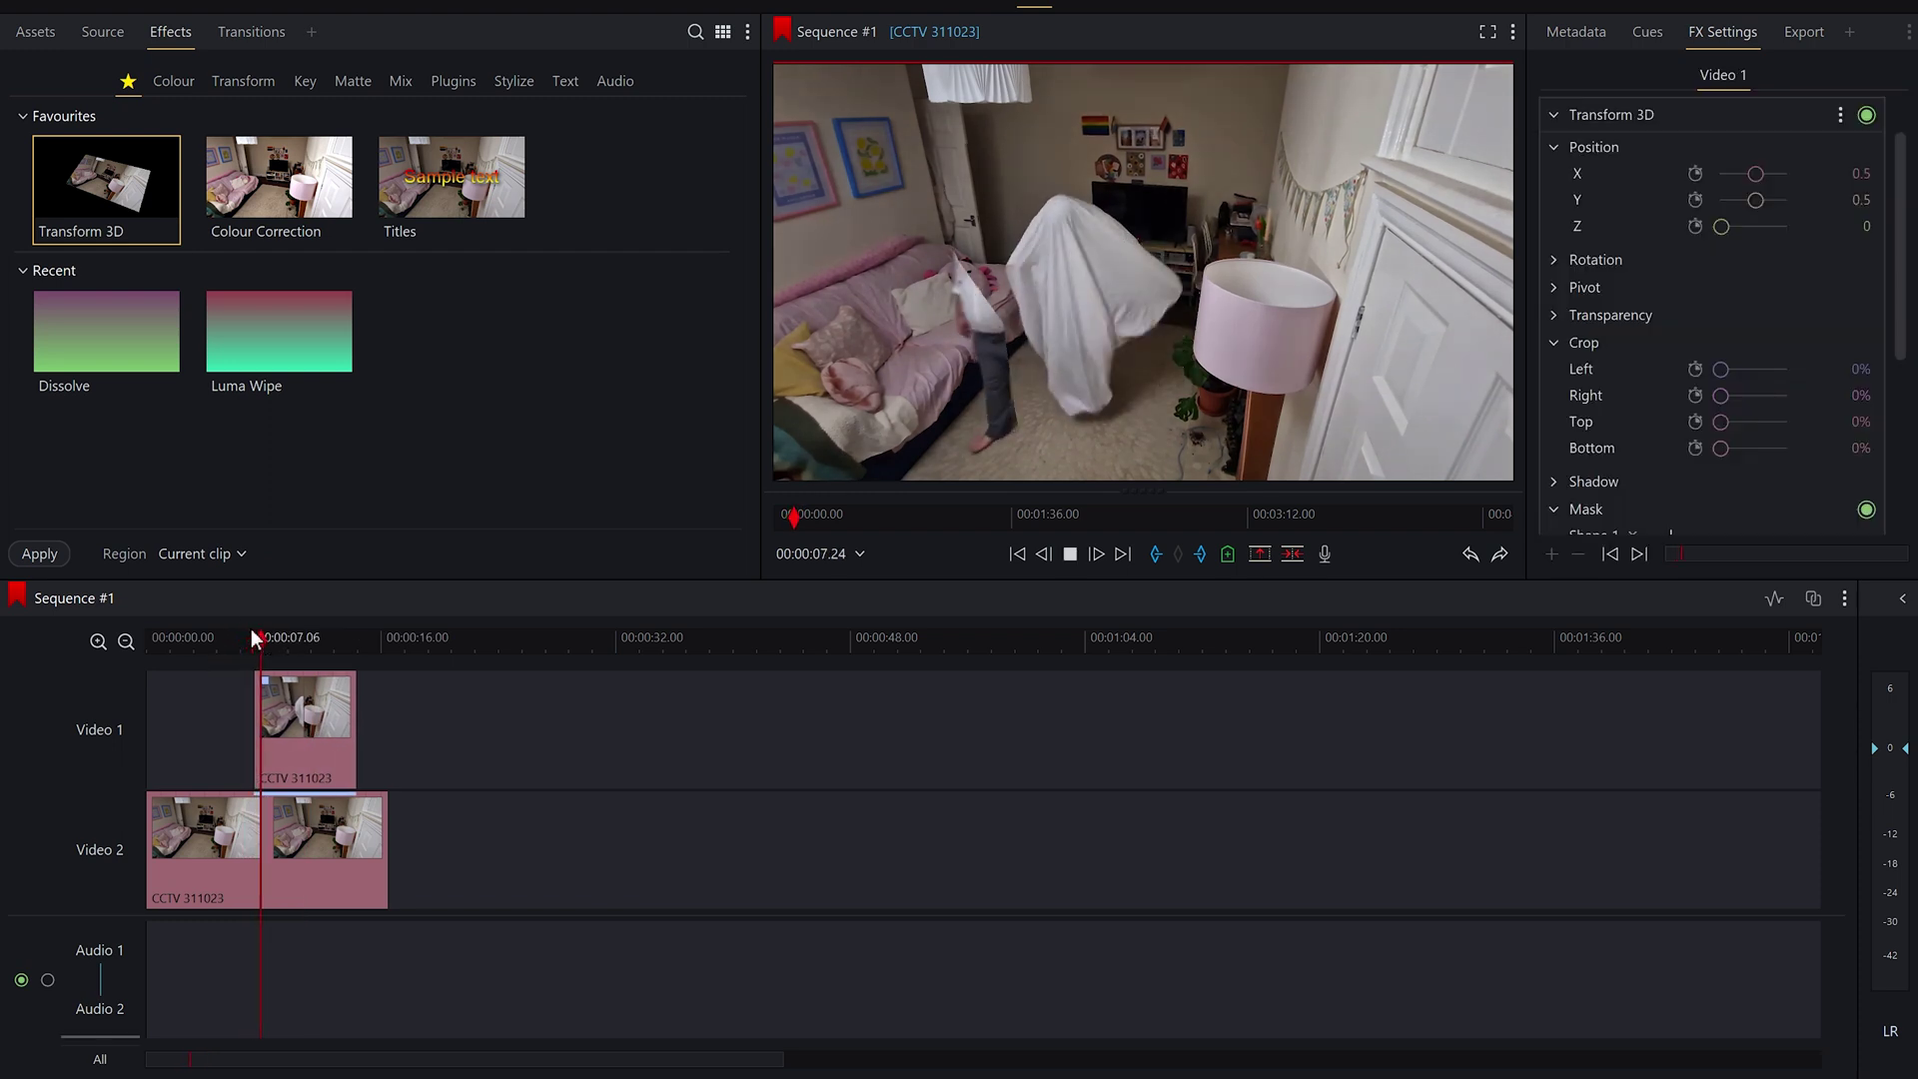
{"action": "key", "text": "space"}
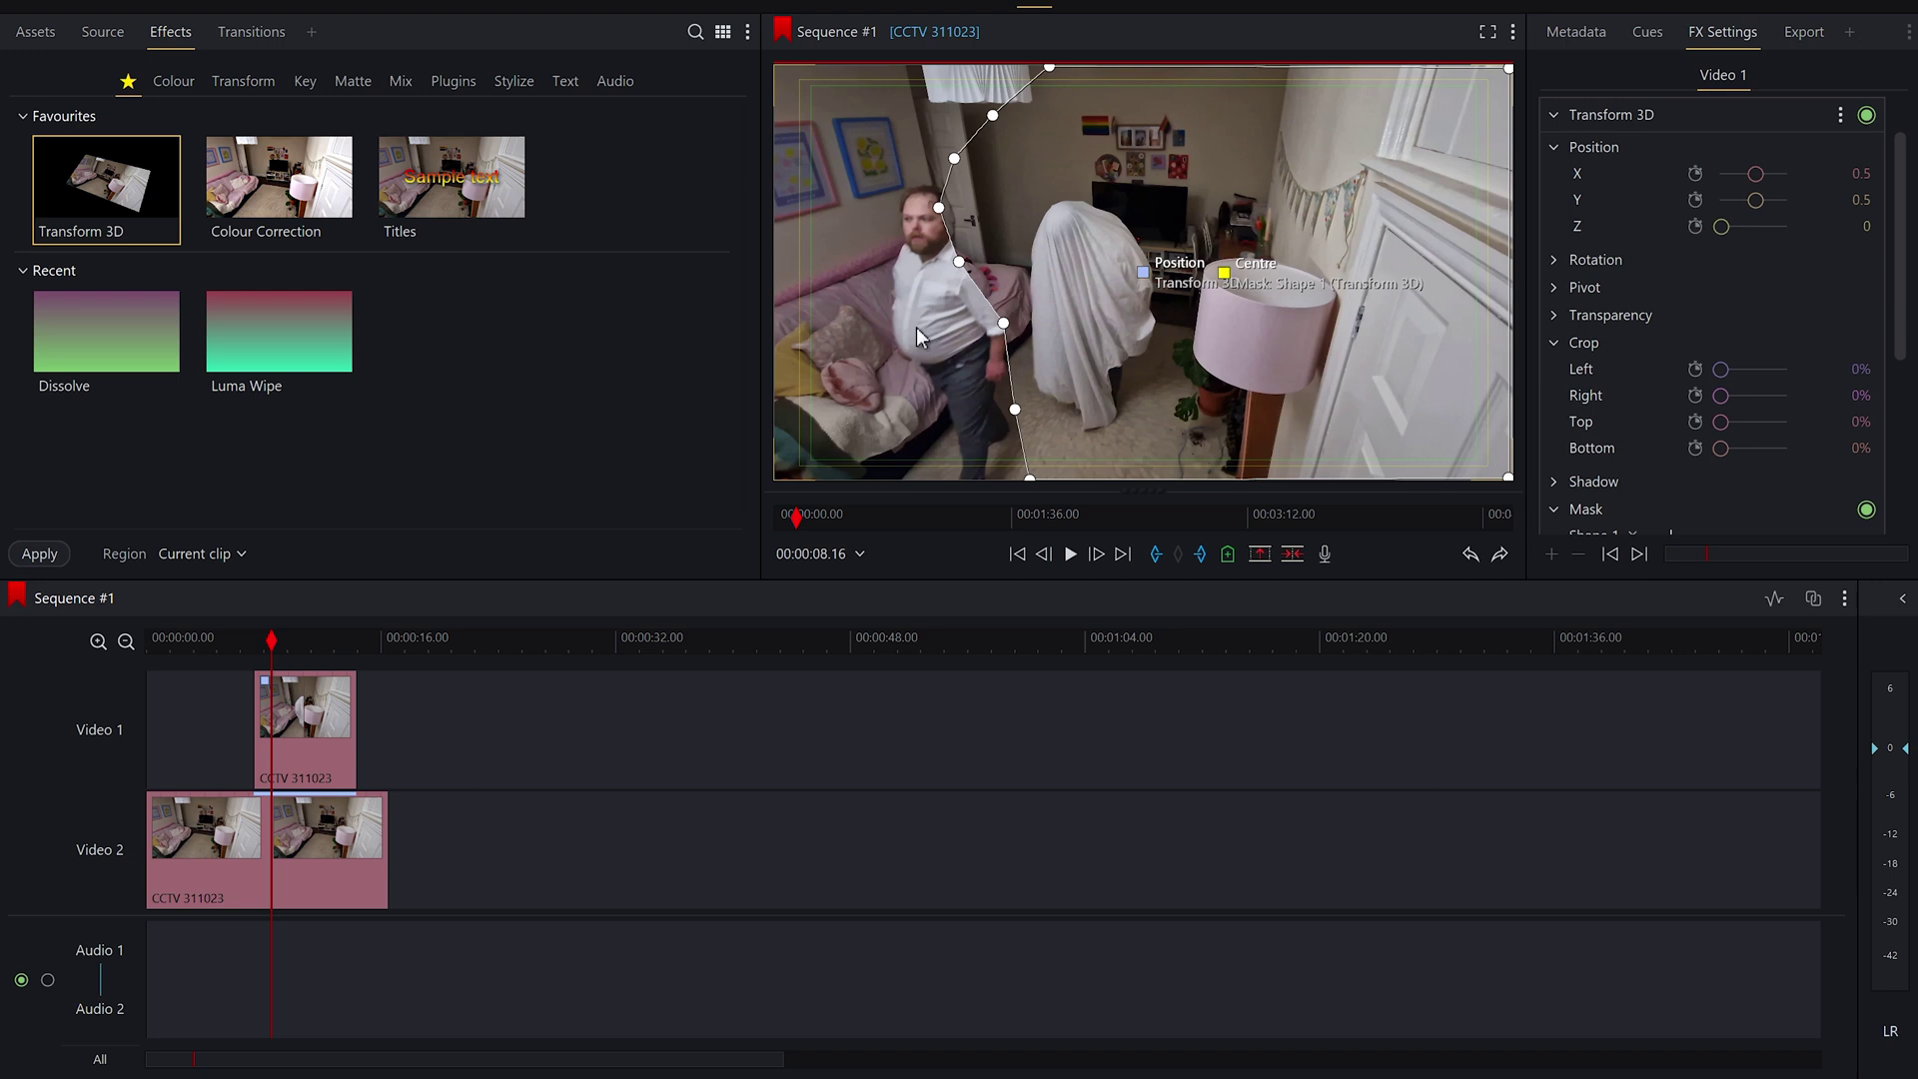
- Slide the overlay clip later so it starts at the playhead near 9 seconds, then play its start
{"action": "left_click", "coordinate": [280, 639]}
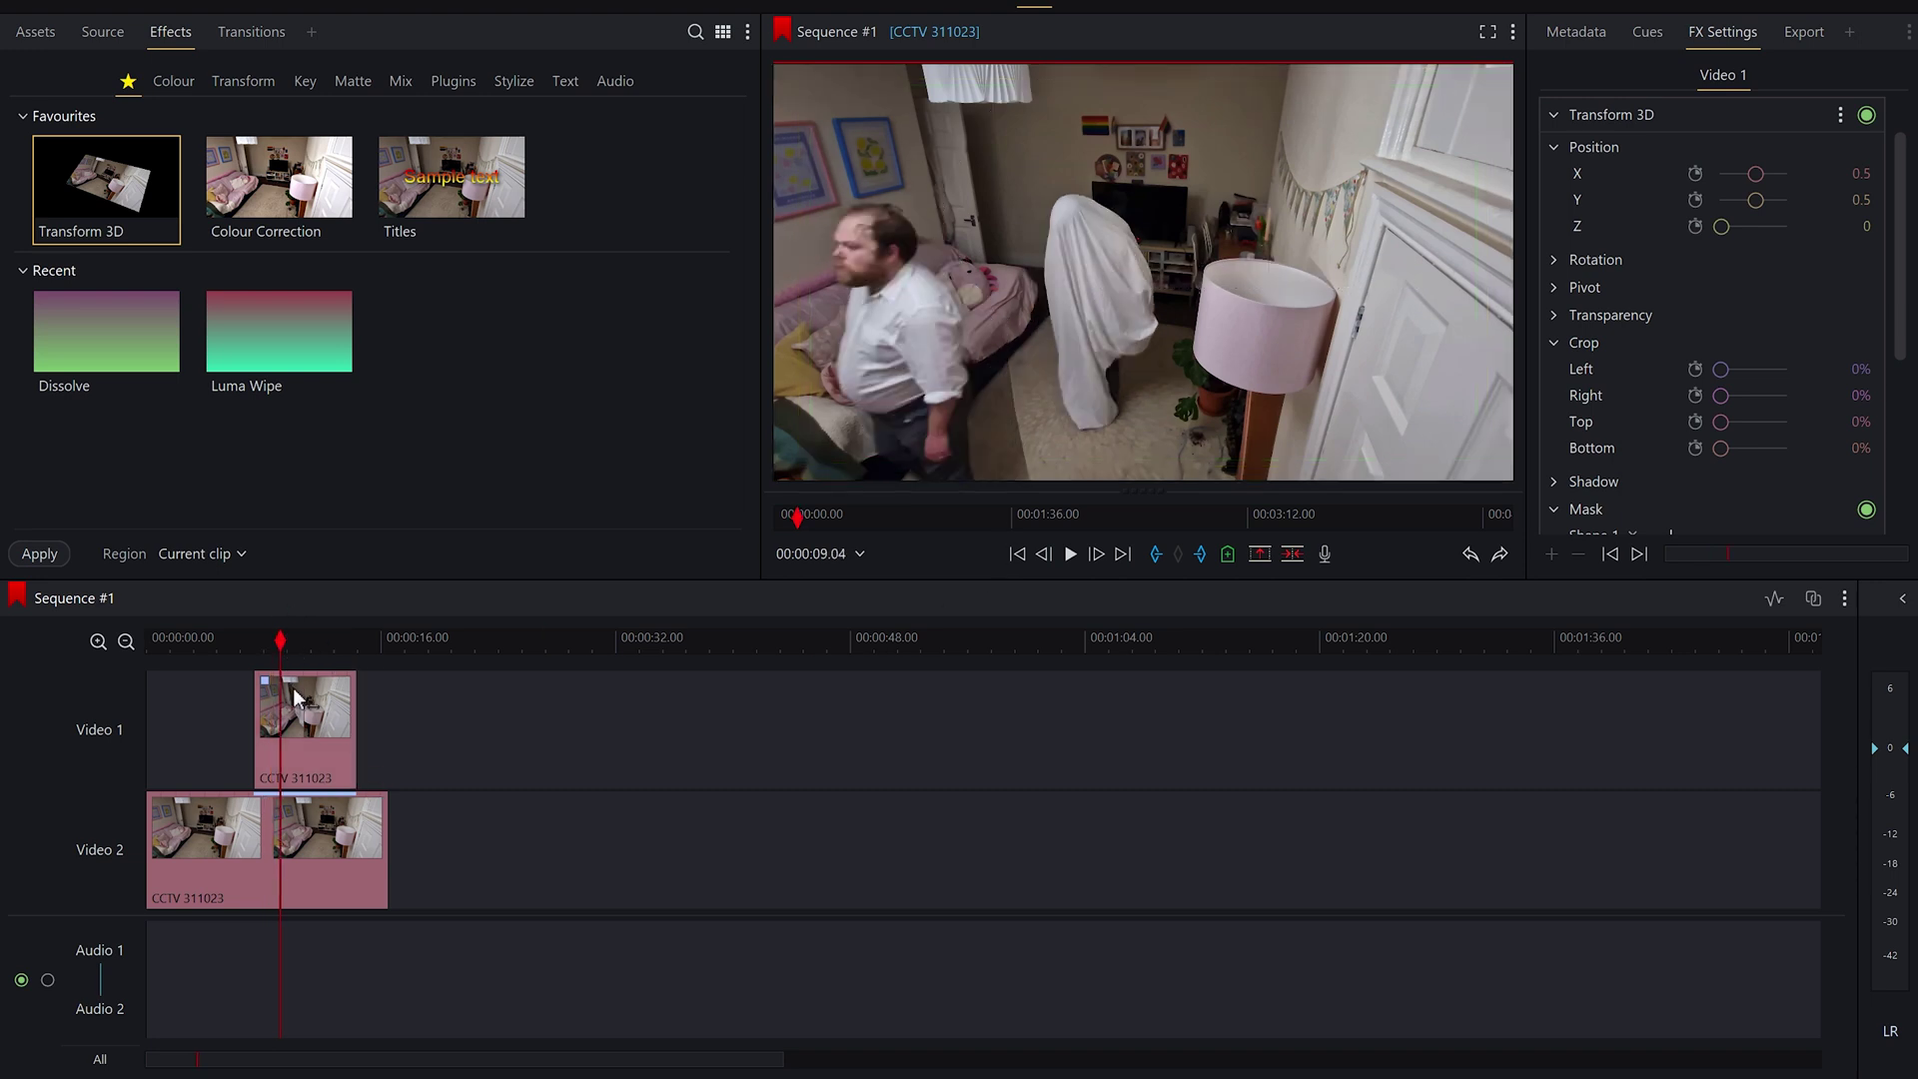
{"action": "left_click_drag", "start_coordinate": [292, 689], "coordinate": [324, 706]}
{"action": "left_click", "coordinate": [273, 641]}
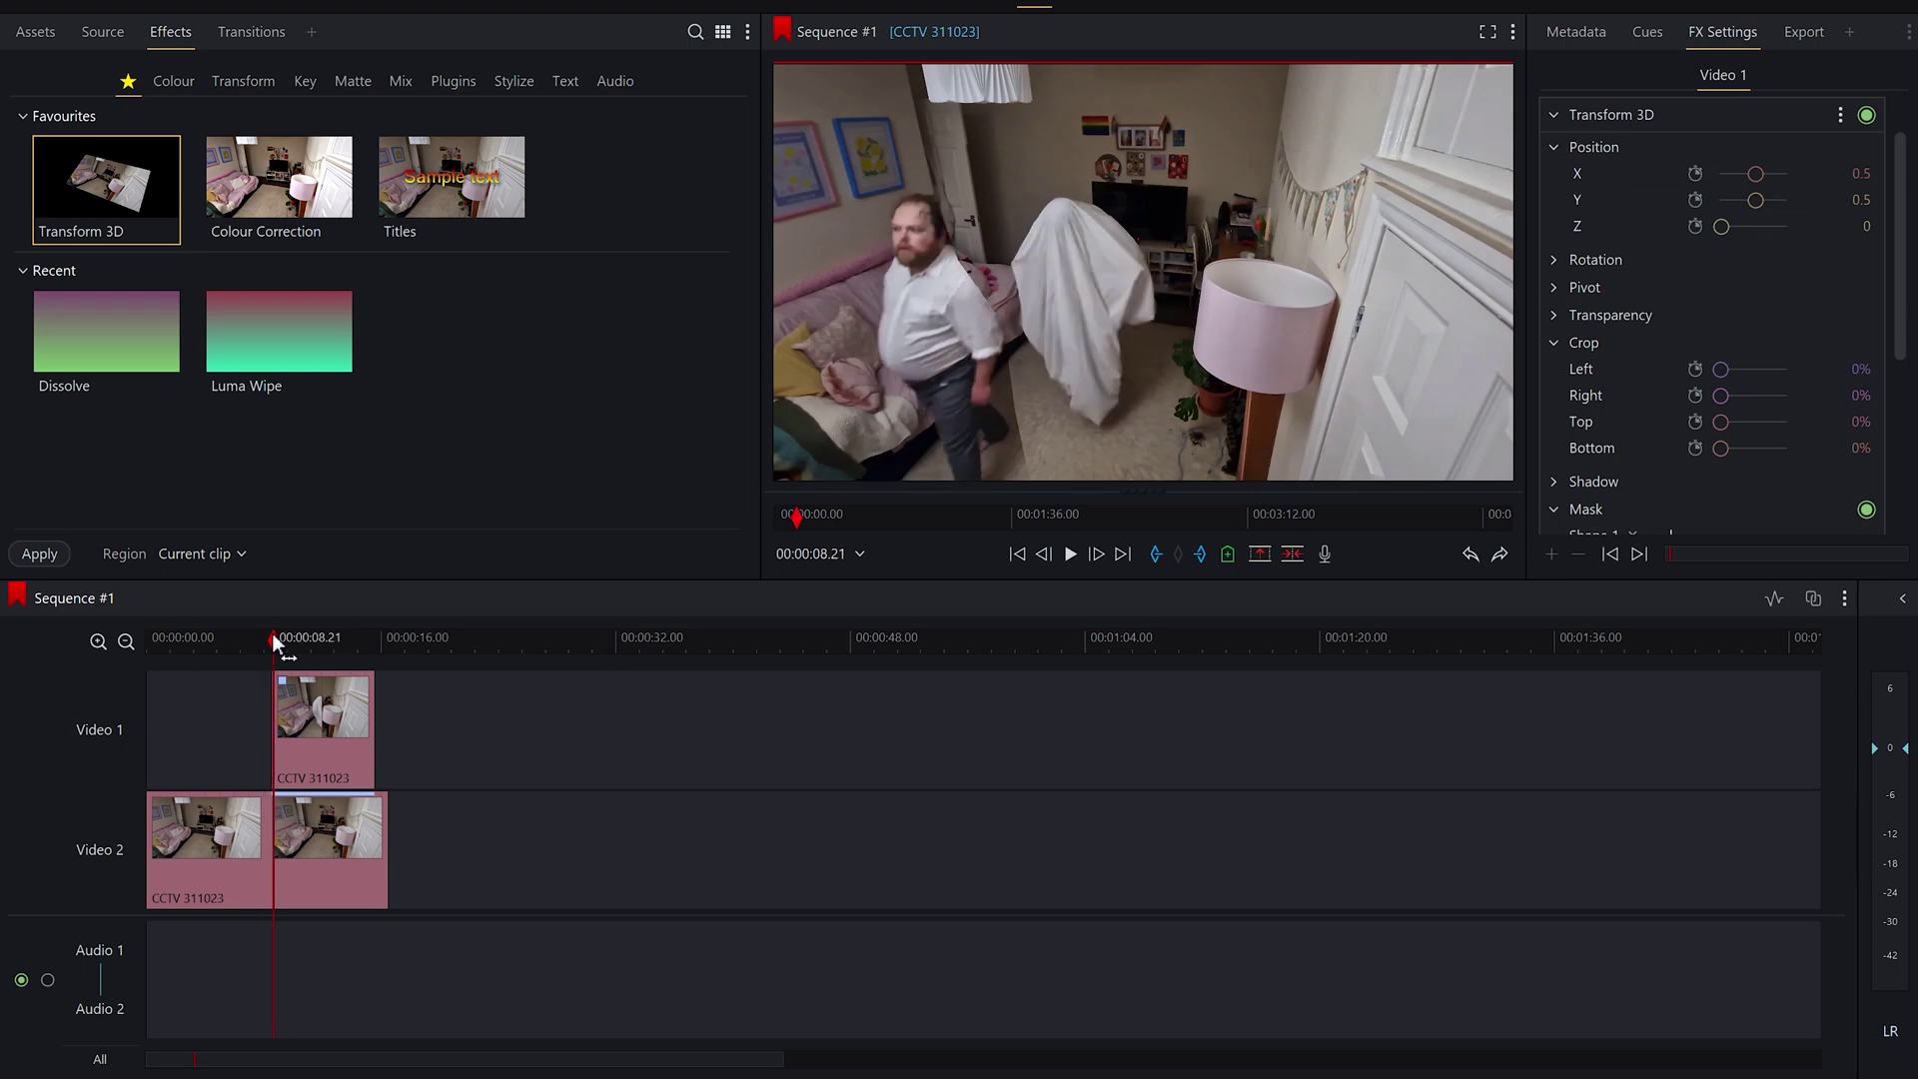
{"action": "left_click_drag", "start_coordinate": [275, 639], "coordinate": [280, 639]}
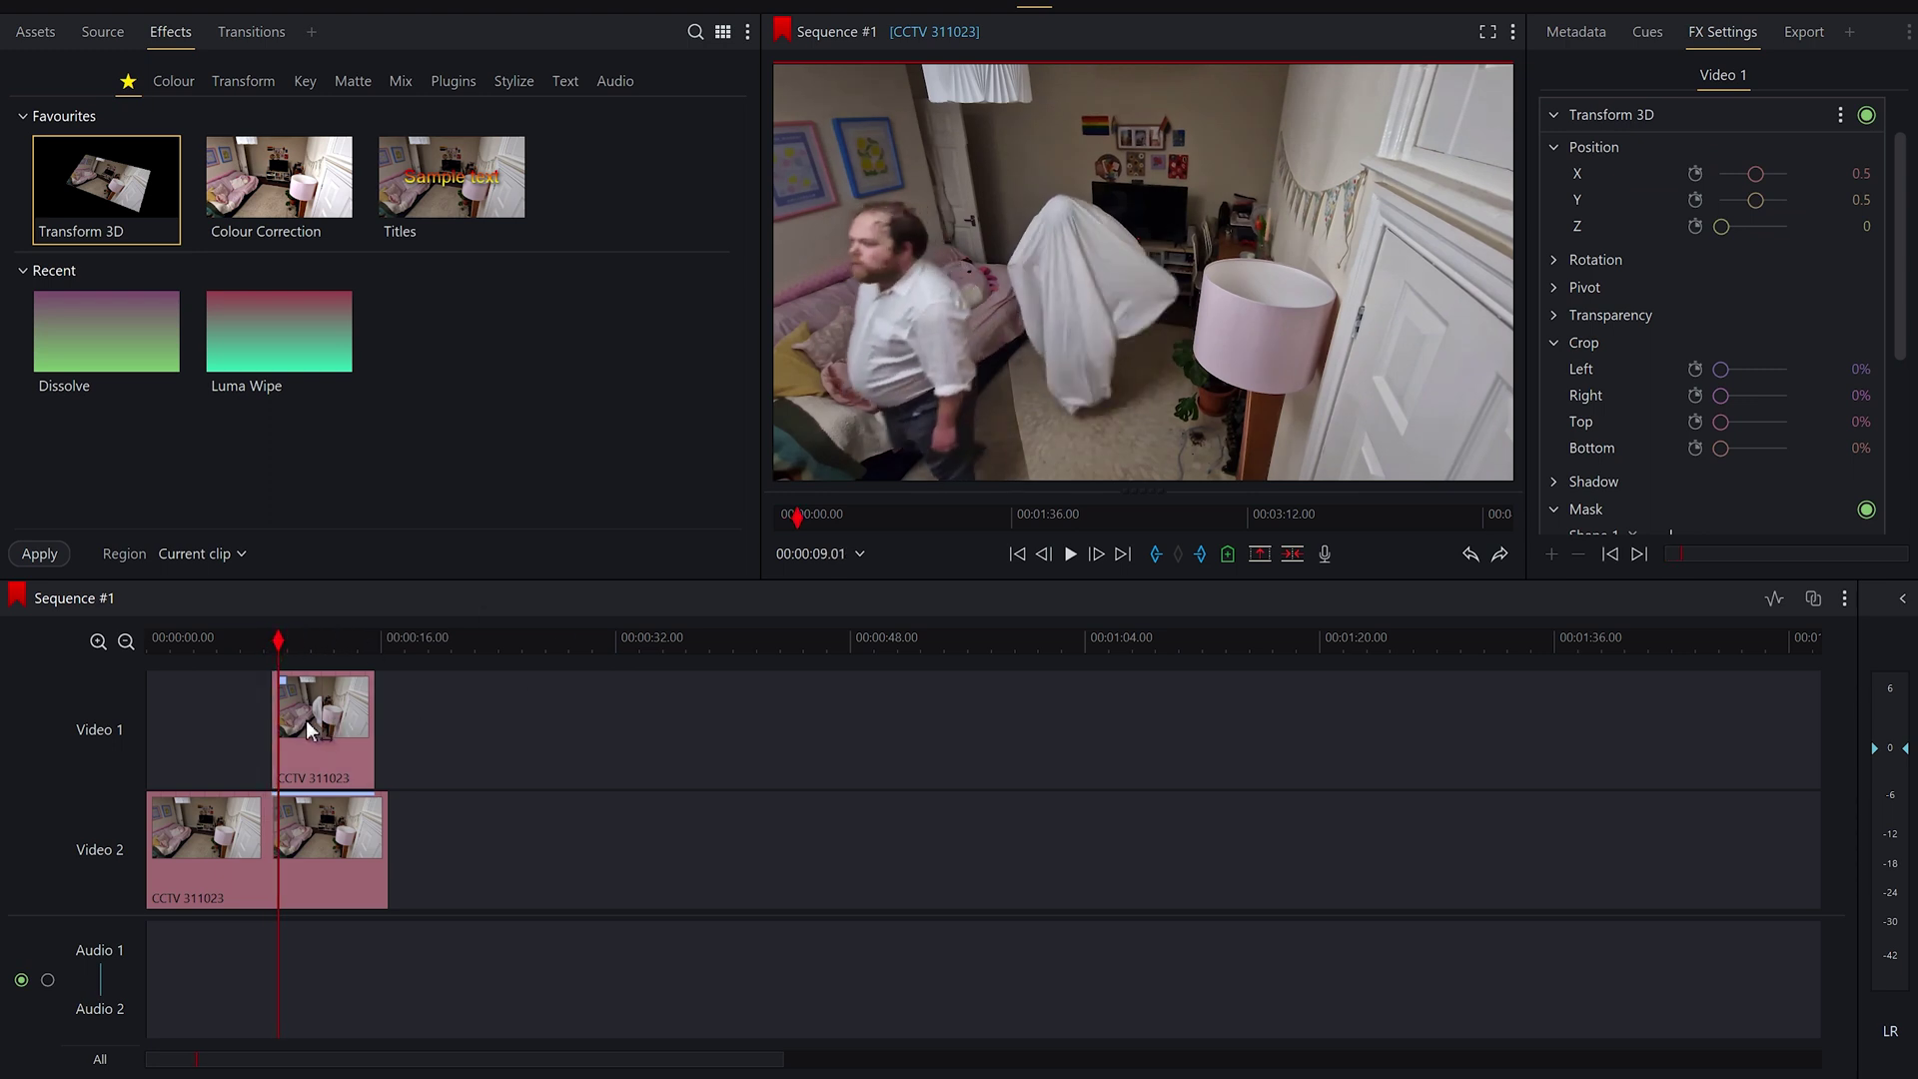
{"action": "left_click_drag", "start_coordinate": [306, 721], "coordinate": [311, 721]}
{"action": "left_click_drag", "start_coordinate": [277, 643], "coordinate": [272, 643]}
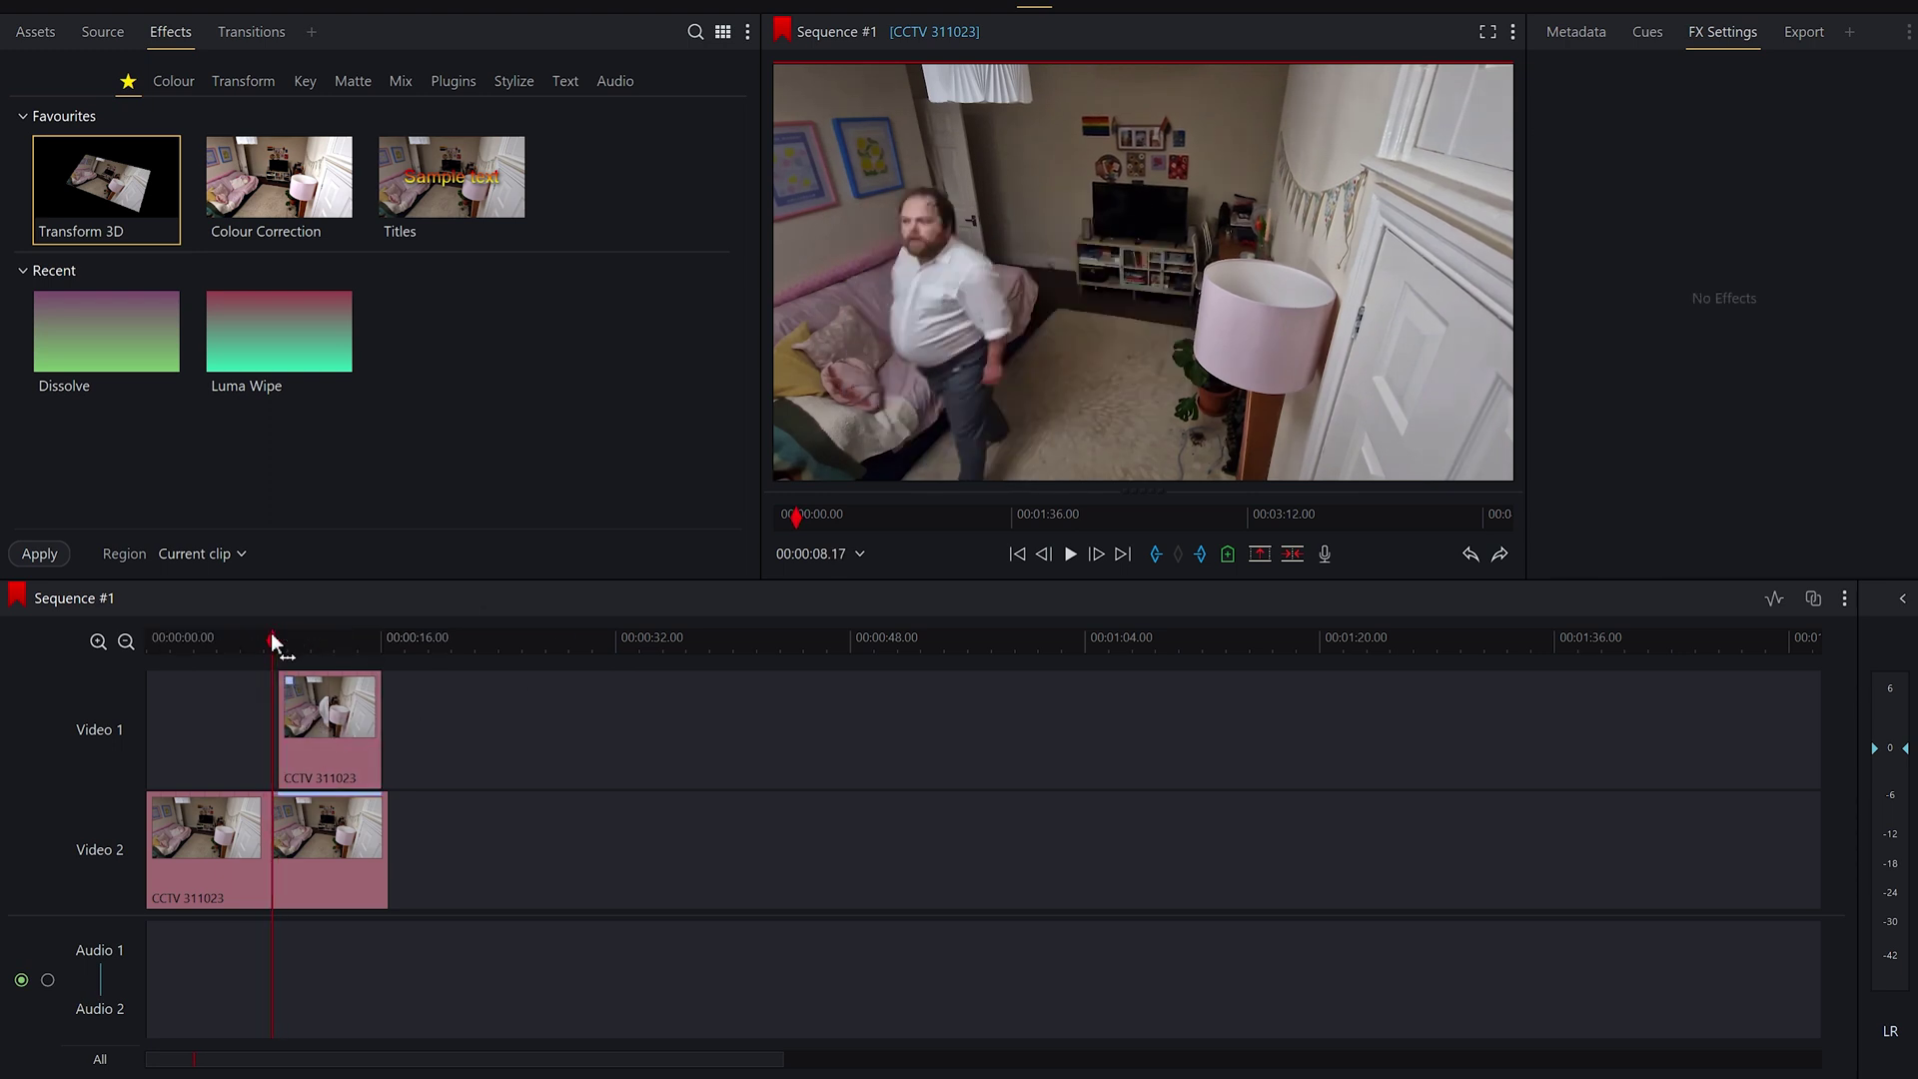
{"action": "key", "text": "space"}
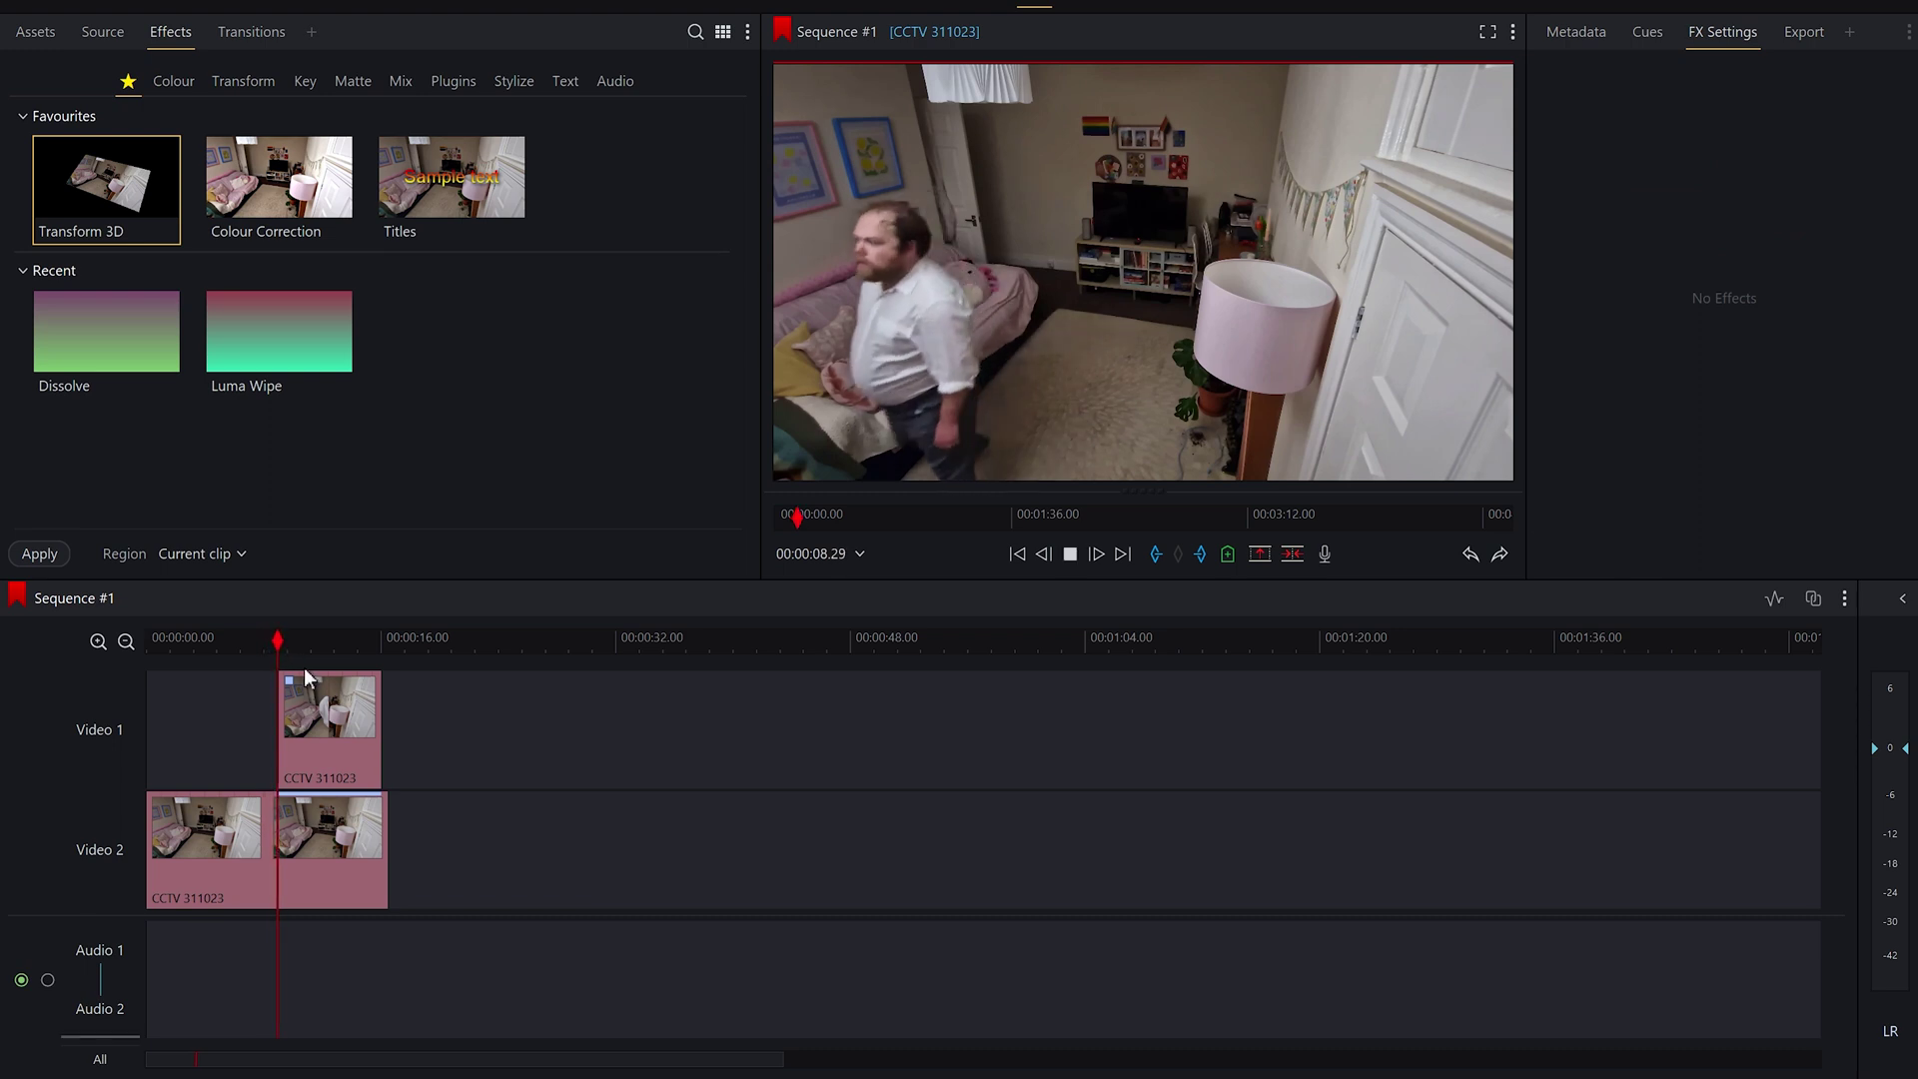
{"action": "key", "text": "space"}
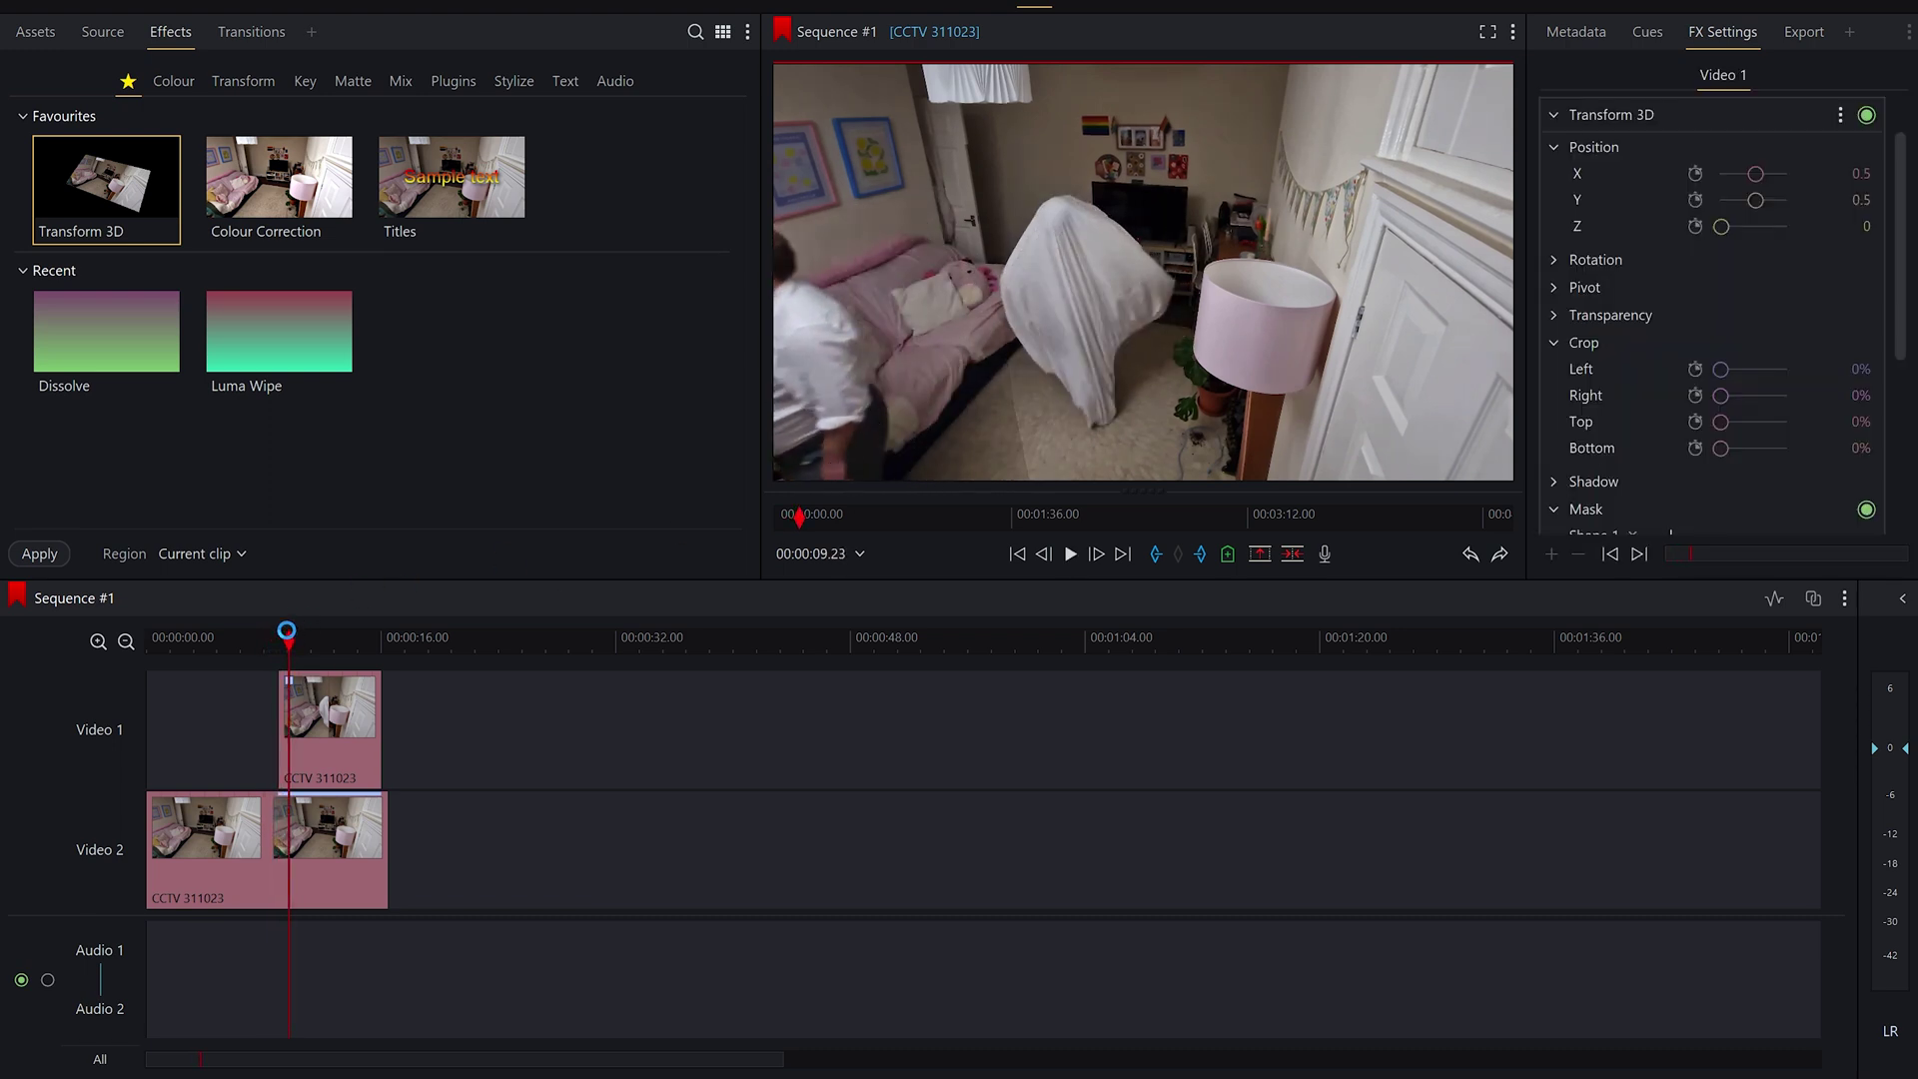
- Step back to 00:00:09.16 and add a new point to the mask outline
{"action": "left_click", "coordinate": [287, 634]}
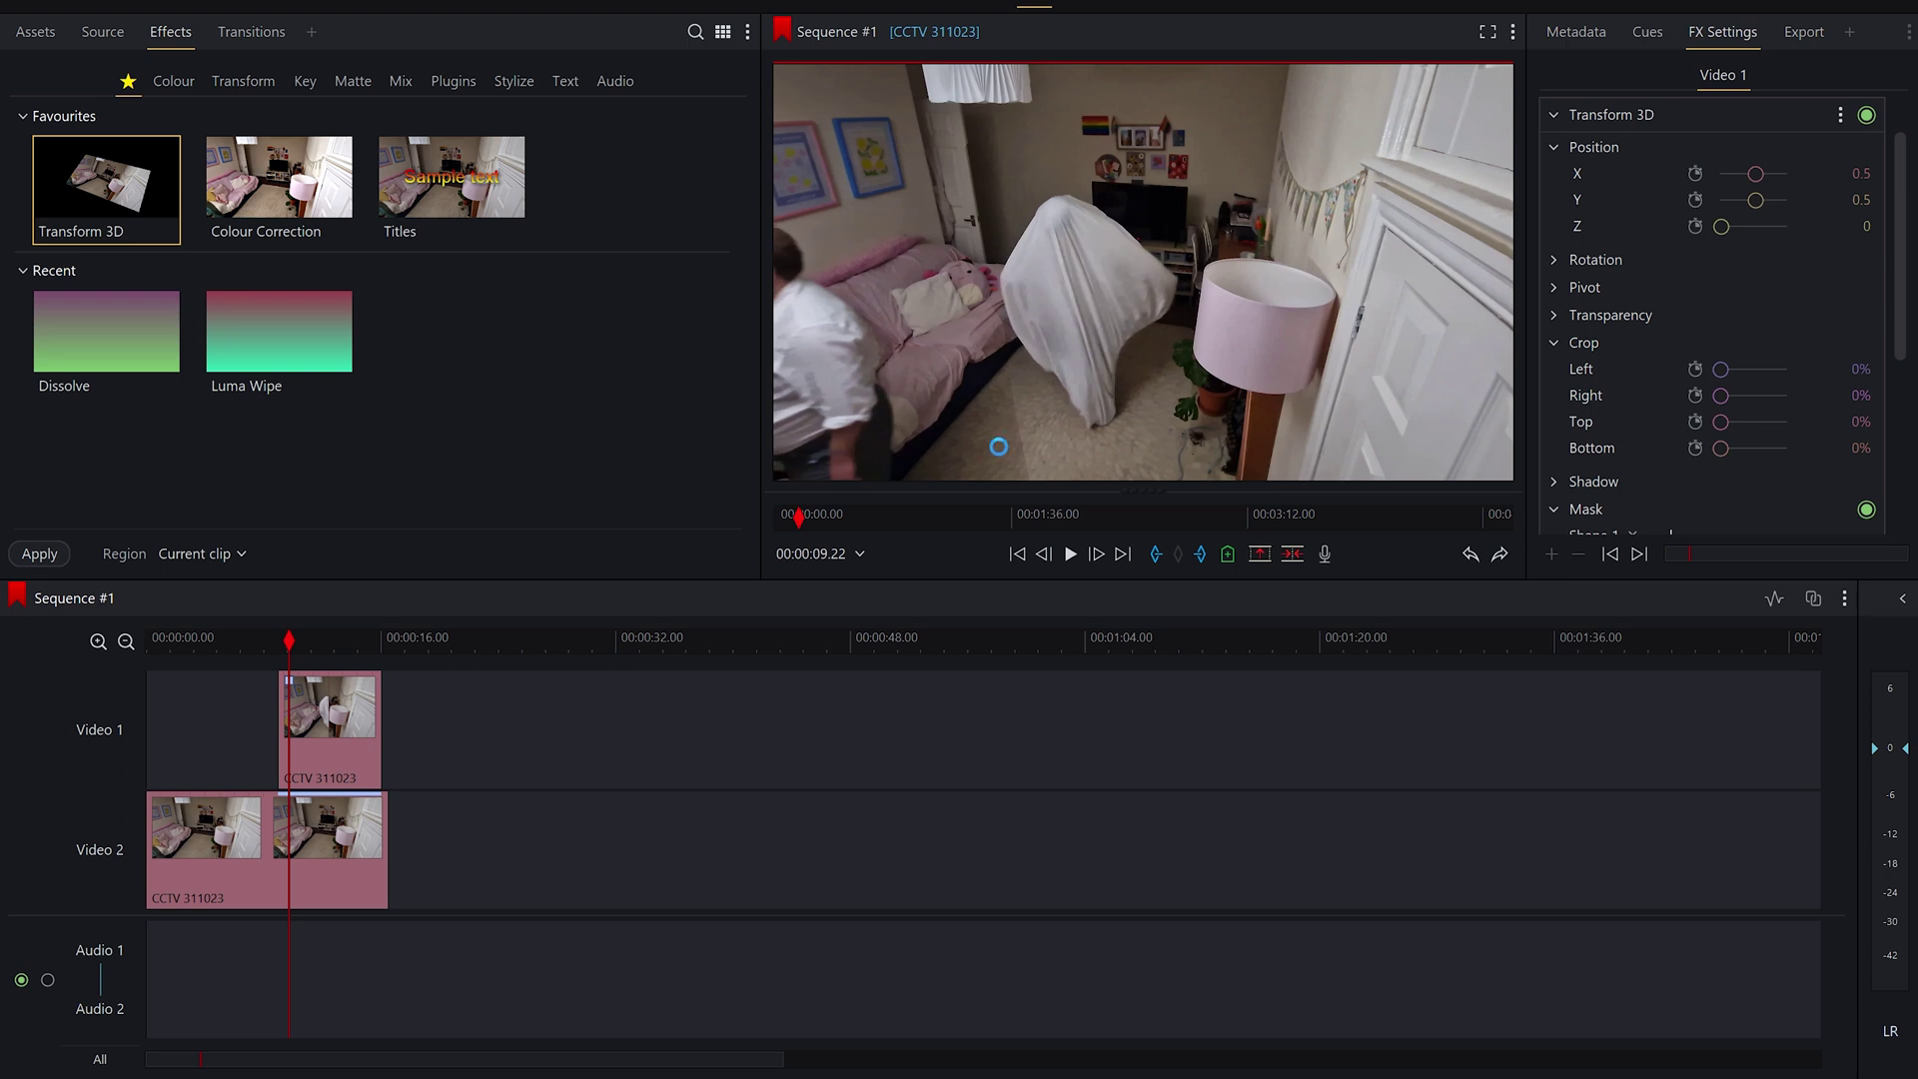
{"action": "key", "text": "Left"}
{"action": "key", "text": "Left"}
{"action": "key", "text": "Left"}
{"action": "key", "text": "Left"}
{"action": "key", "text": "Left"}
{"action": "key", "text": "Left"}
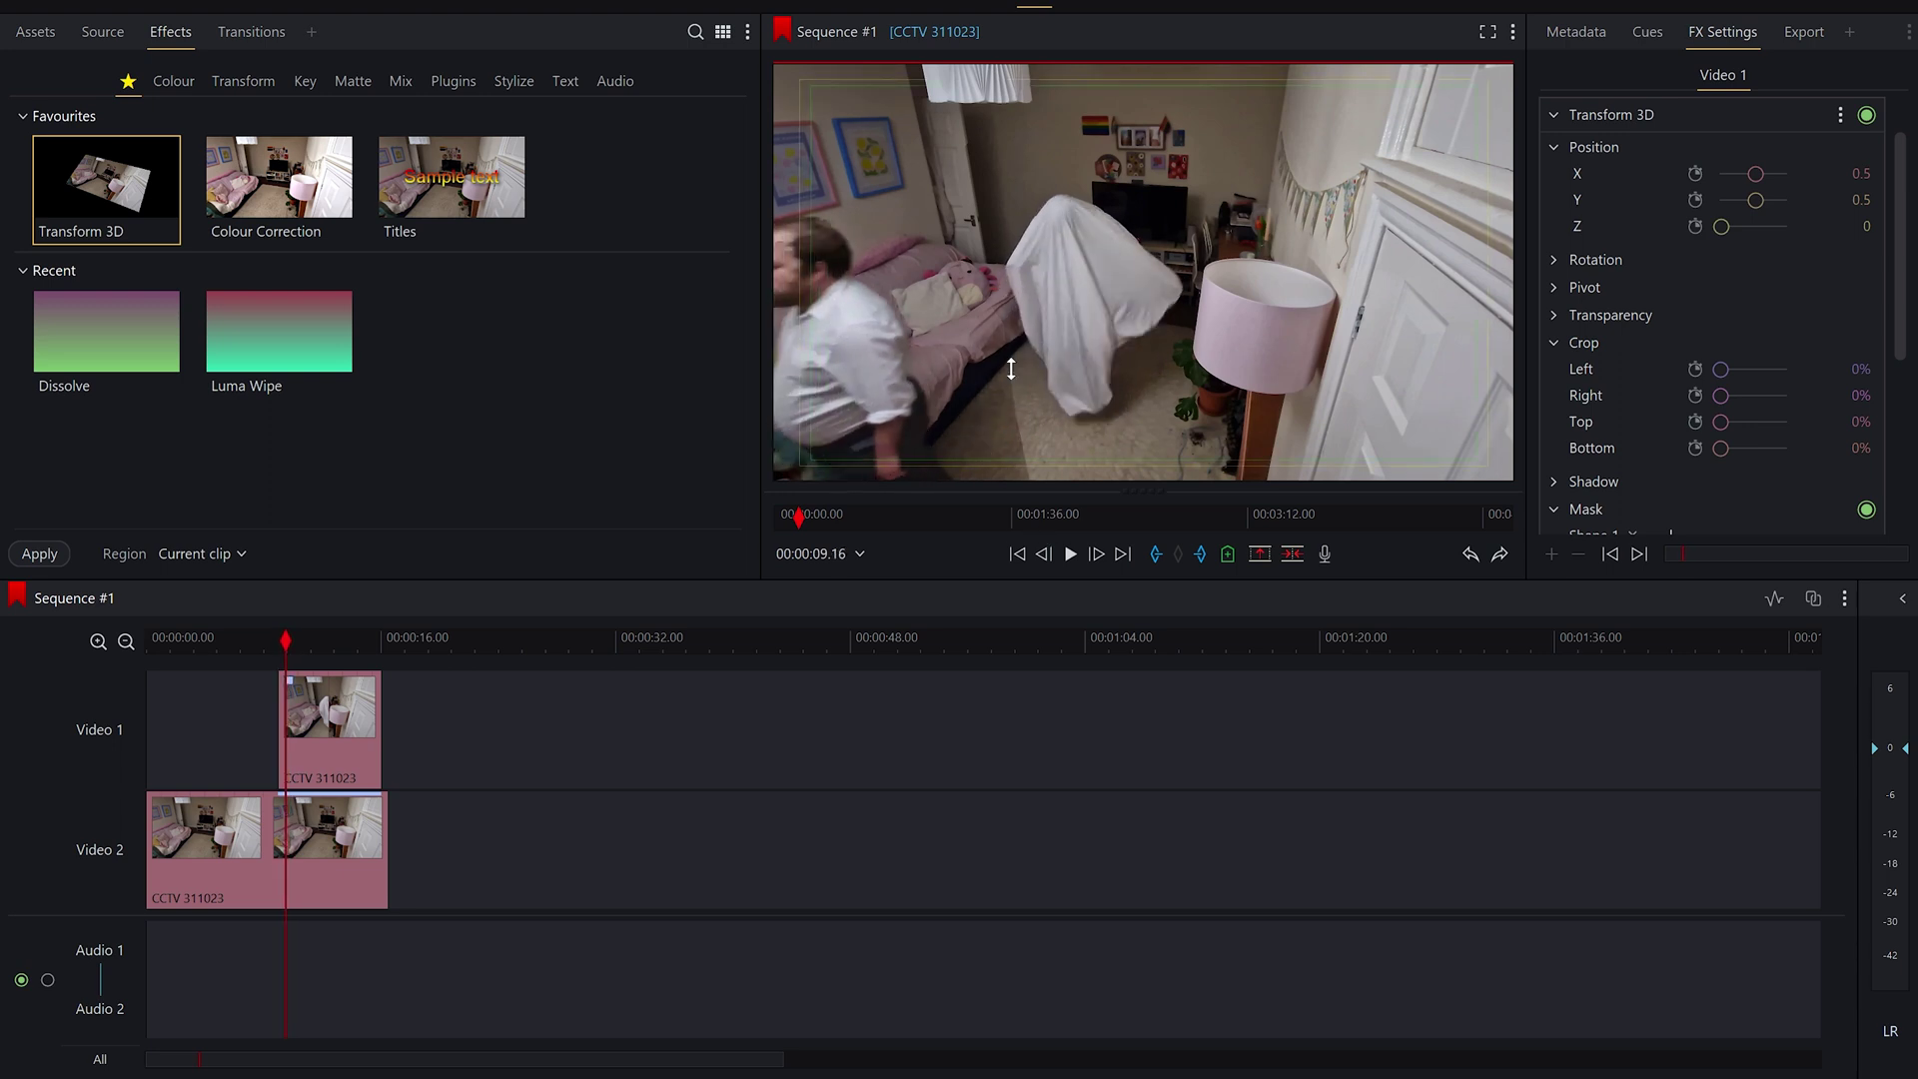
{"action": "left_click", "coordinate": [1014, 407]}
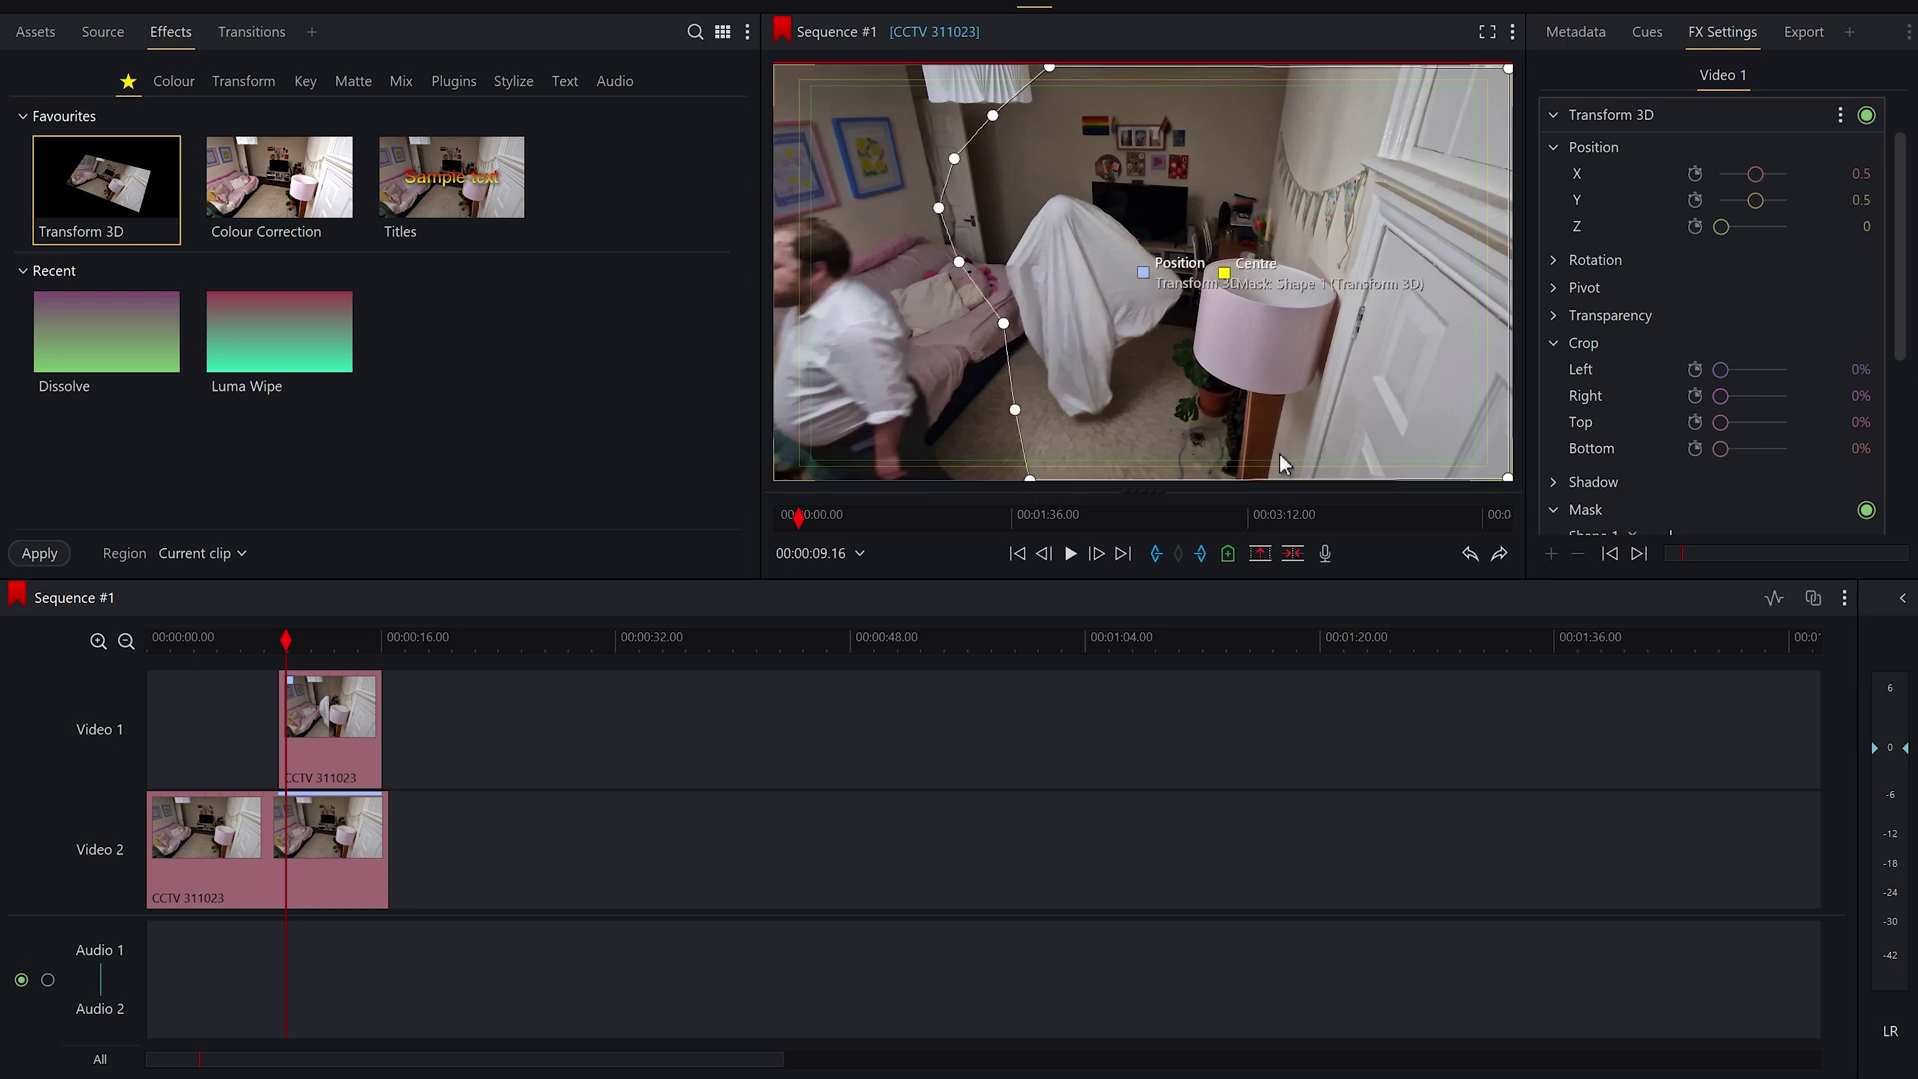
{"action": "left_click_drag", "start_coordinate": [1903, 236], "coordinate": [1887, 424]}
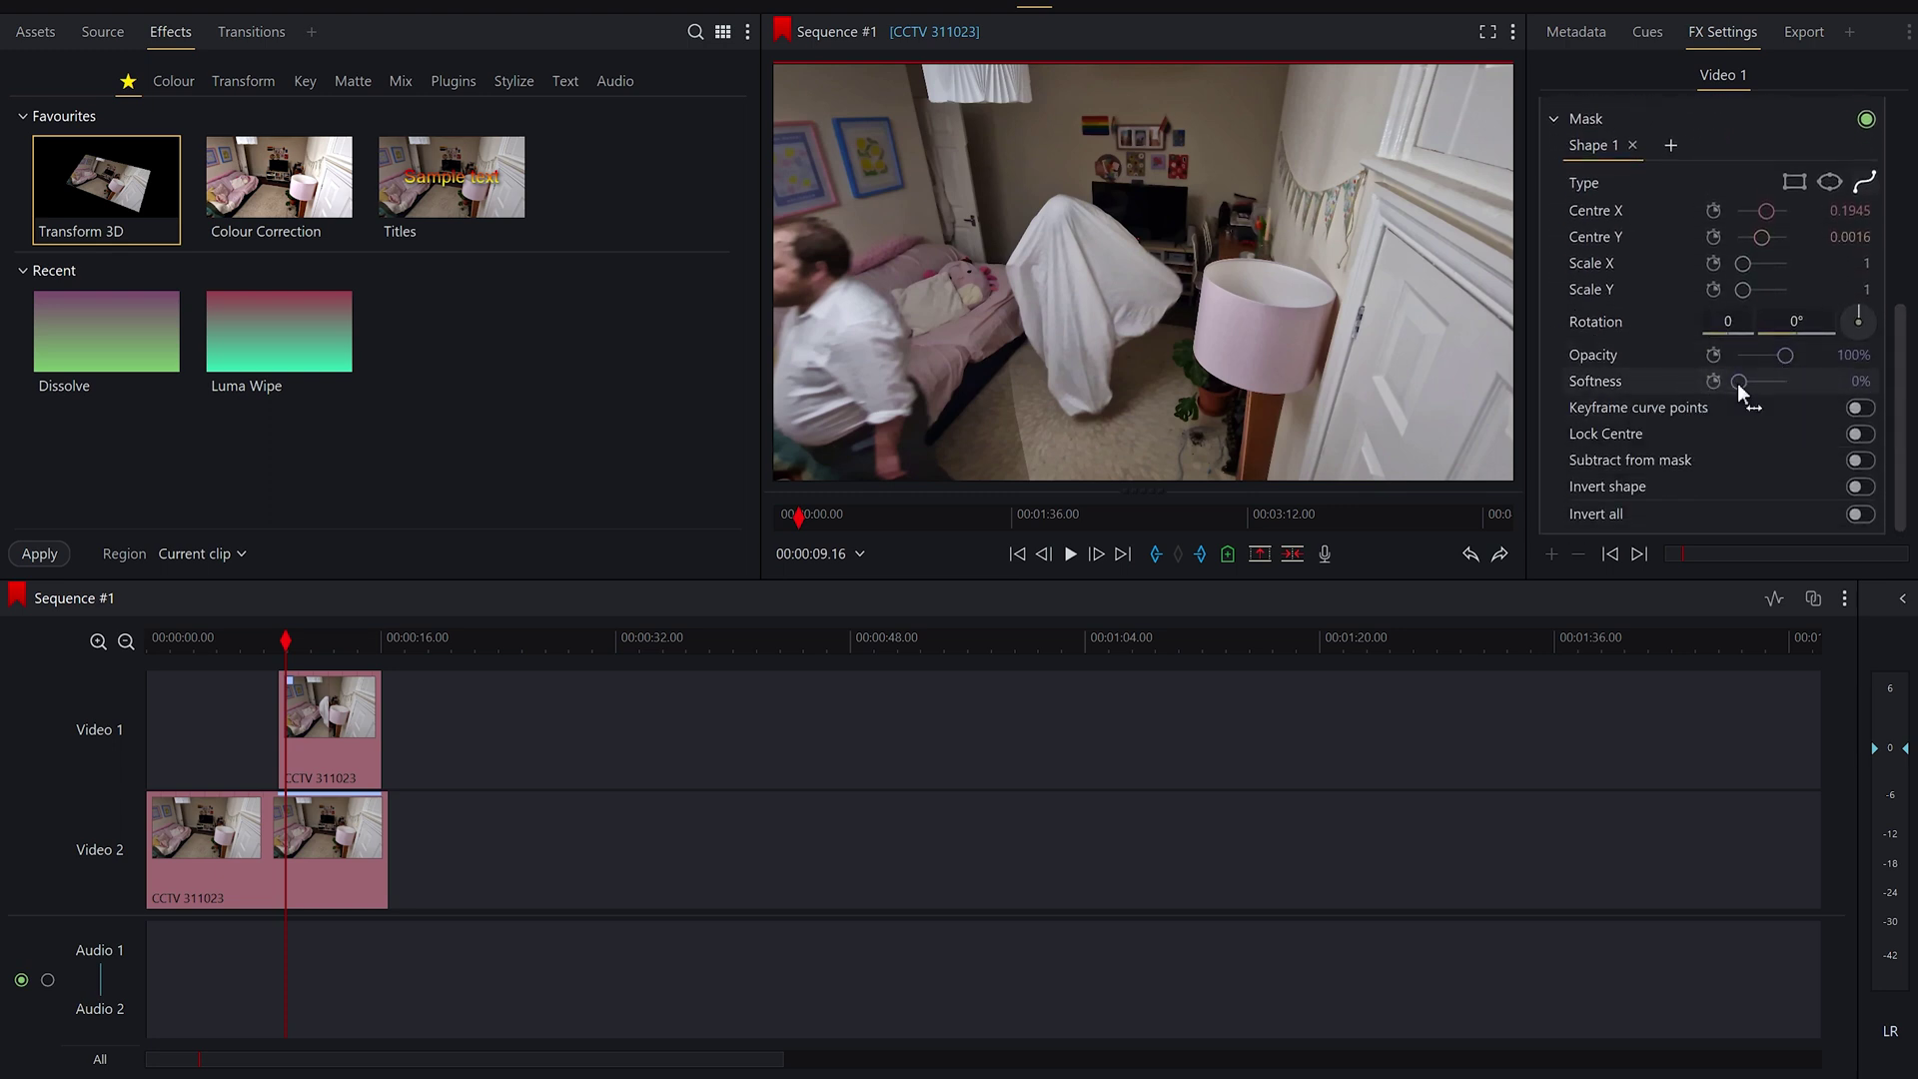
- Set the mask Softness to about 18.8% and check the softened edge at 00:00:14.10
{"action": "mouse_move", "coordinate": [1739, 382]}
{"action": "left_mouse_down"}
{"action": "mouse_move", "coordinate": [1786, 385]}
{"action": "mouse_move", "coordinate": [1739, 382]}
{"action": "left_mouse_up"}
{"action": "left_click_drag", "start_coordinate": [1744, 381], "coordinate": [1746, 382]}
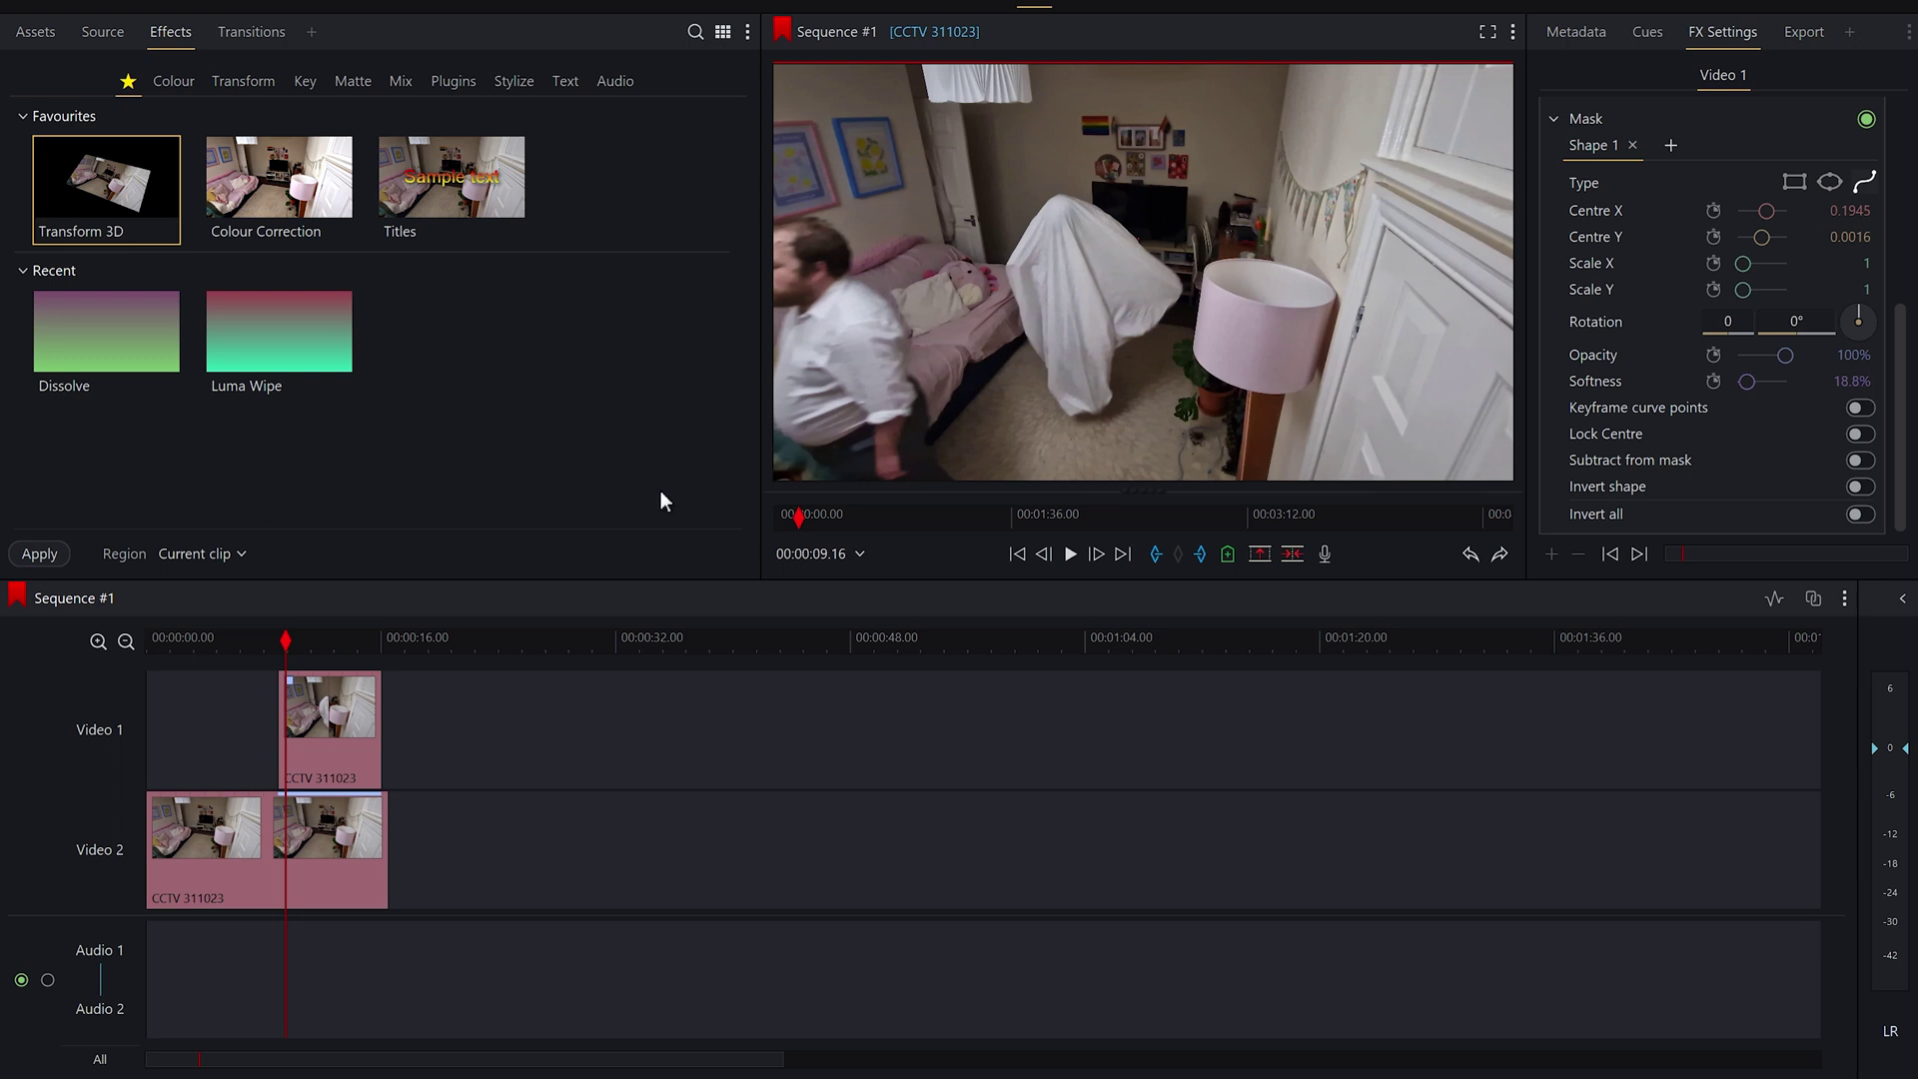
{"action": "mouse_move", "coordinate": [1009, 458]}
{"action": "left_click_drag", "start_coordinate": [291, 641], "coordinate": [357, 641]}
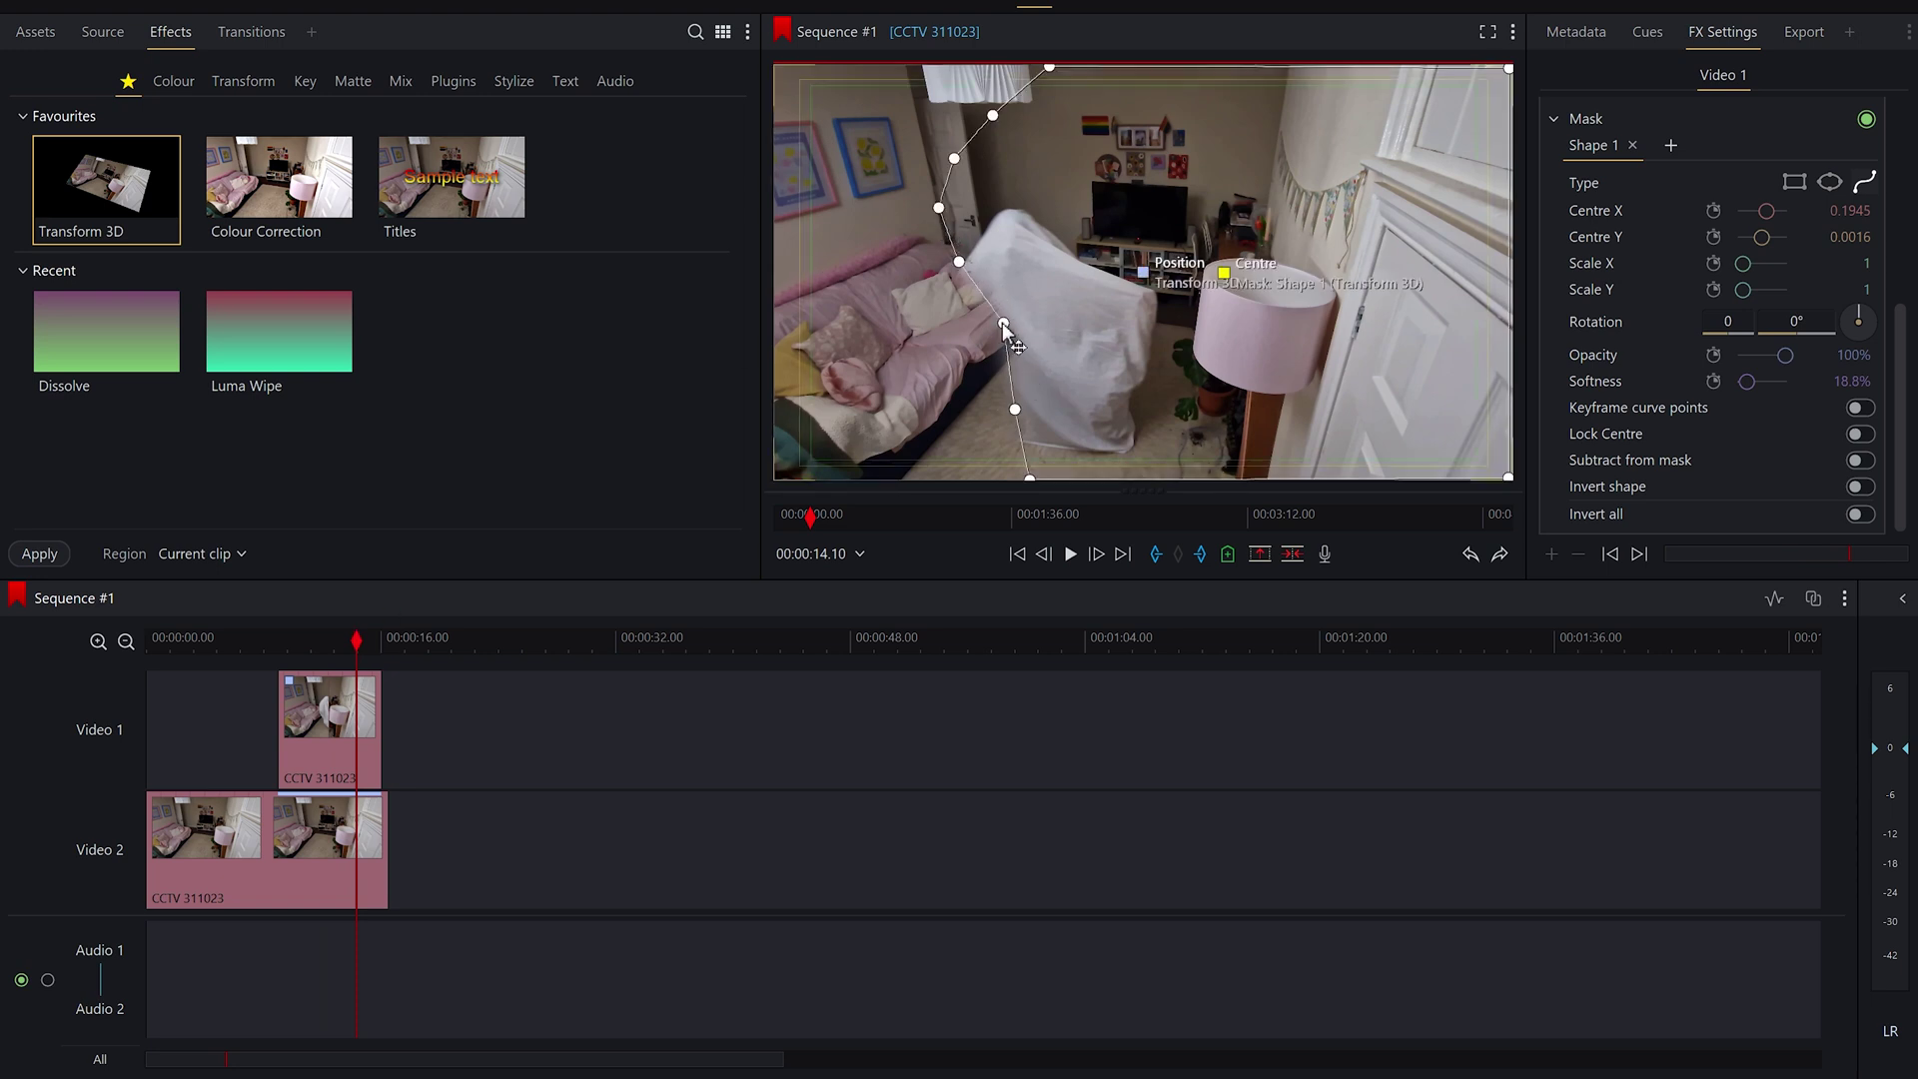
- Pull the mask points left so the outline clears the sheet ghost
{"action": "left_click_drag", "start_coordinate": [1005, 329], "coordinate": [949, 347]}
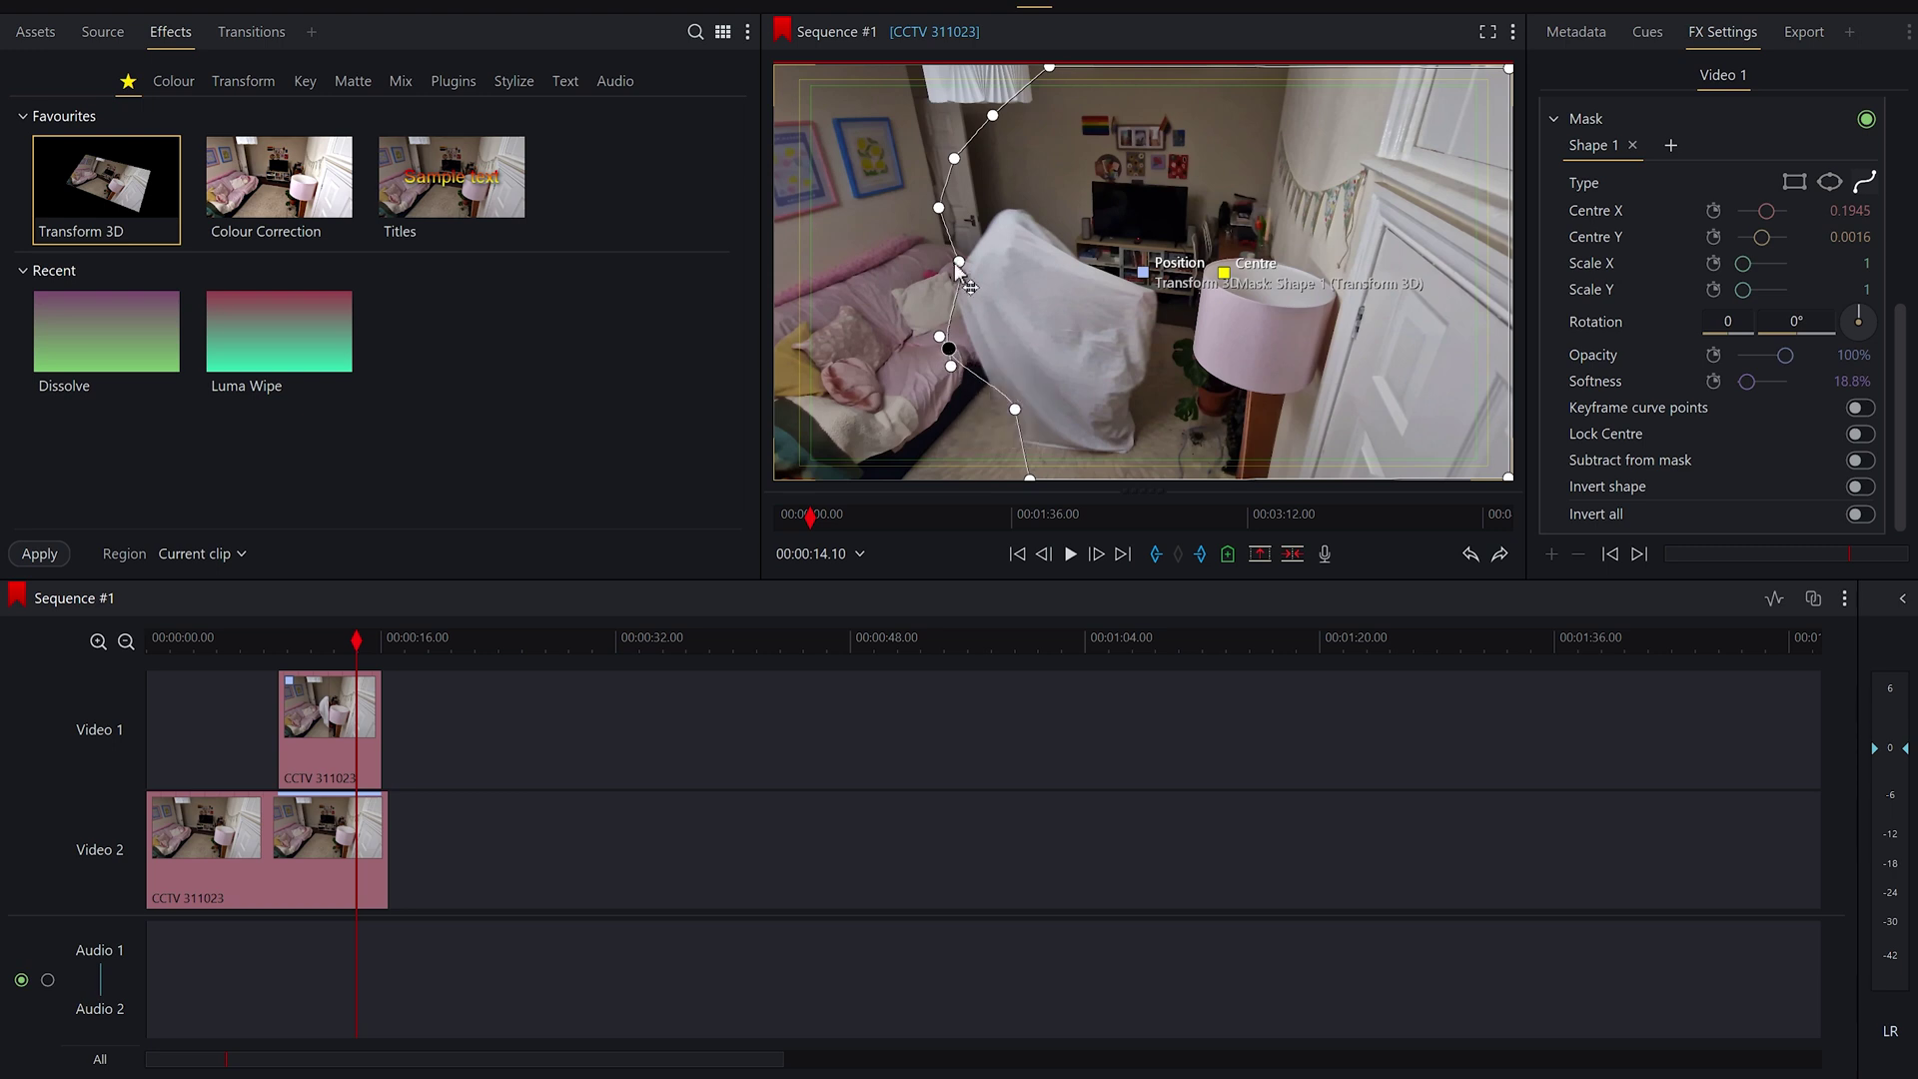
{"action": "left_click_drag", "start_coordinate": [957, 263], "coordinate": [929, 260]}
{"action": "left_click_drag", "start_coordinate": [1014, 408], "coordinate": [1007, 404]}
{"action": "left_click", "coordinate": [254, 639]}
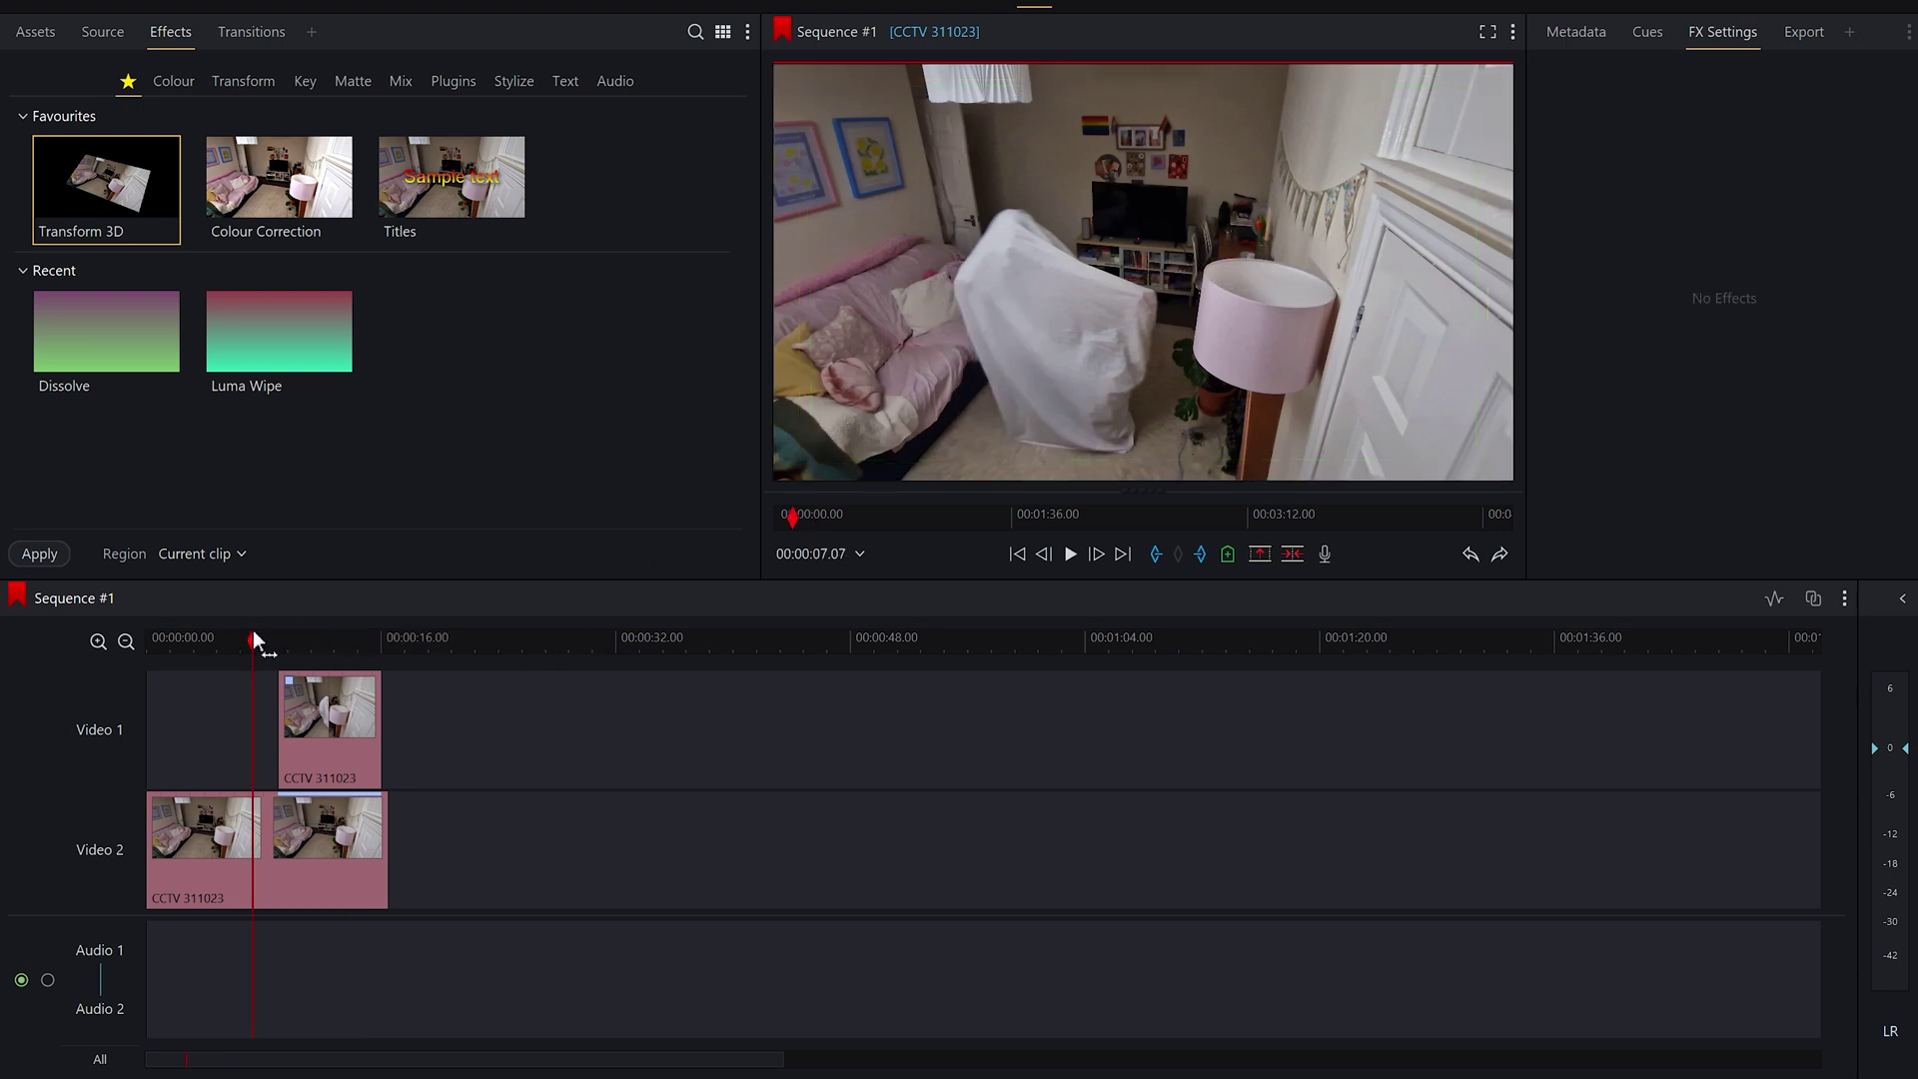
{"action": "left_click_drag", "start_coordinate": [253, 629], "coordinate": [278, 620]}
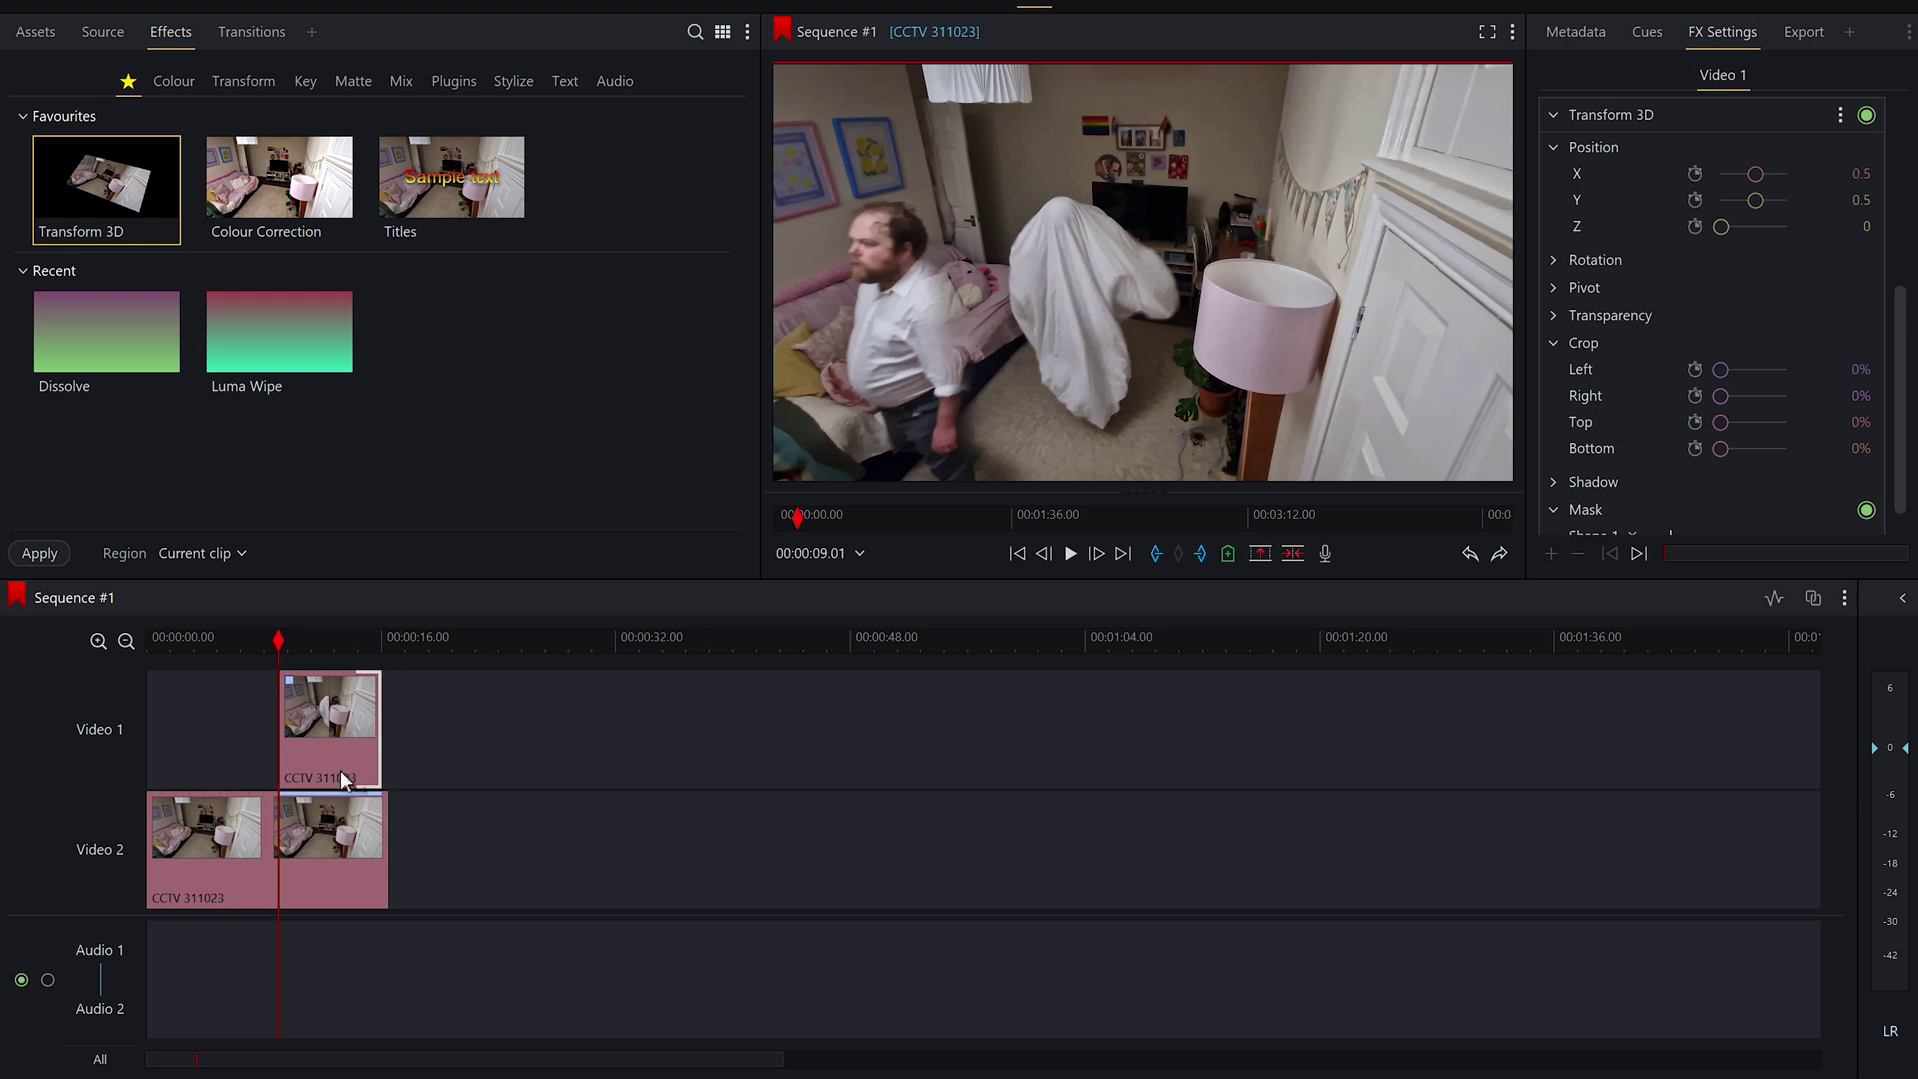
- Zoom the timeline, slide the overlay clip slightly later, and play from about 10.23 seconds
{"action": "left_click_drag", "start_coordinate": [779, 1062], "coordinate": [543, 1062]}
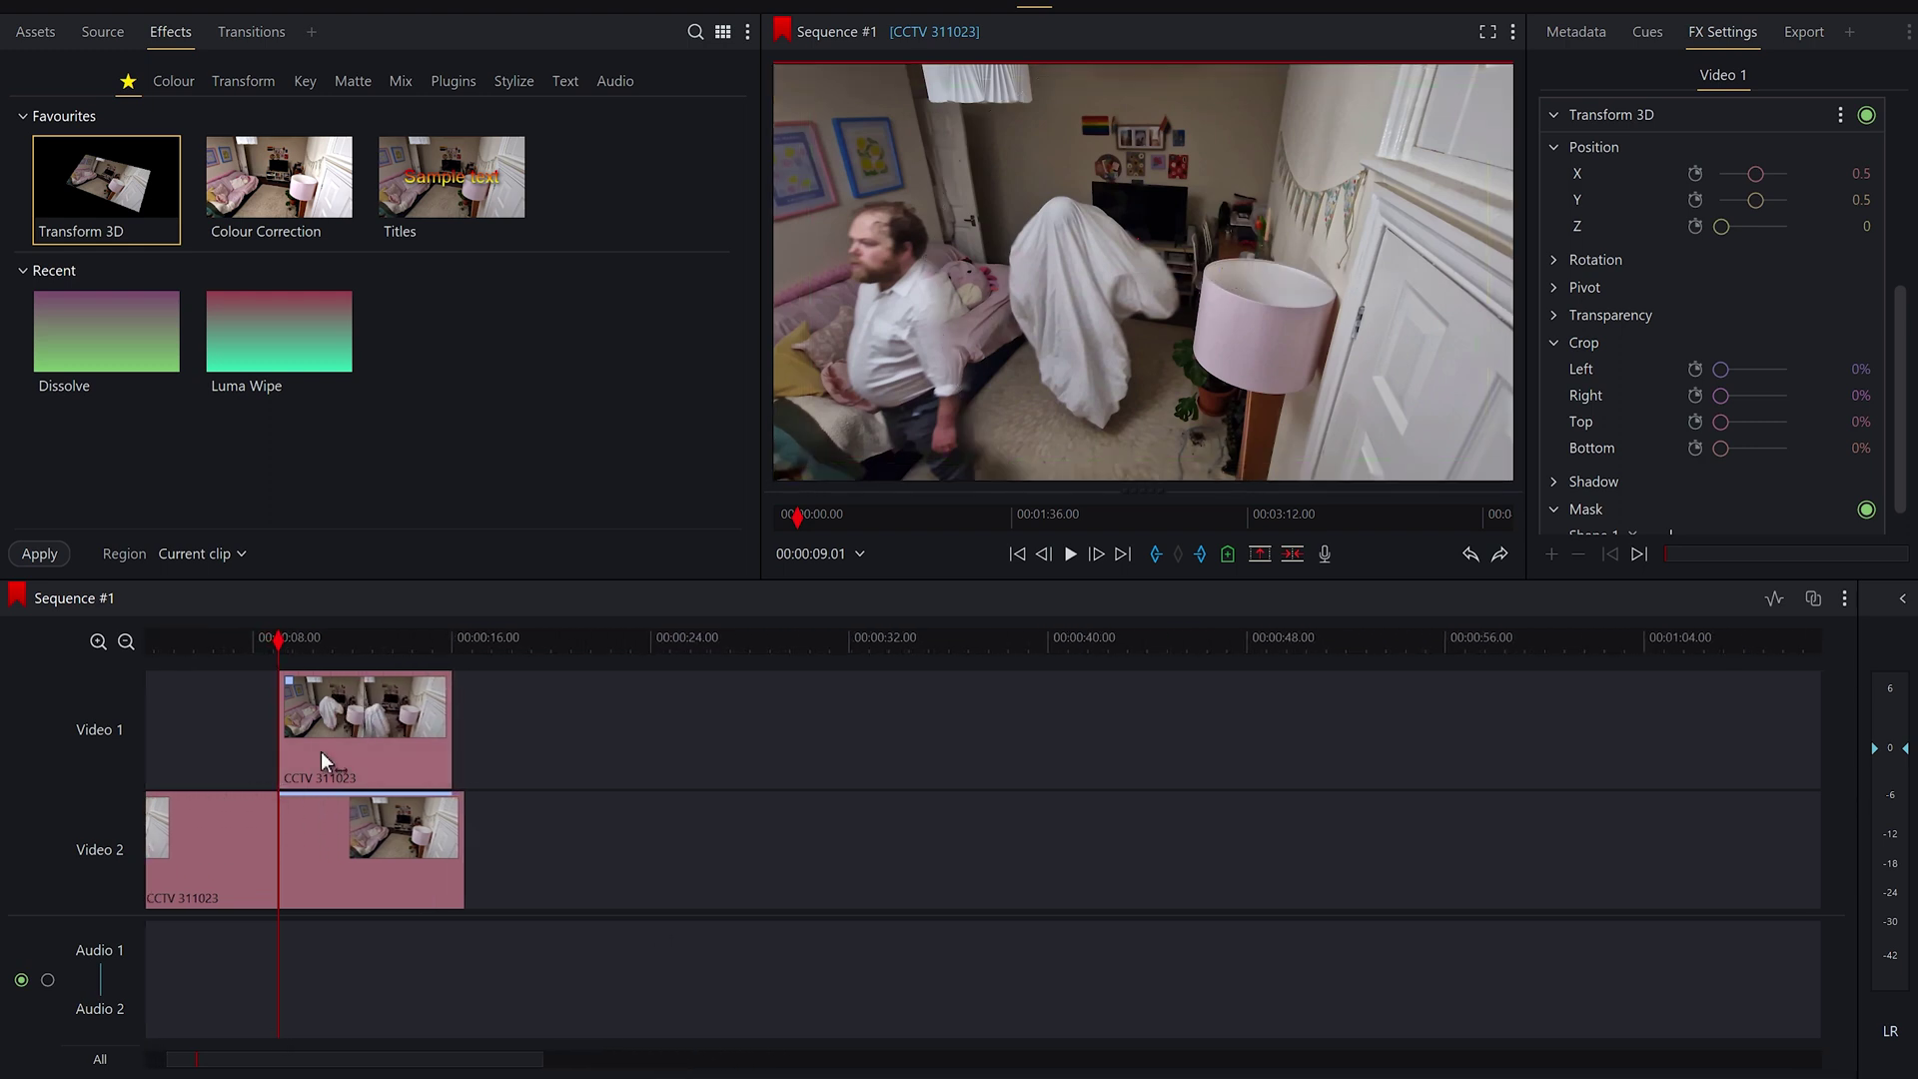
{"action": "left_click_drag", "start_coordinate": [322, 761], "coordinate": [333, 762]}
{"action": "left_click", "coordinate": [267, 639]}
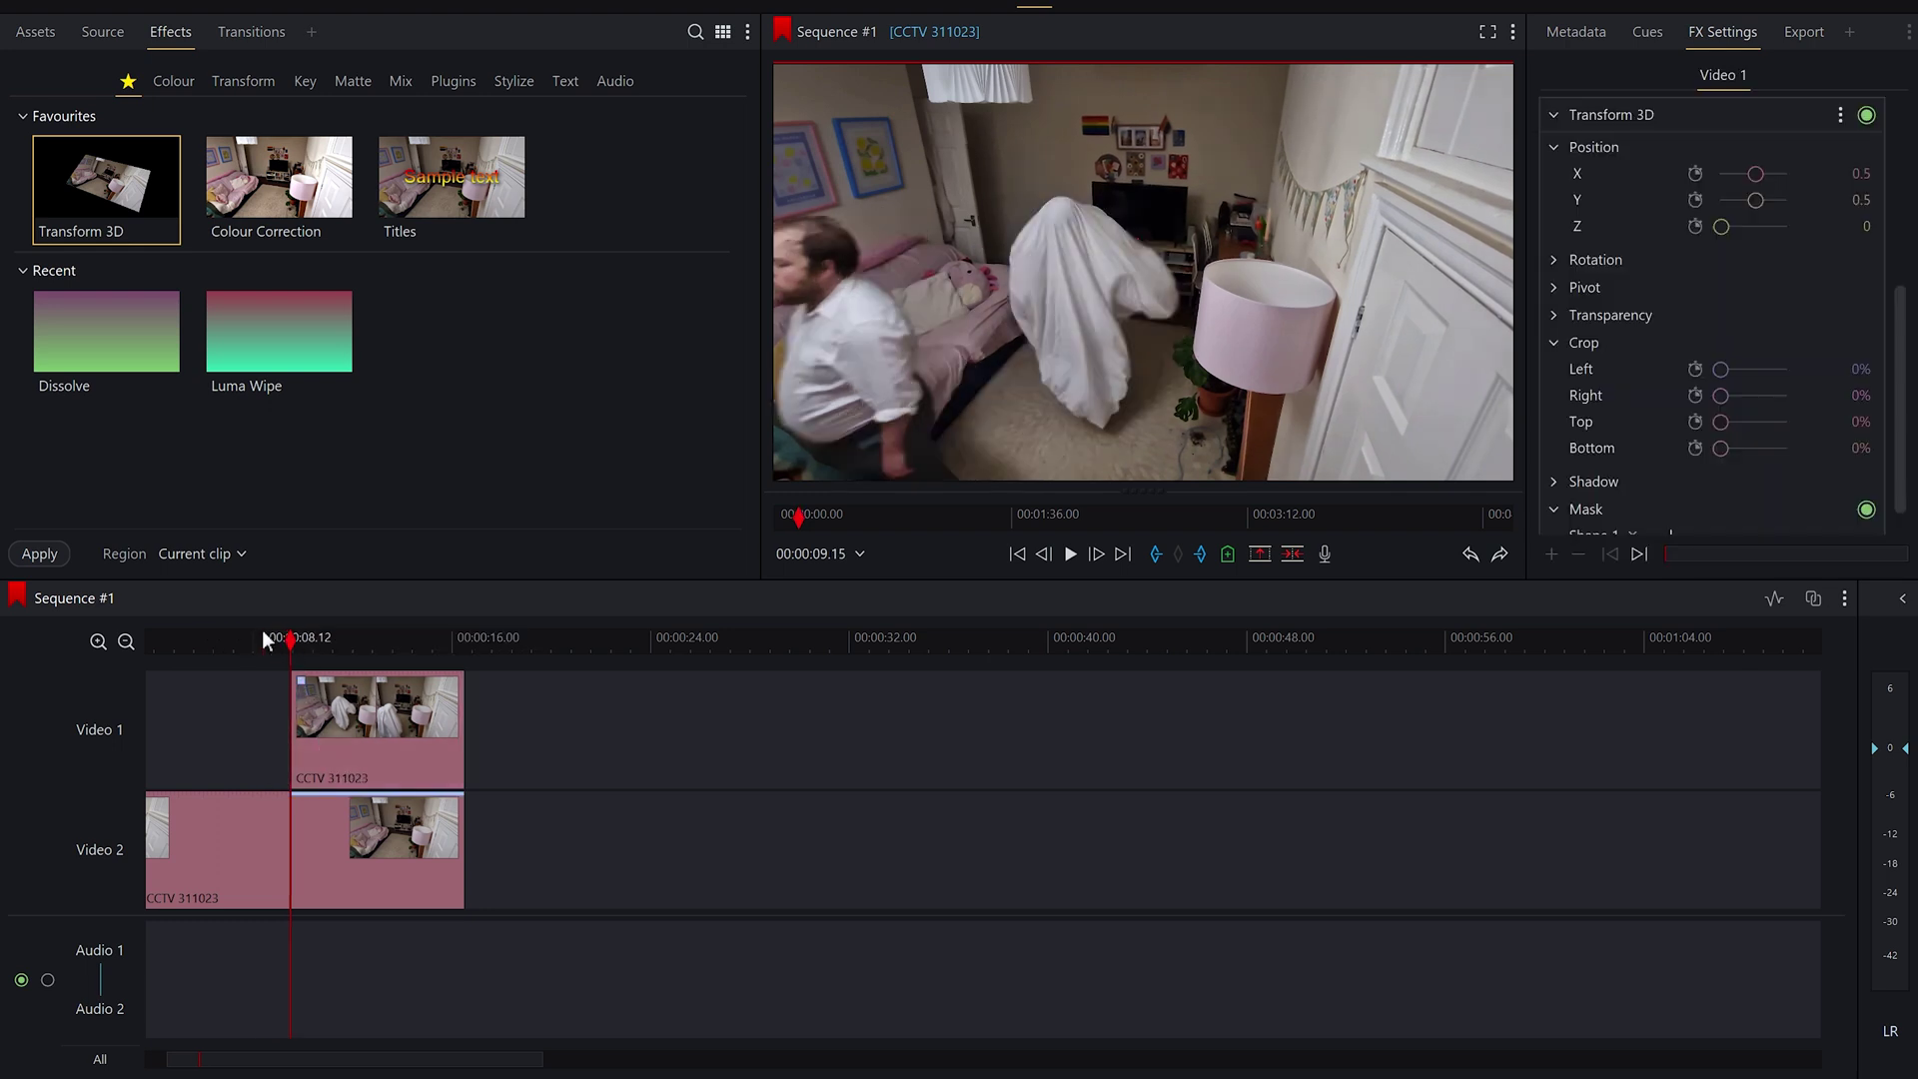
{"action": "left_click_drag", "start_coordinate": [267, 640], "coordinate": [295, 641]}
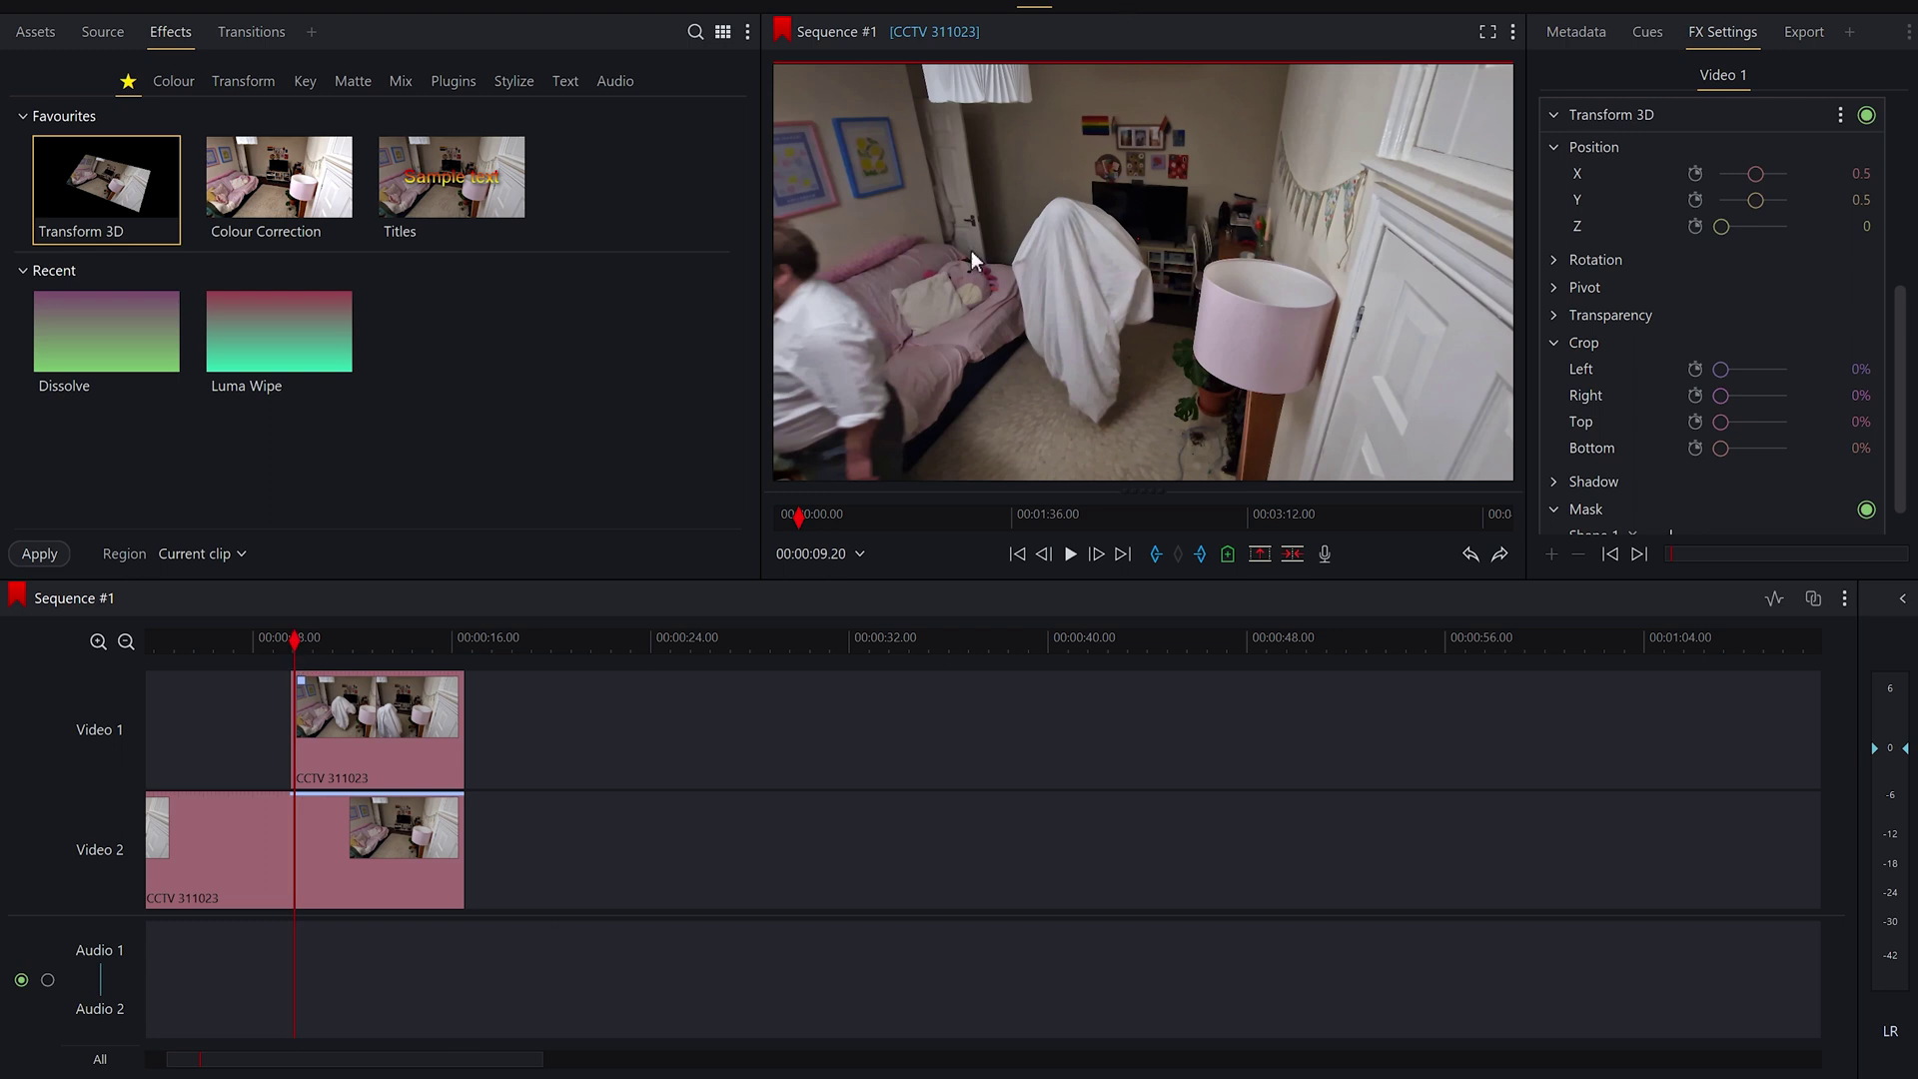
{"action": "mouse_move", "coordinate": [1035, 302]}
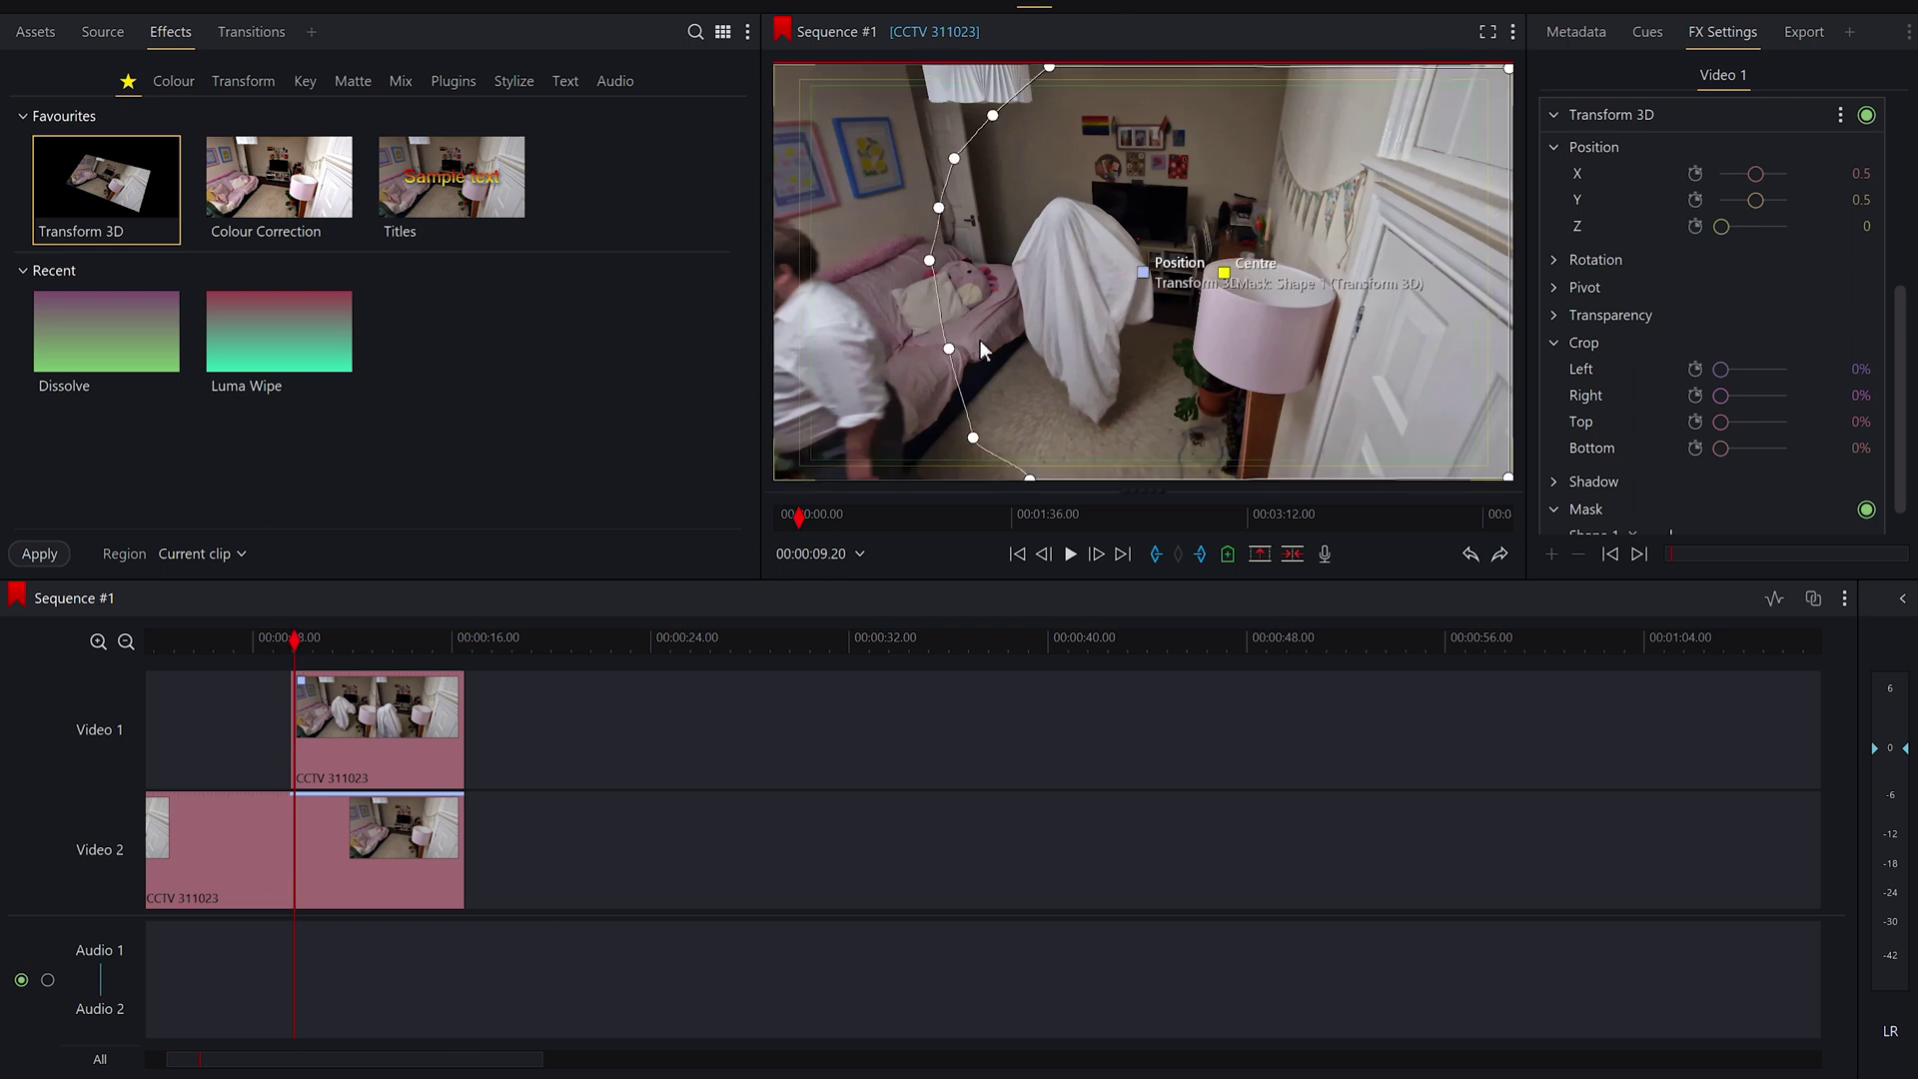
{"action": "left_click_drag", "start_coordinate": [297, 640], "coordinate": [321, 644]}
{"action": "key", "text": "space"}
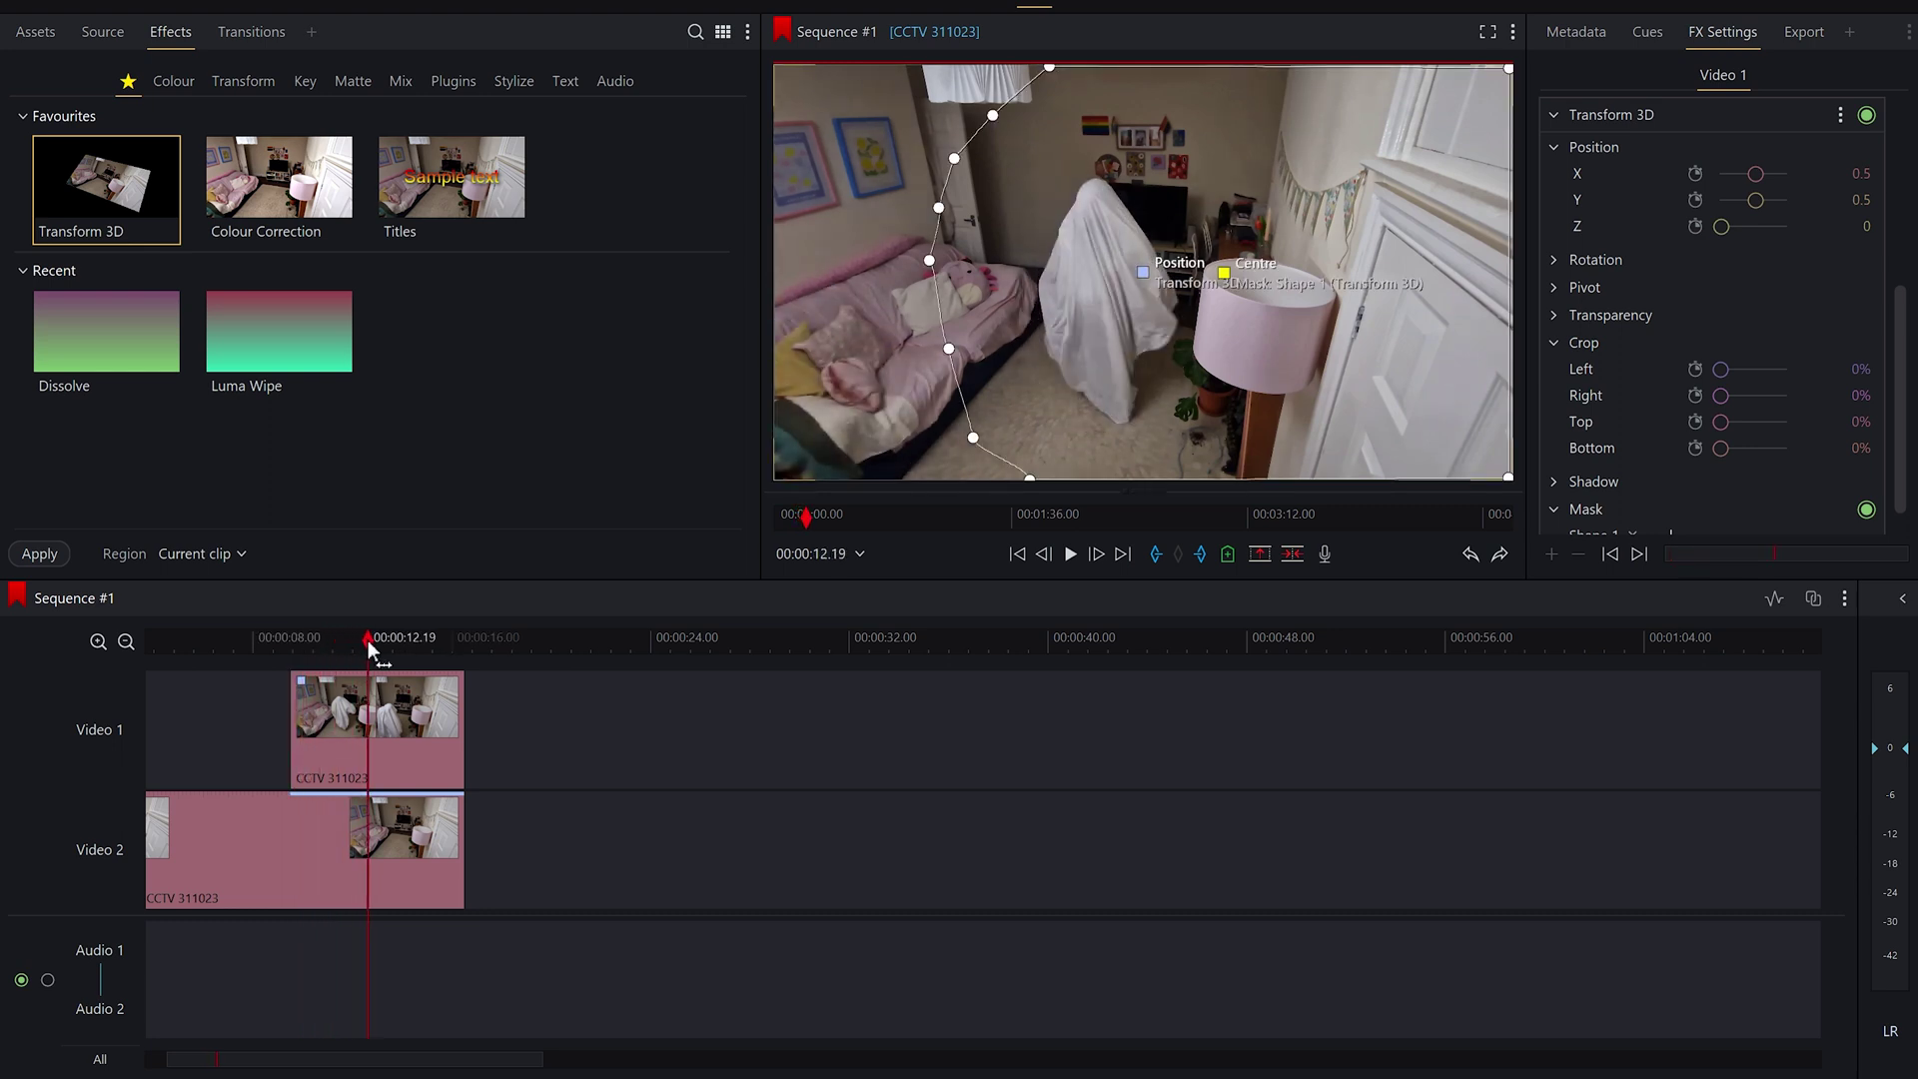
- Trim the overlay clip's start to about 00:00:11 and replay from 10 seconds
{"action": "mouse_move", "coordinate": [305, 707]}
{"action": "left_mouse_down"}
{"action": "mouse_move", "coordinate": [302, 735]}
{"action": "mouse_move", "coordinate": [342, 709]}
{"action": "left_mouse_up"}
{"action": "left_click", "coordinate": [311, 650]}
{"action": "key", "text": "space"}
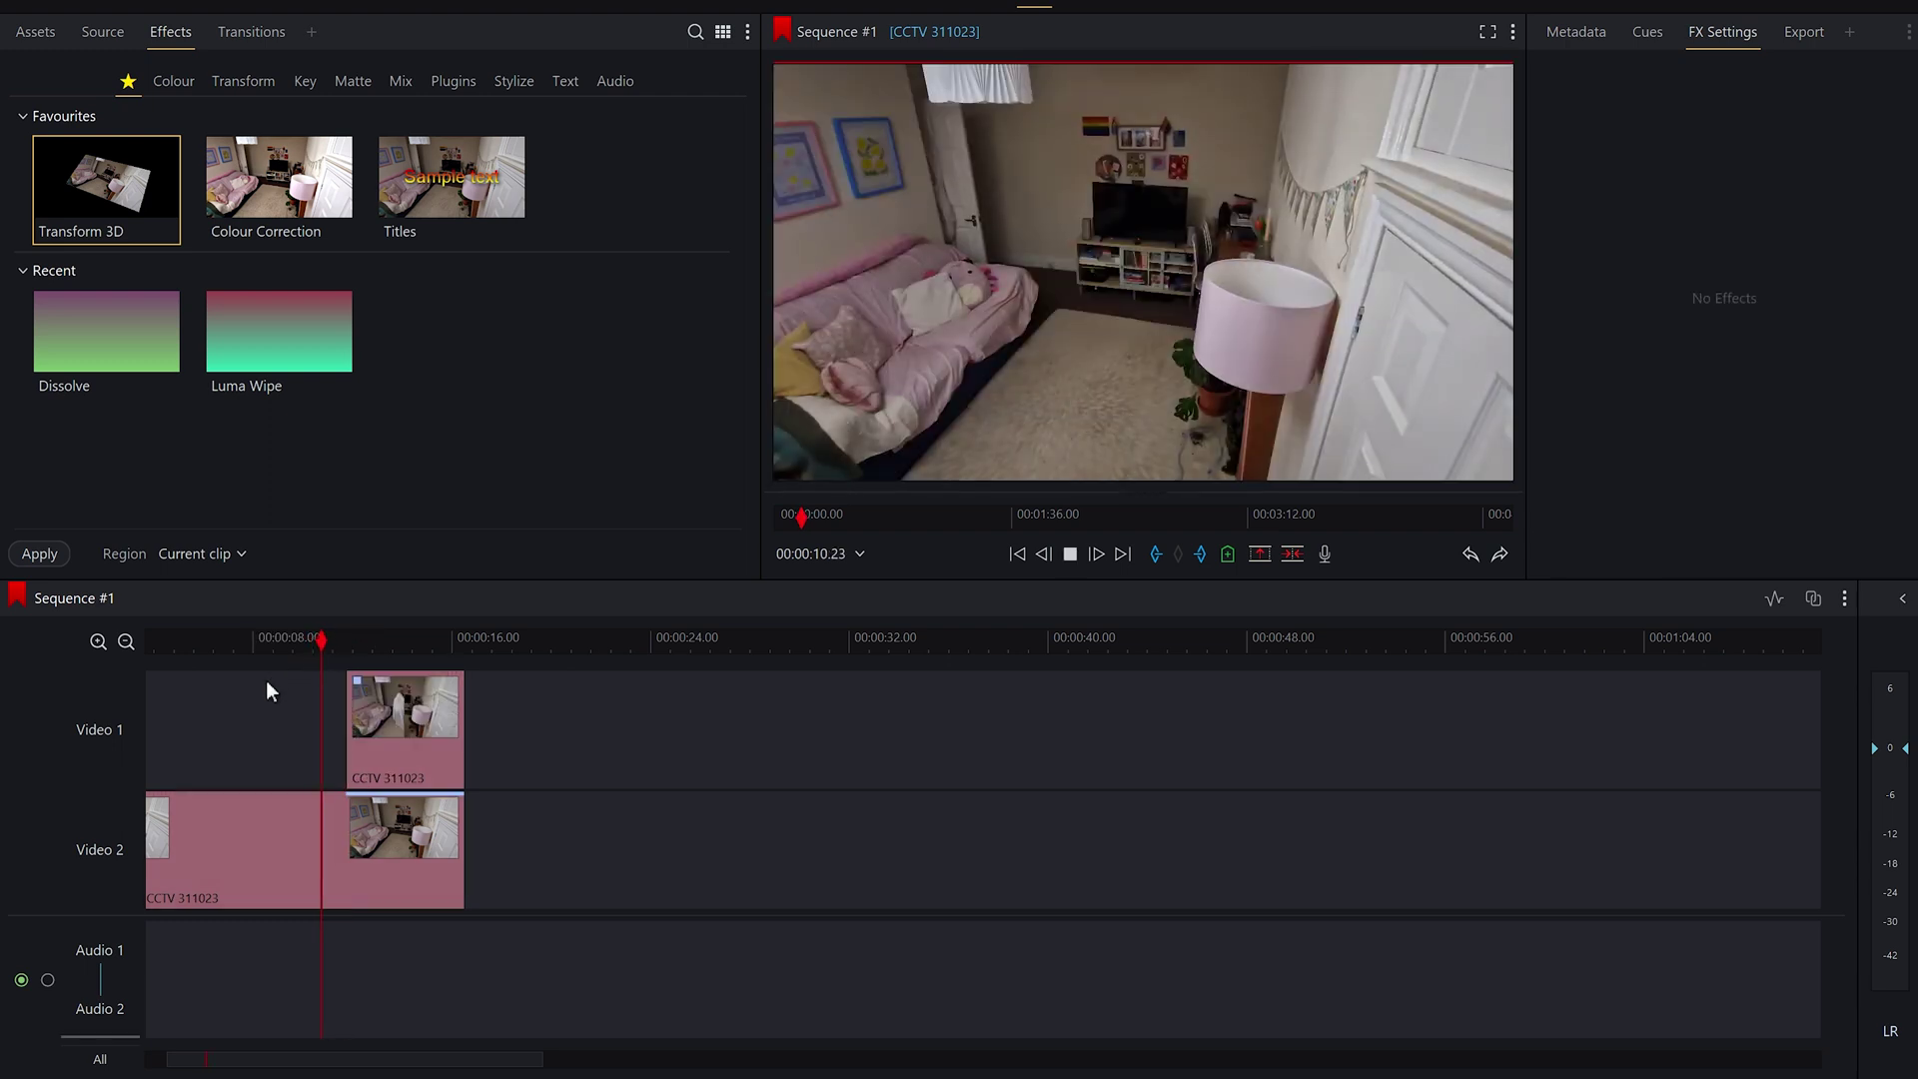
- Move the Video 1 overlay clip earlier so it begins around 00:00:09
{"action": "left_click", "coordinate": [385, 740]}
{"action": "key", "text": "space"}
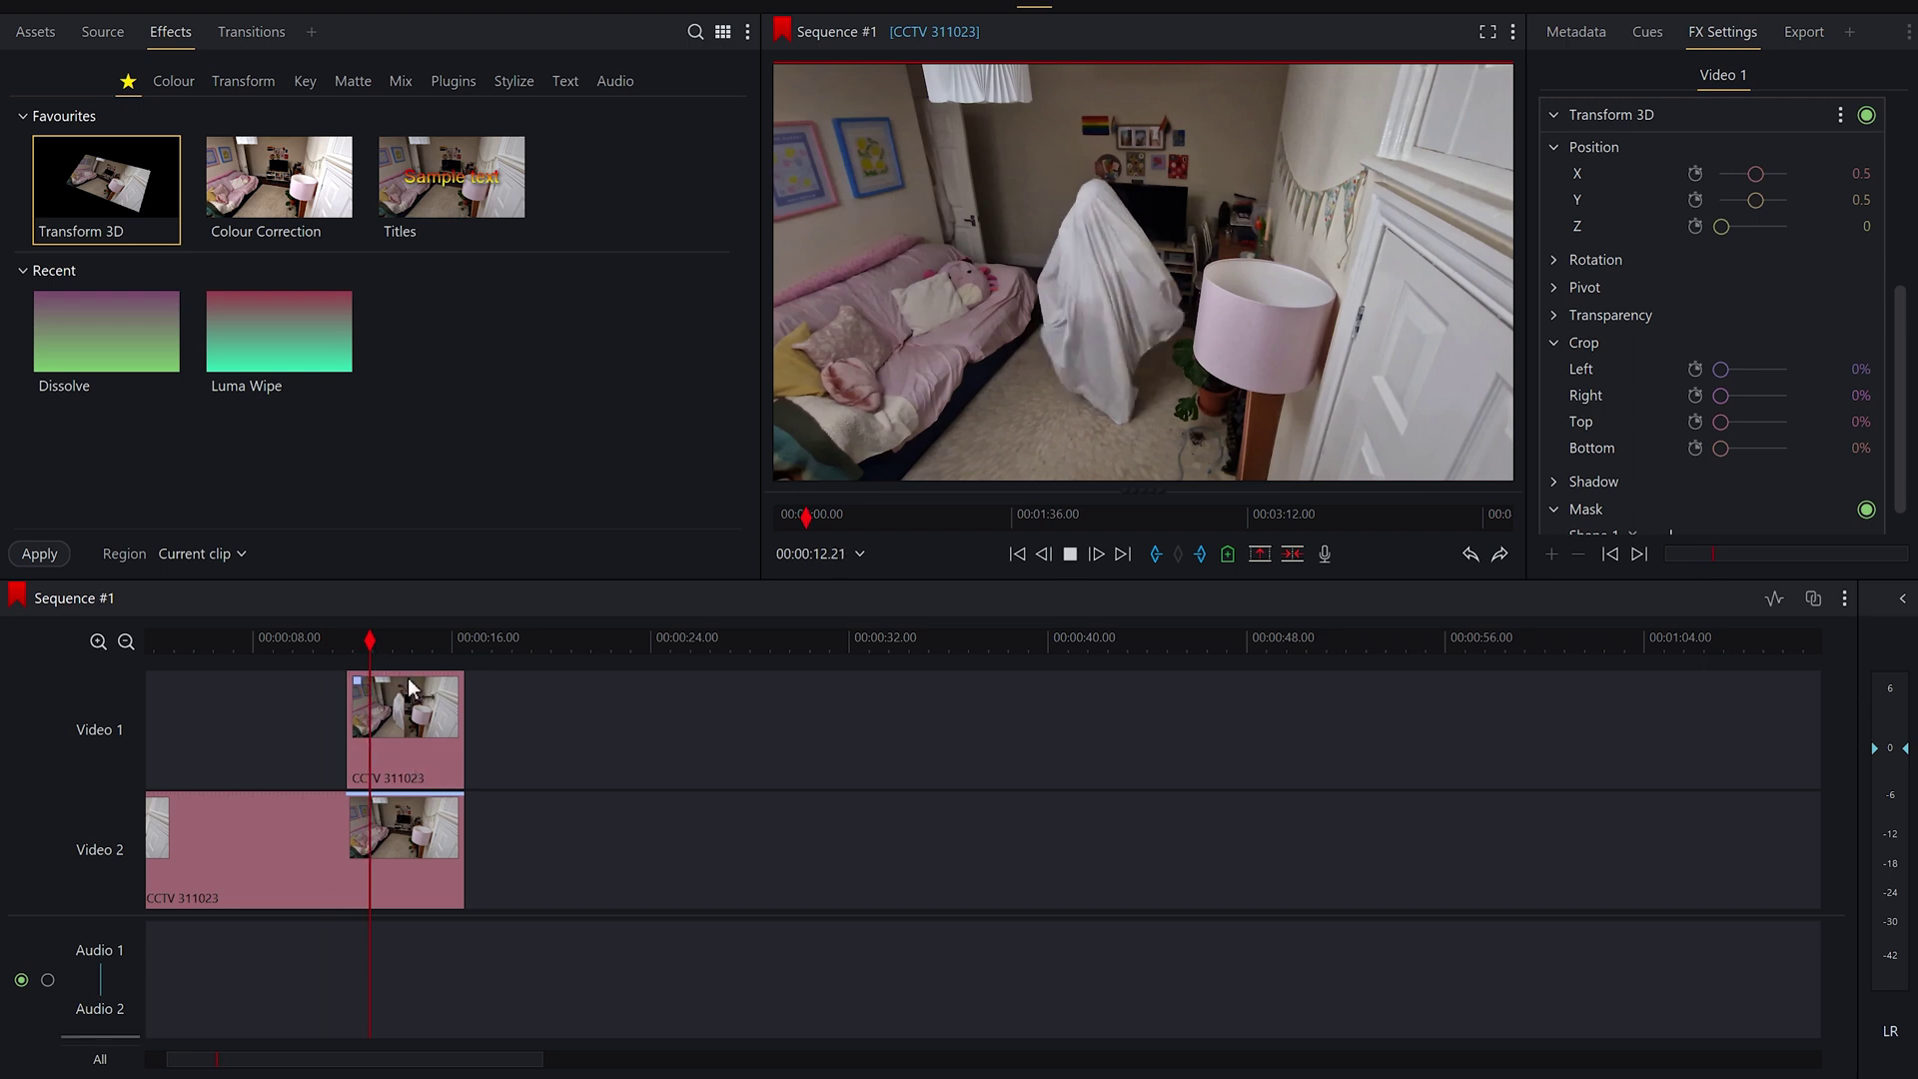
{"action": "left_click_drag", "start_coordinate": [425, 747], "coordinate": [389, 747]}
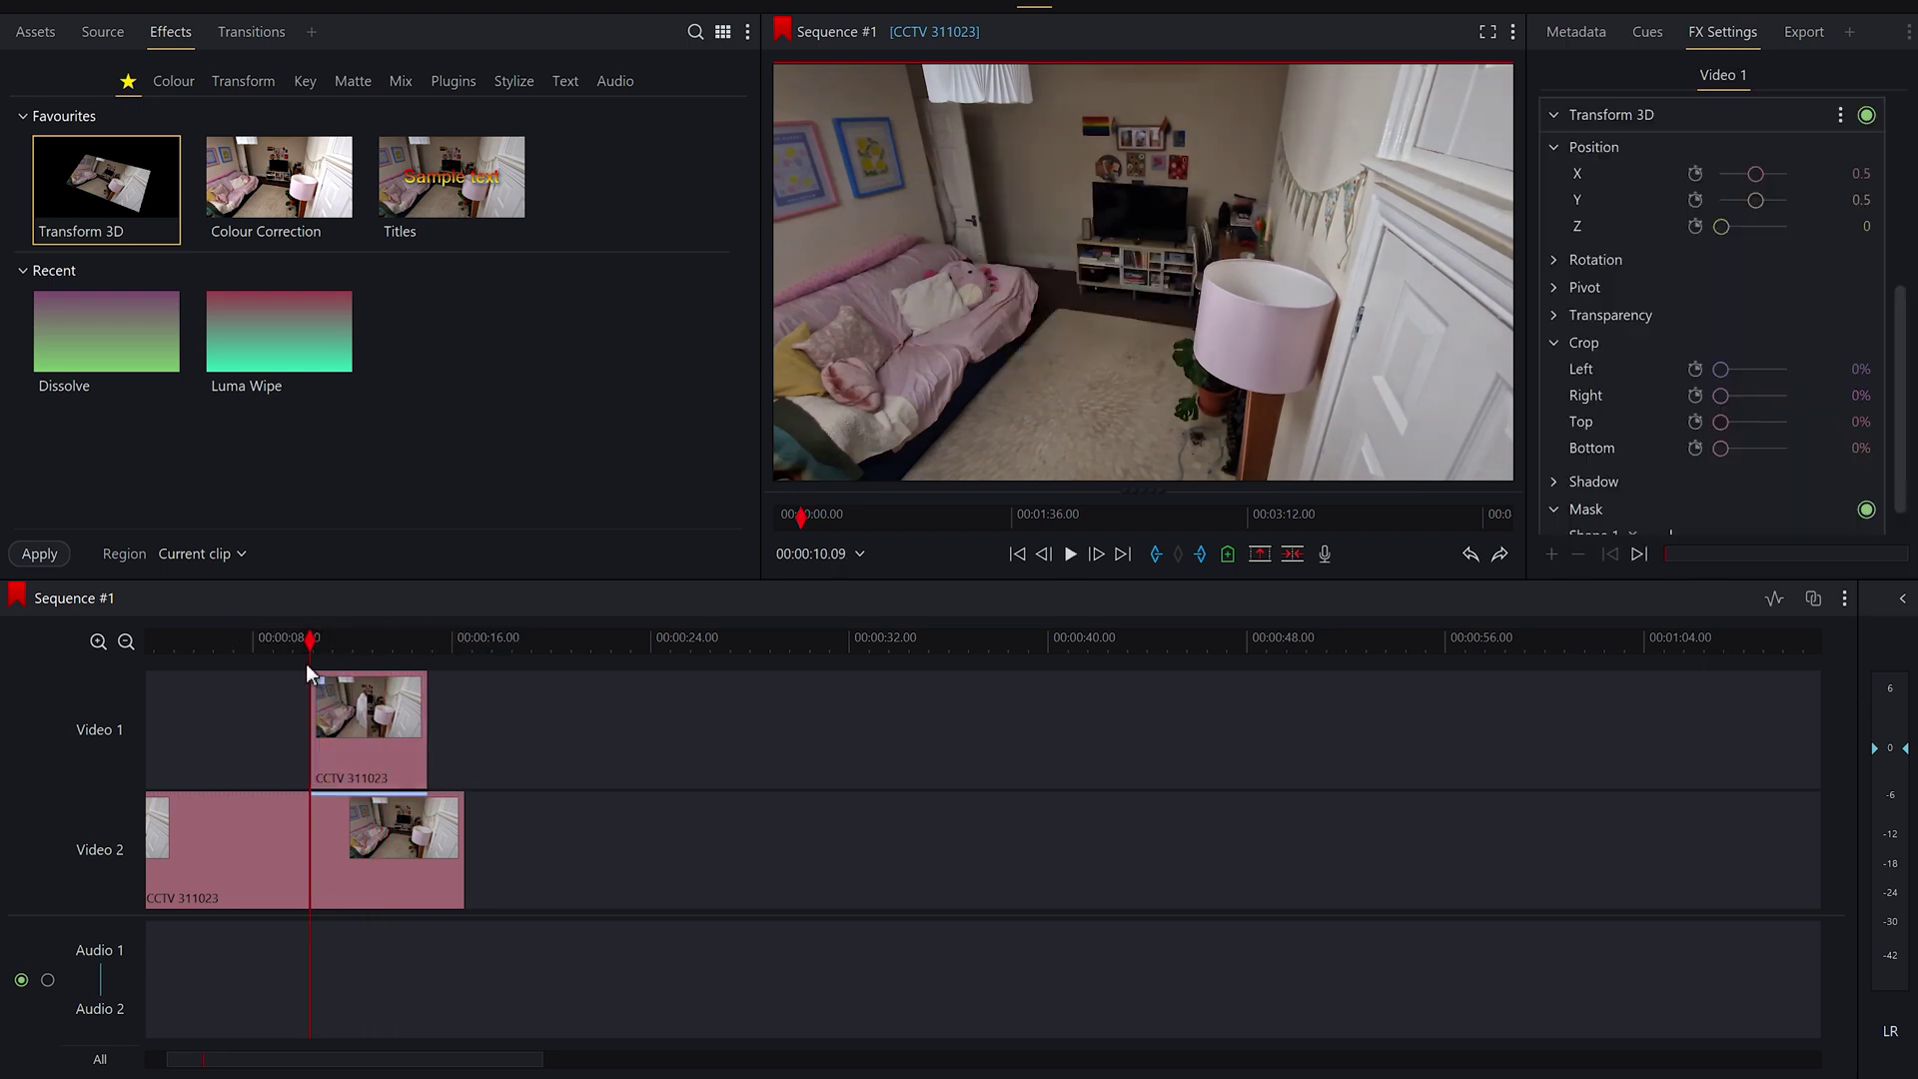
{"action": "left_click", "coordinate": [279, 642]}
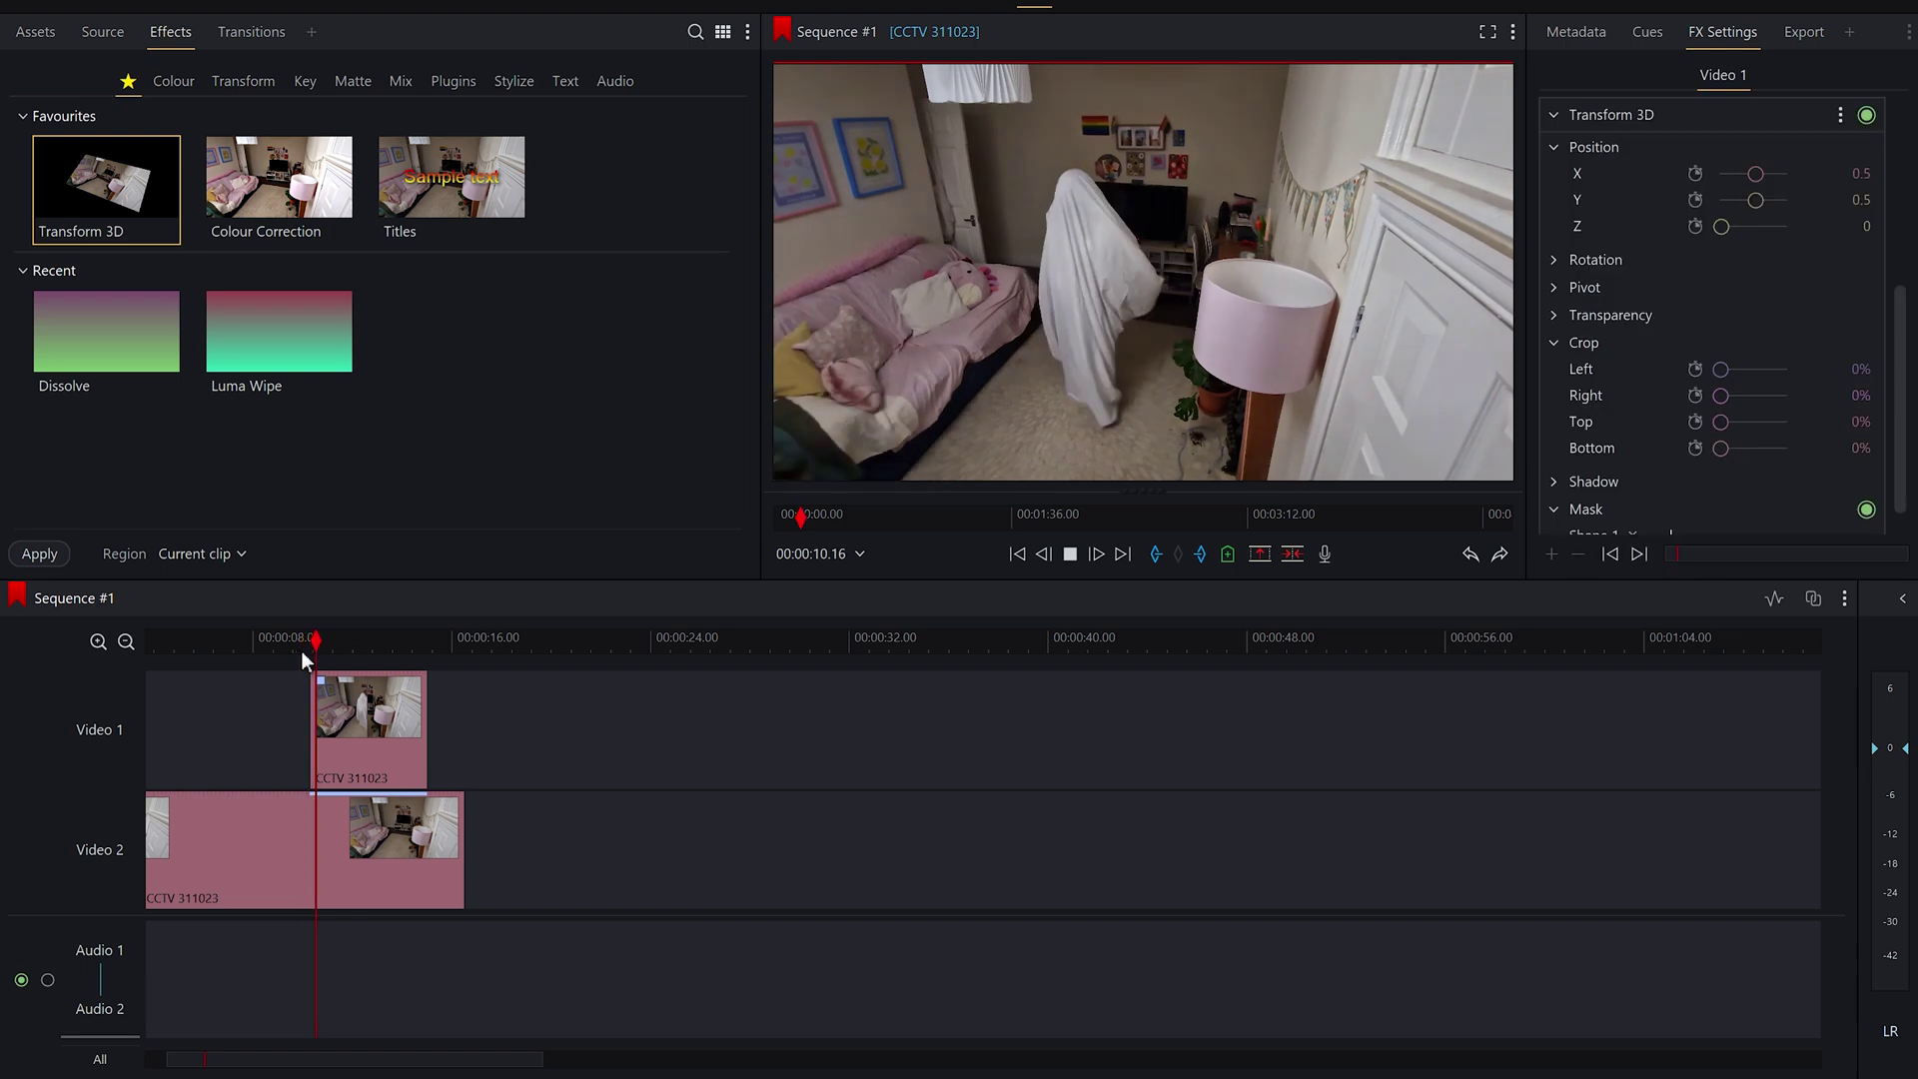
{"action": "left_click_drag", "start_coordinate": [368, 736], "coordinate": [338, 735]}
{"action": "left_click_drag", "start_coordinate": [244, 644], "coordinate": [287, 651]}
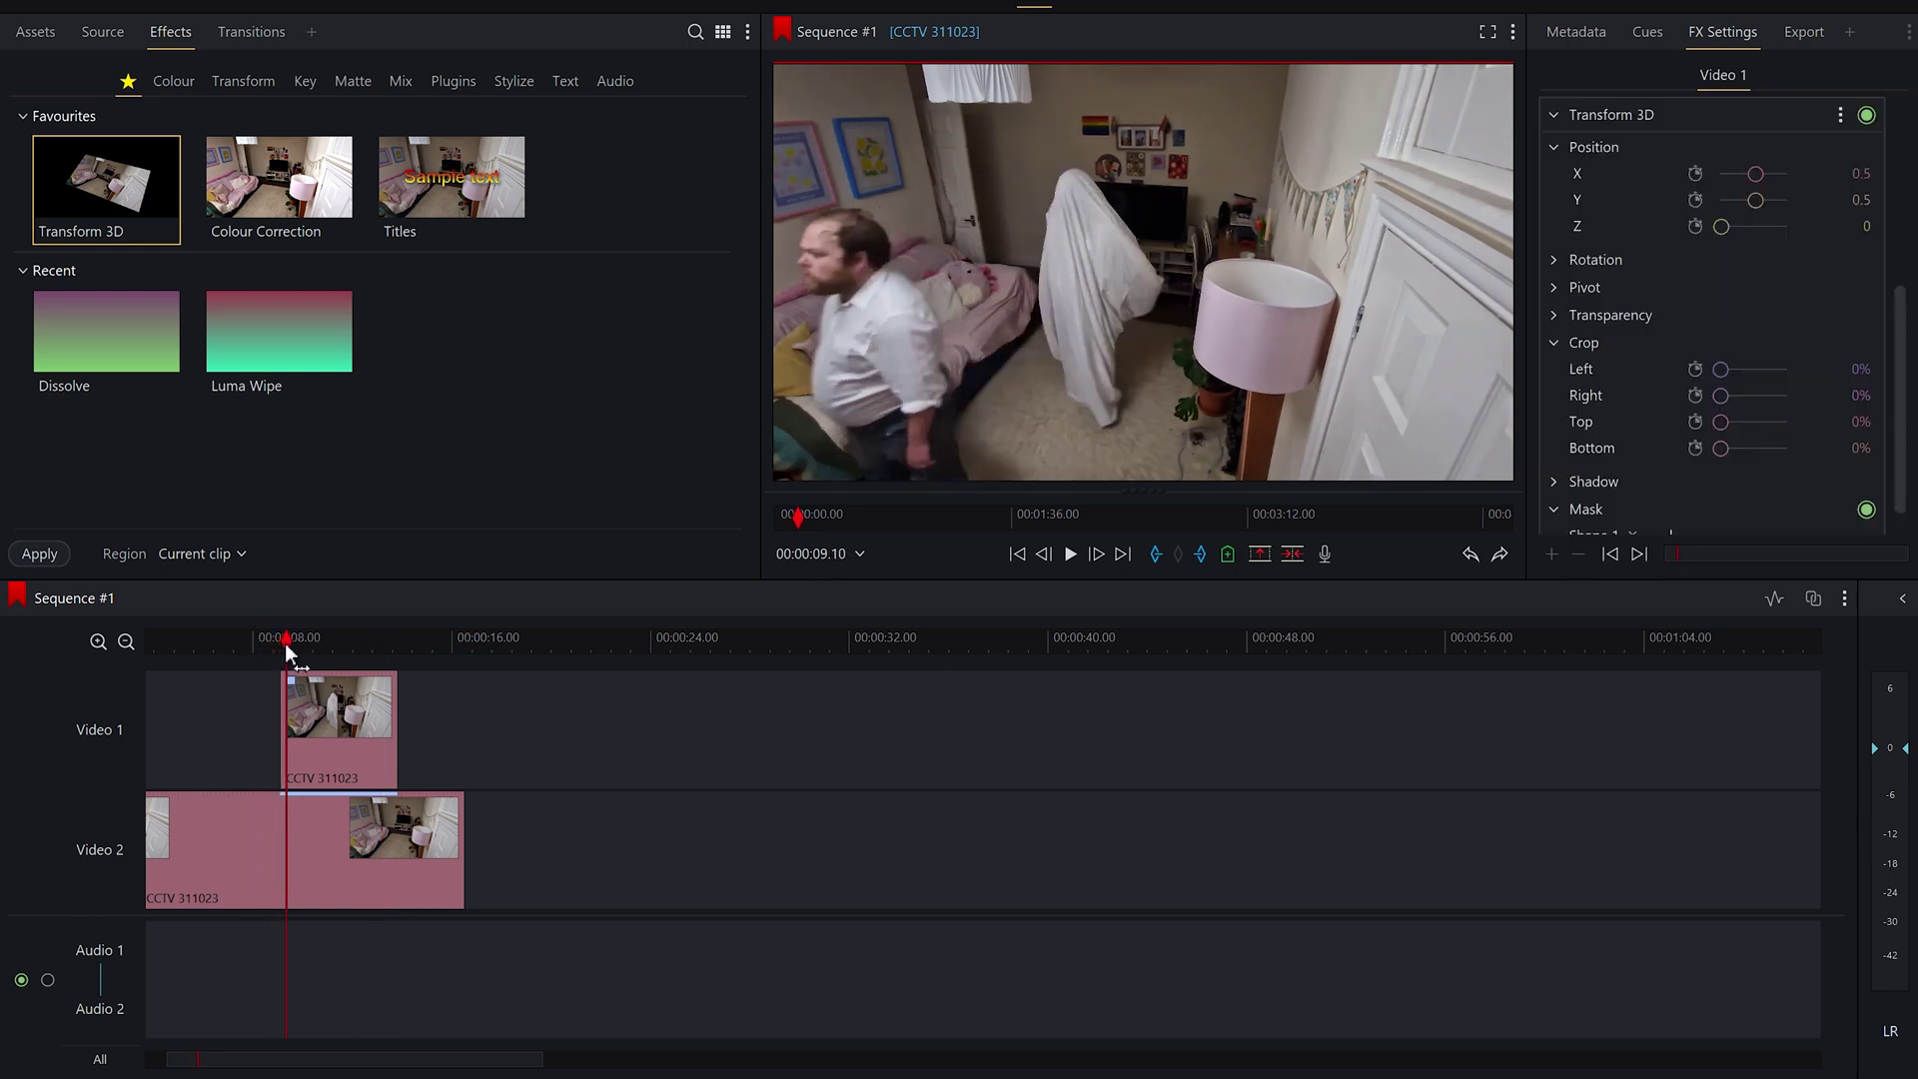
- Drag the mask's lower points along the sofa edge to reshape the outline
{"action": "mouse_move", "coordinate": [980, 355]}
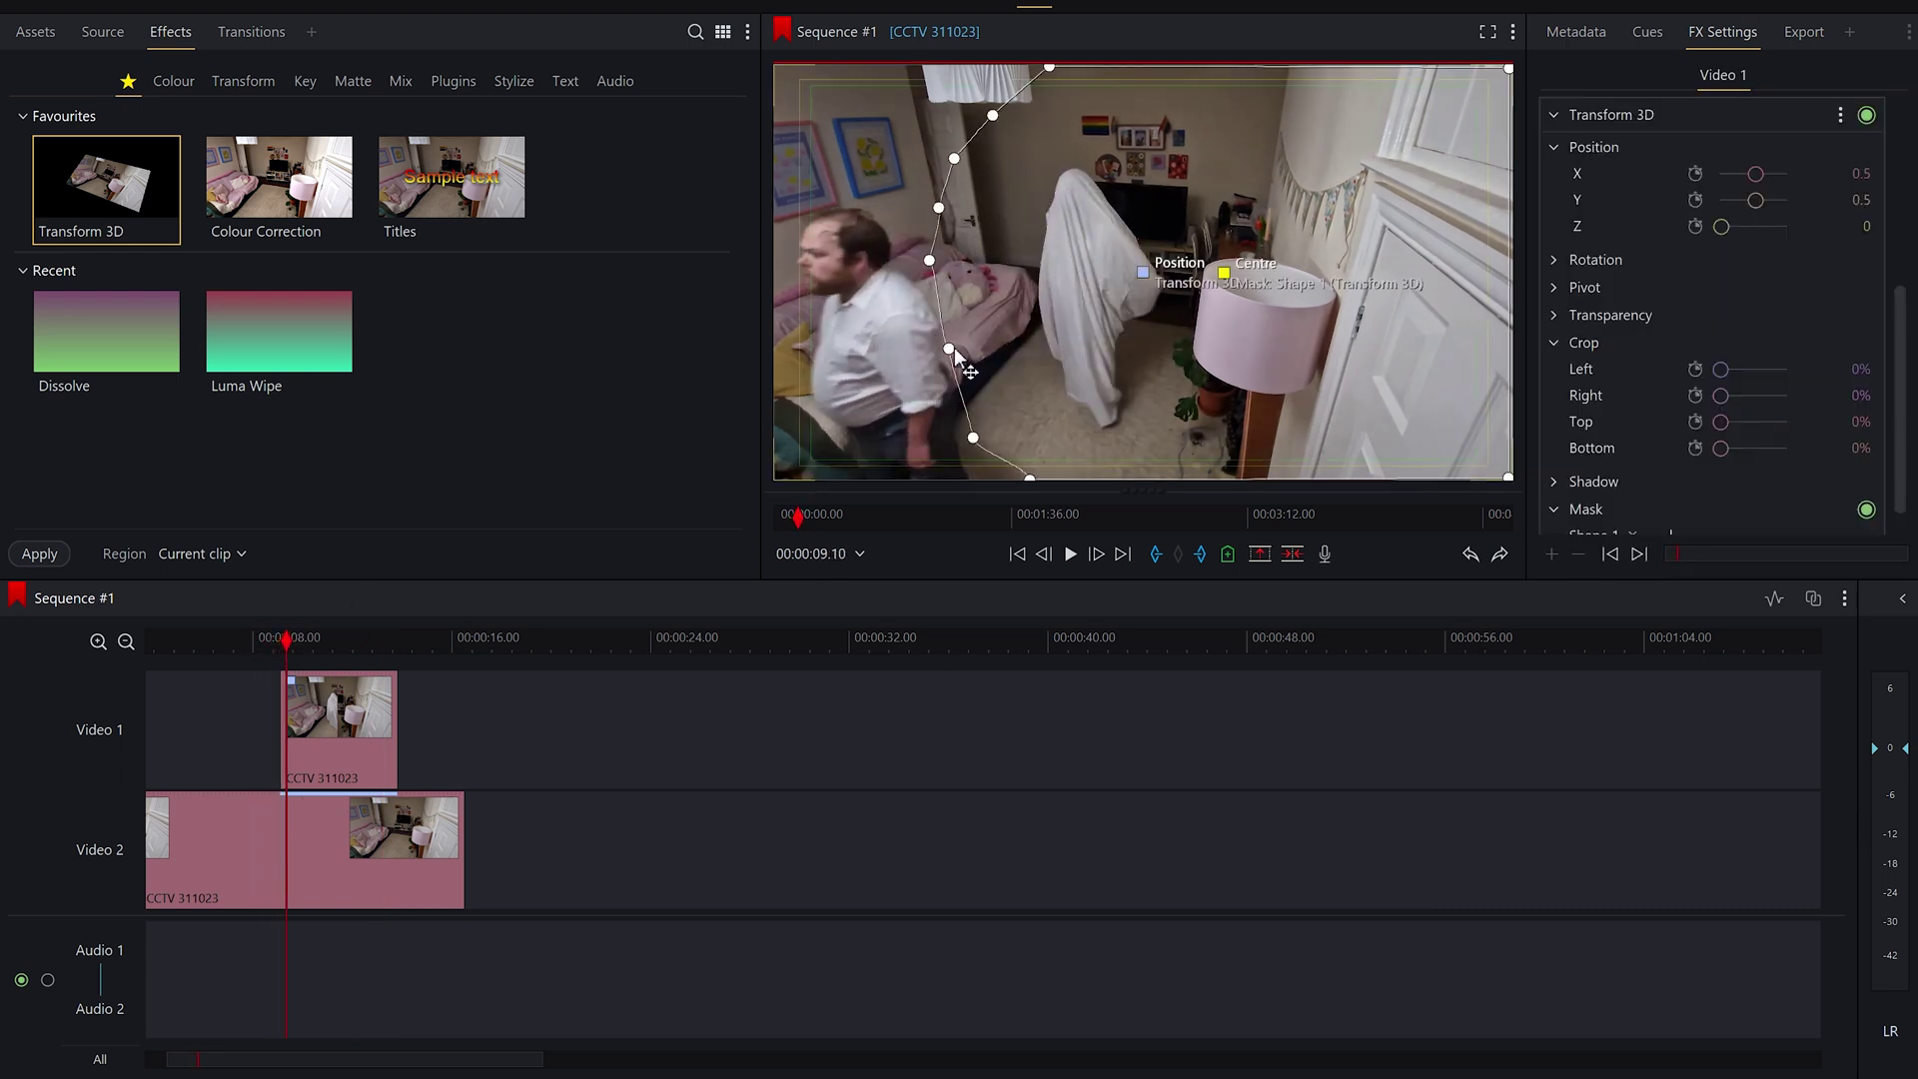
{"action": "left_click_drag", "start_coordinate": [951, 350], "coordinate": [979, 347]}
{"action": "left_click_drag", "start_coordinate": [930, 261], "coordinate": [964, 267]}
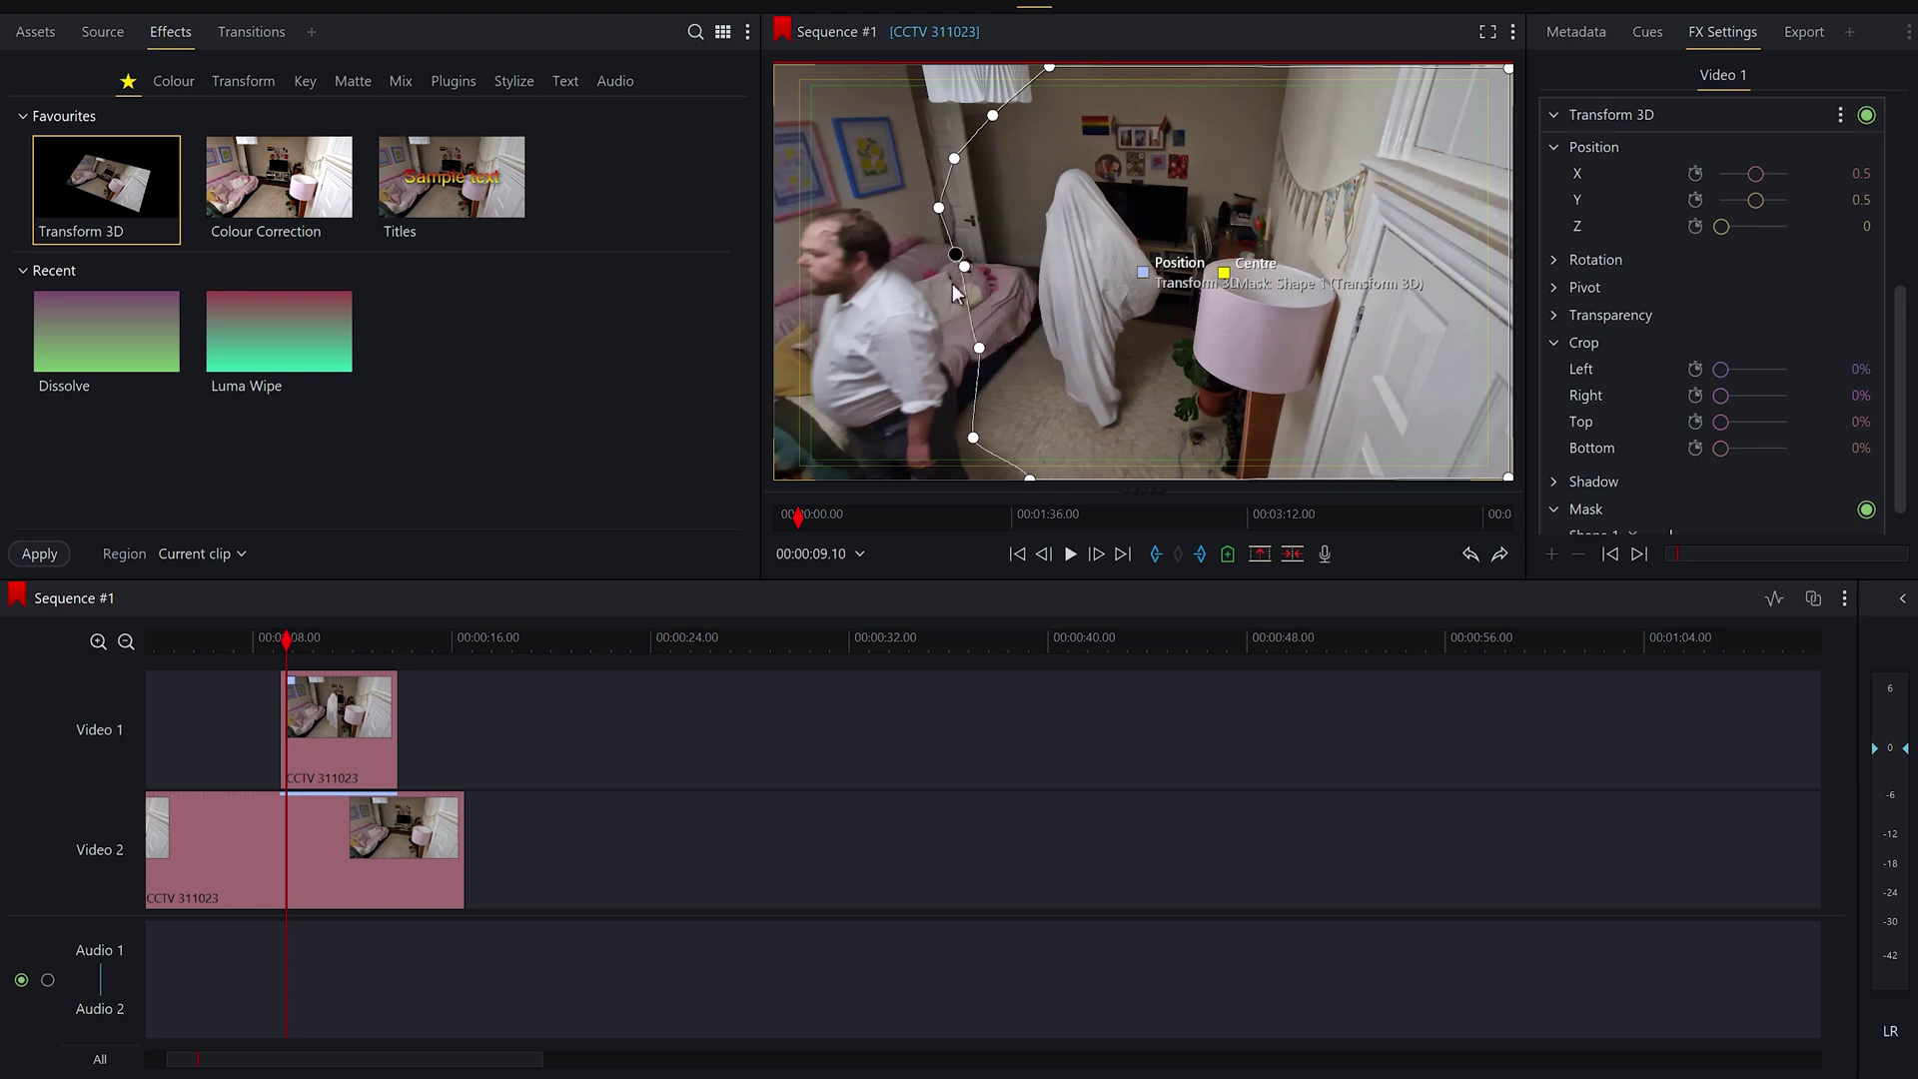
{"action": "left_click_drag", "start_coordinate": [971, 441], "coordinate": [1039, 440]}
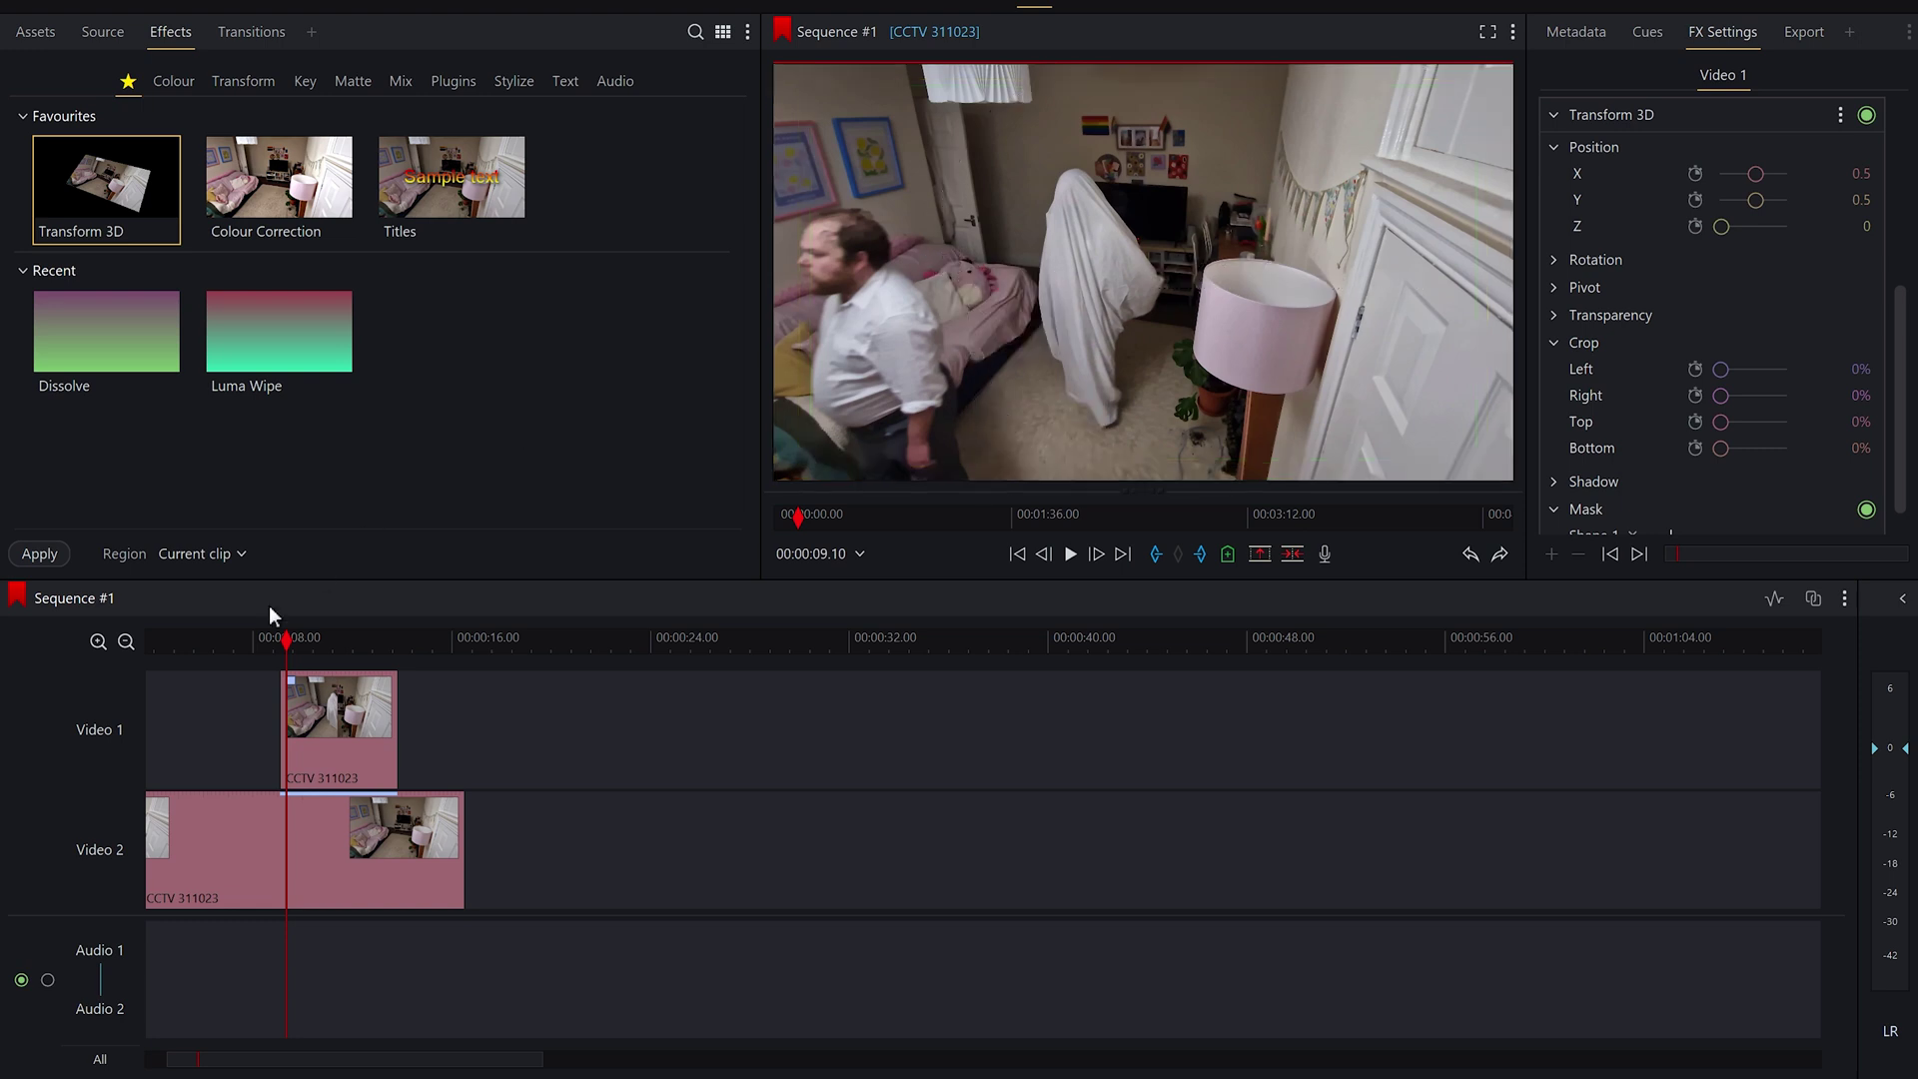
- Play the overlay section from about 9 seconds to review the man and ghost together
{"action": "key", "text": "space"}
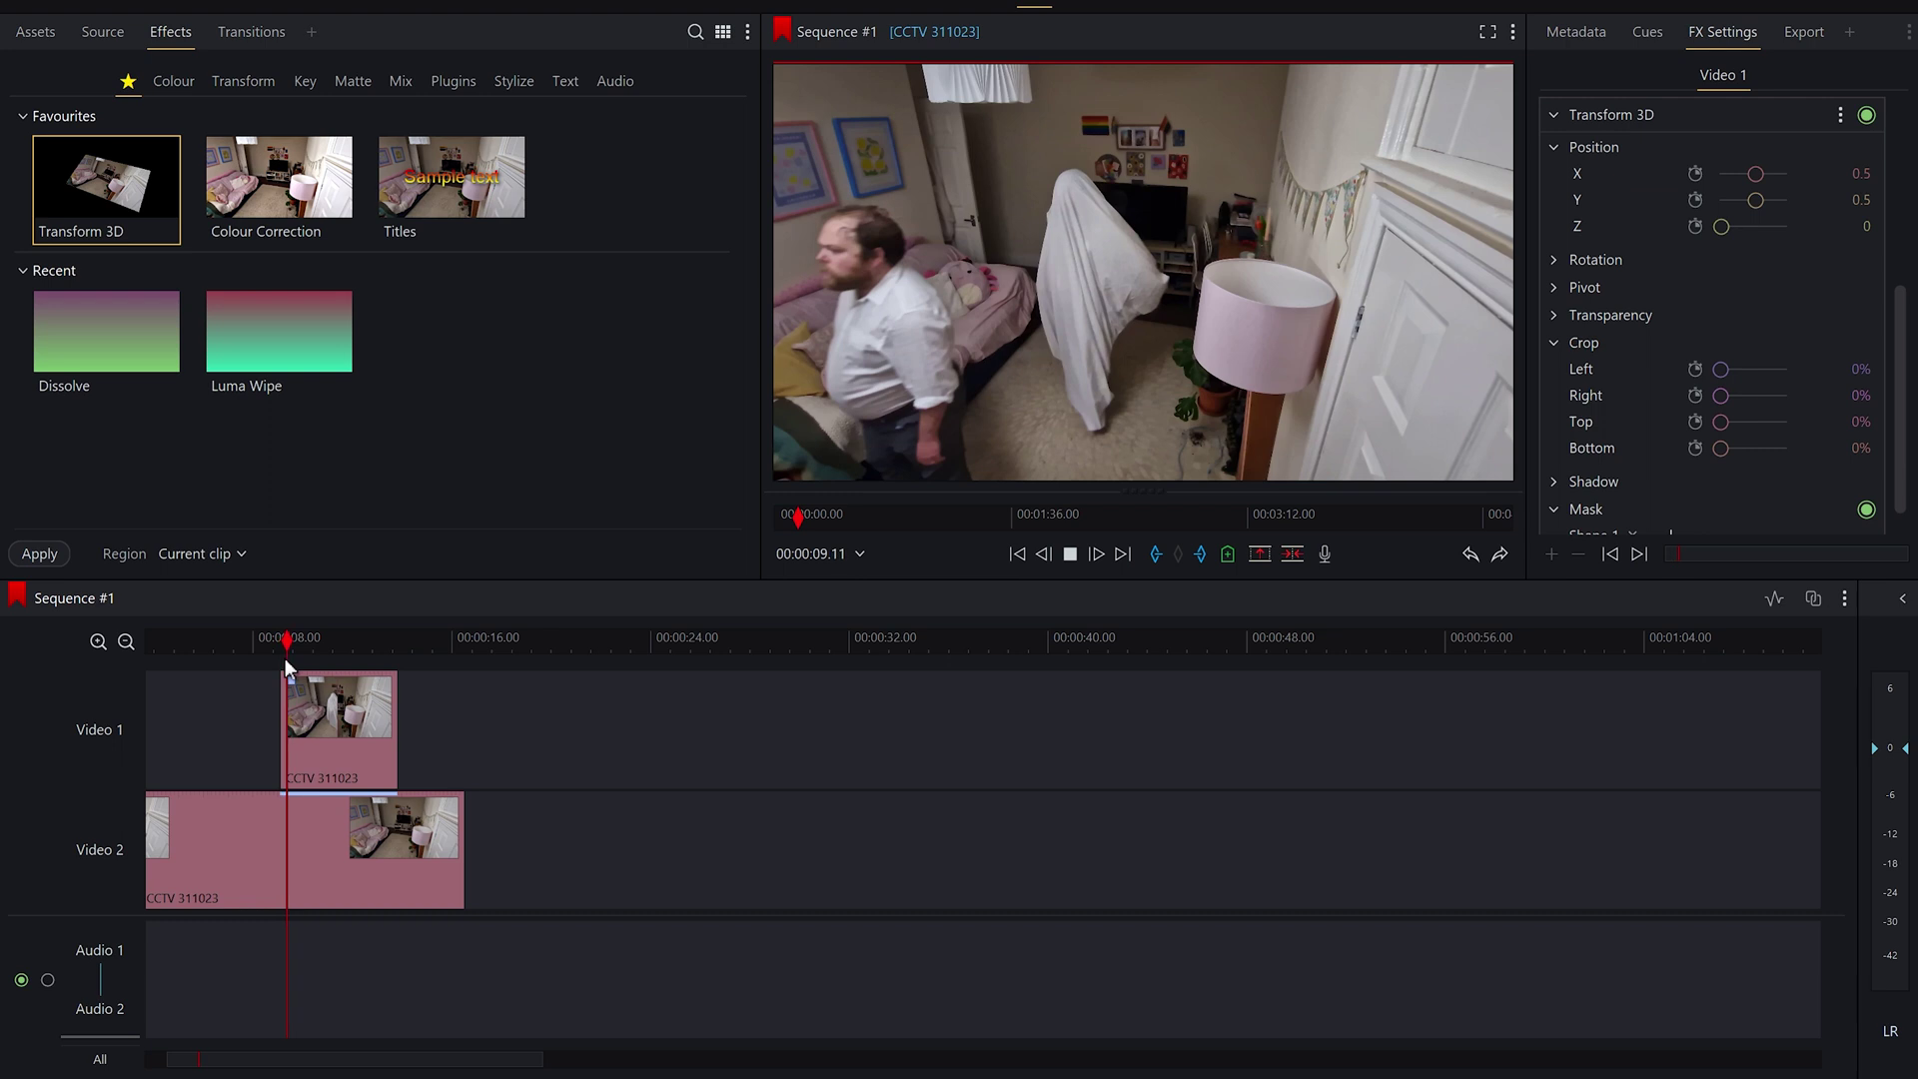
{"action": "key", "text": "space"}
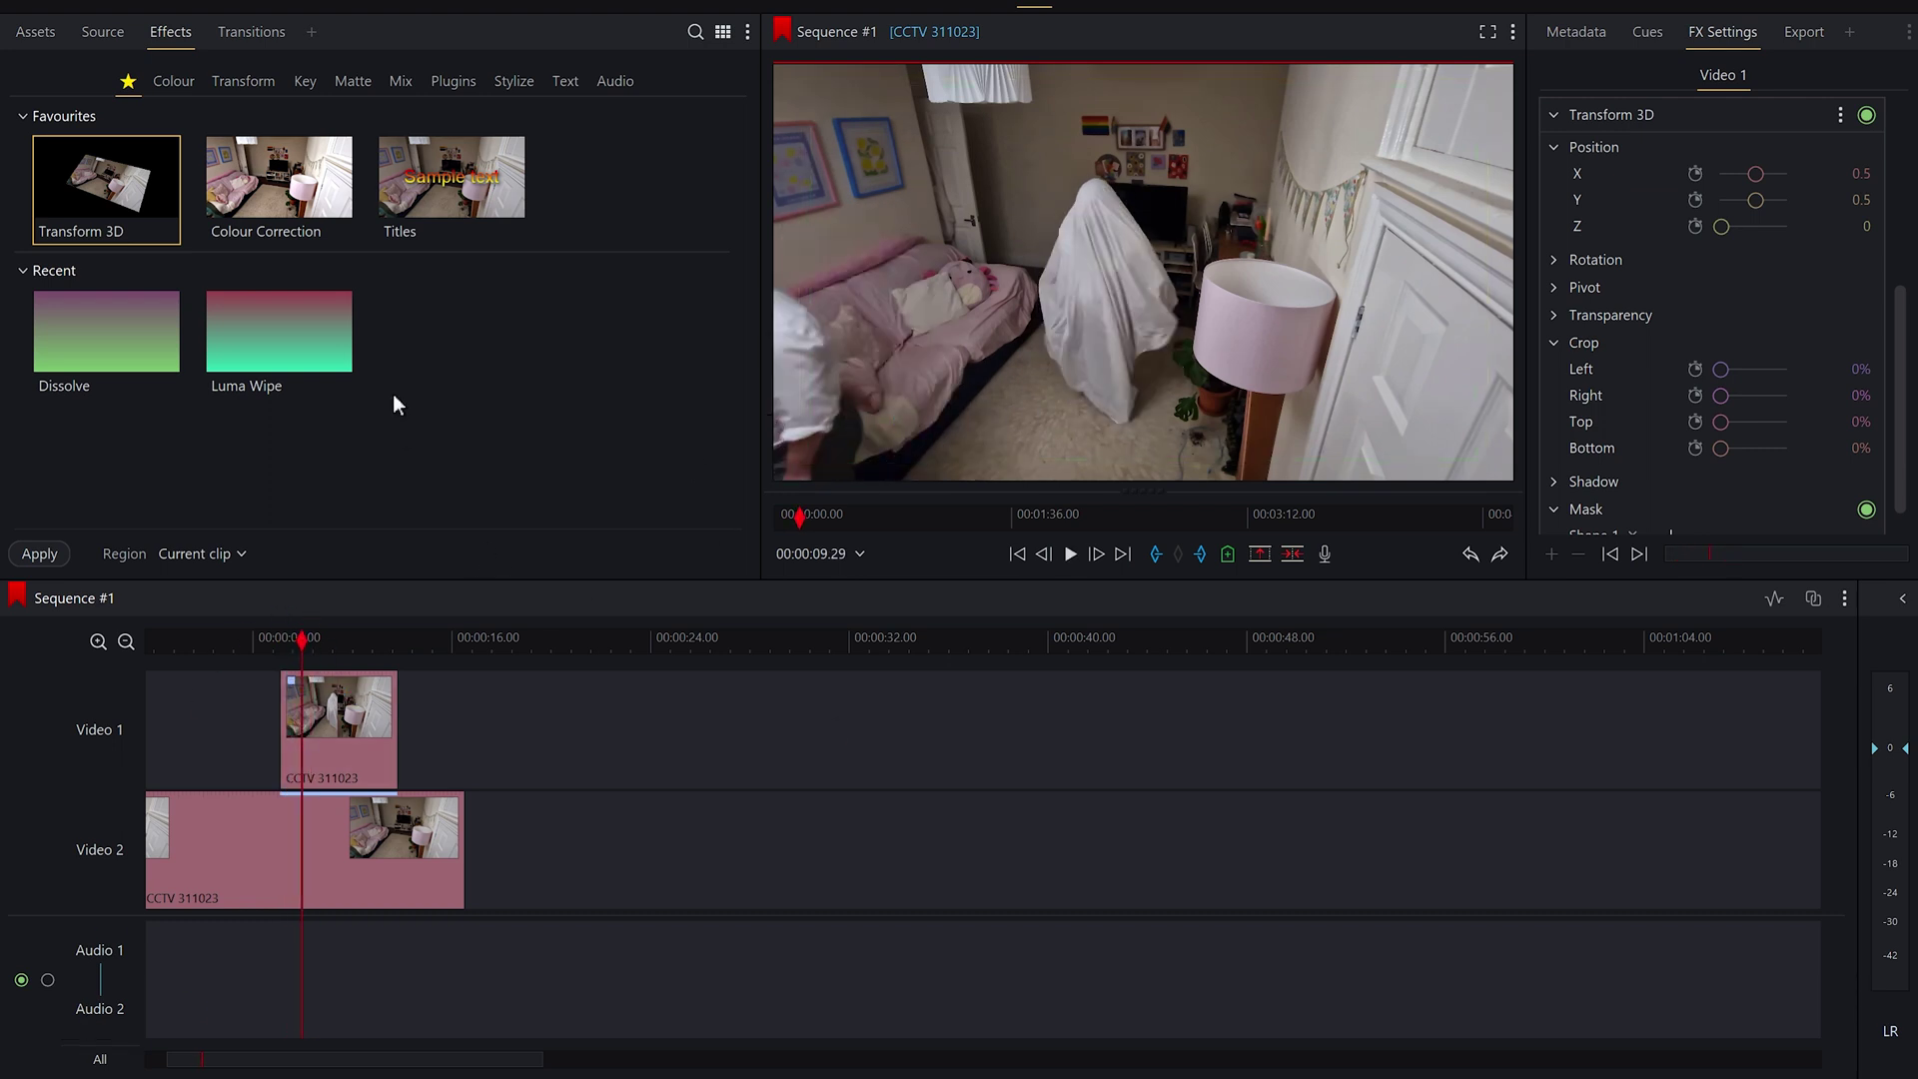
{"action": "left_click", "coordinate": [266, 640]}
{"action": "key", "text": "space"}
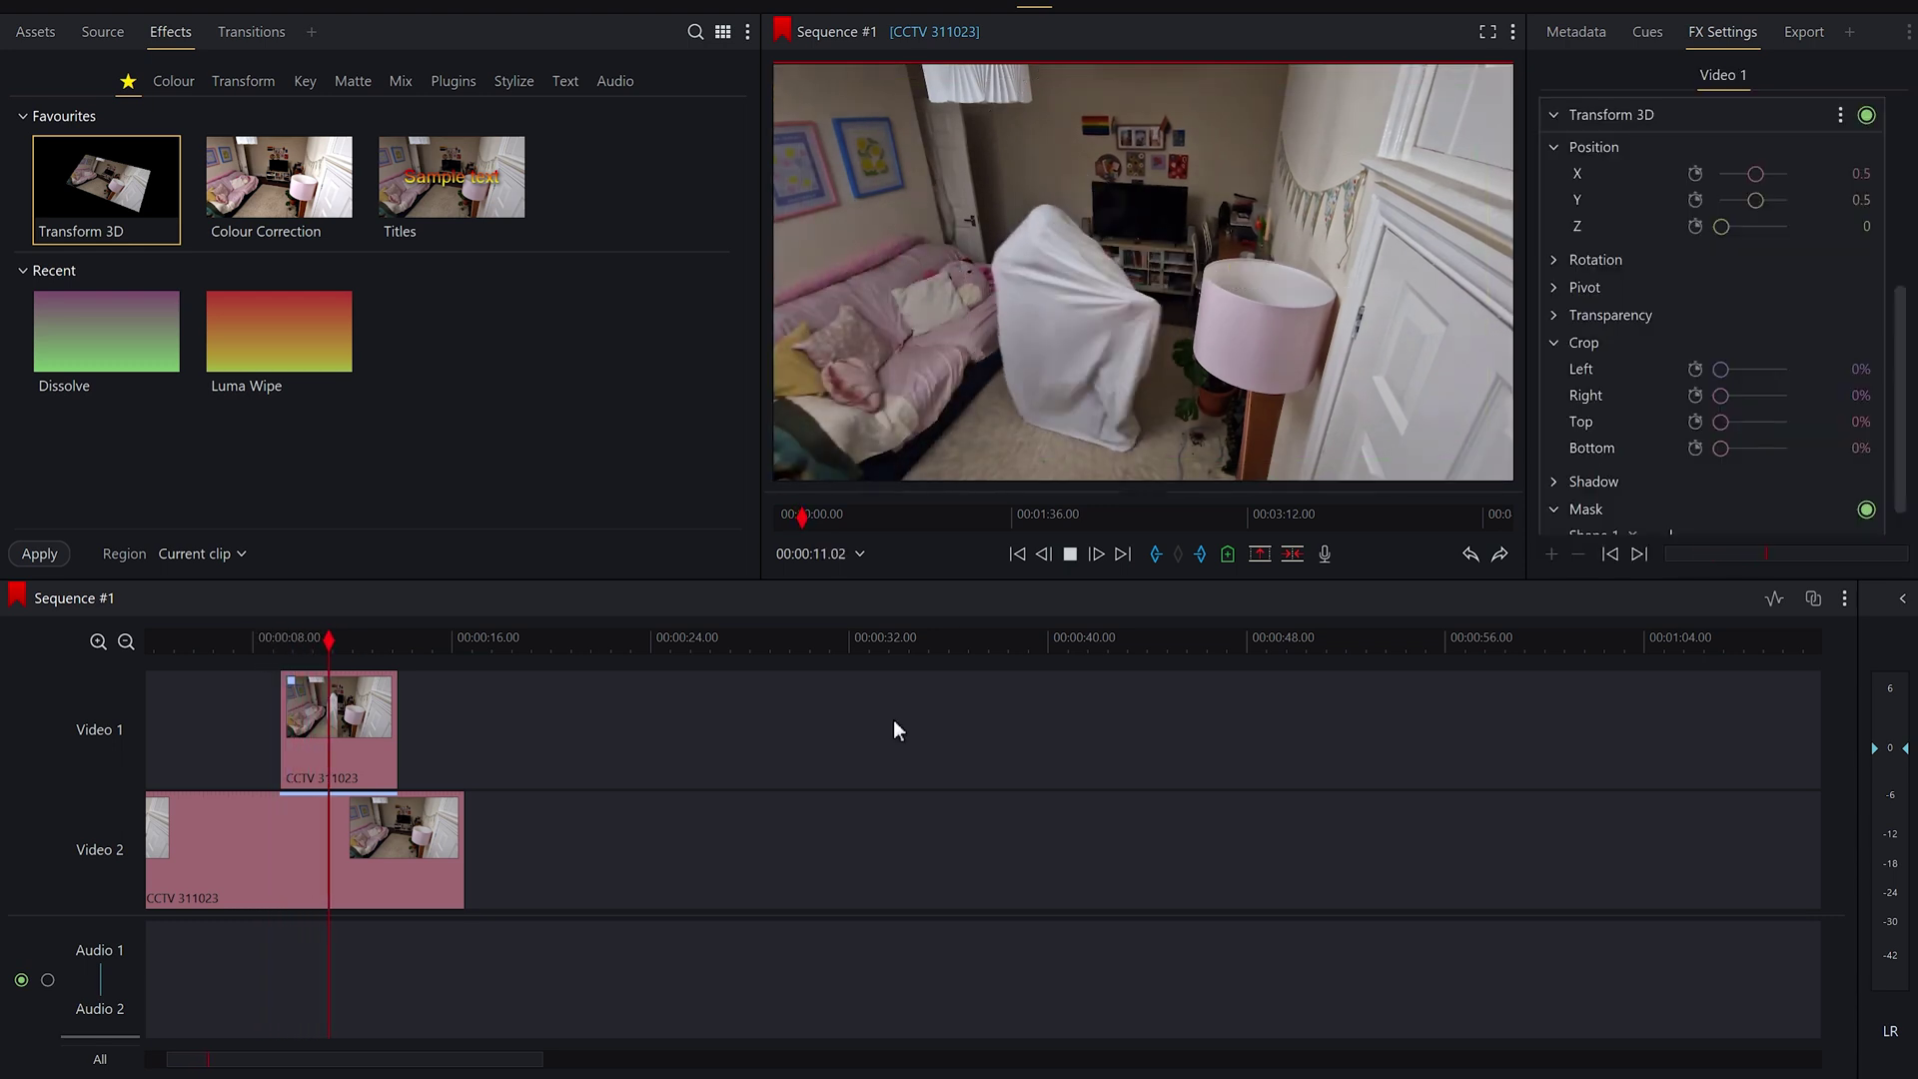
{"action": "key", "text": "space"}
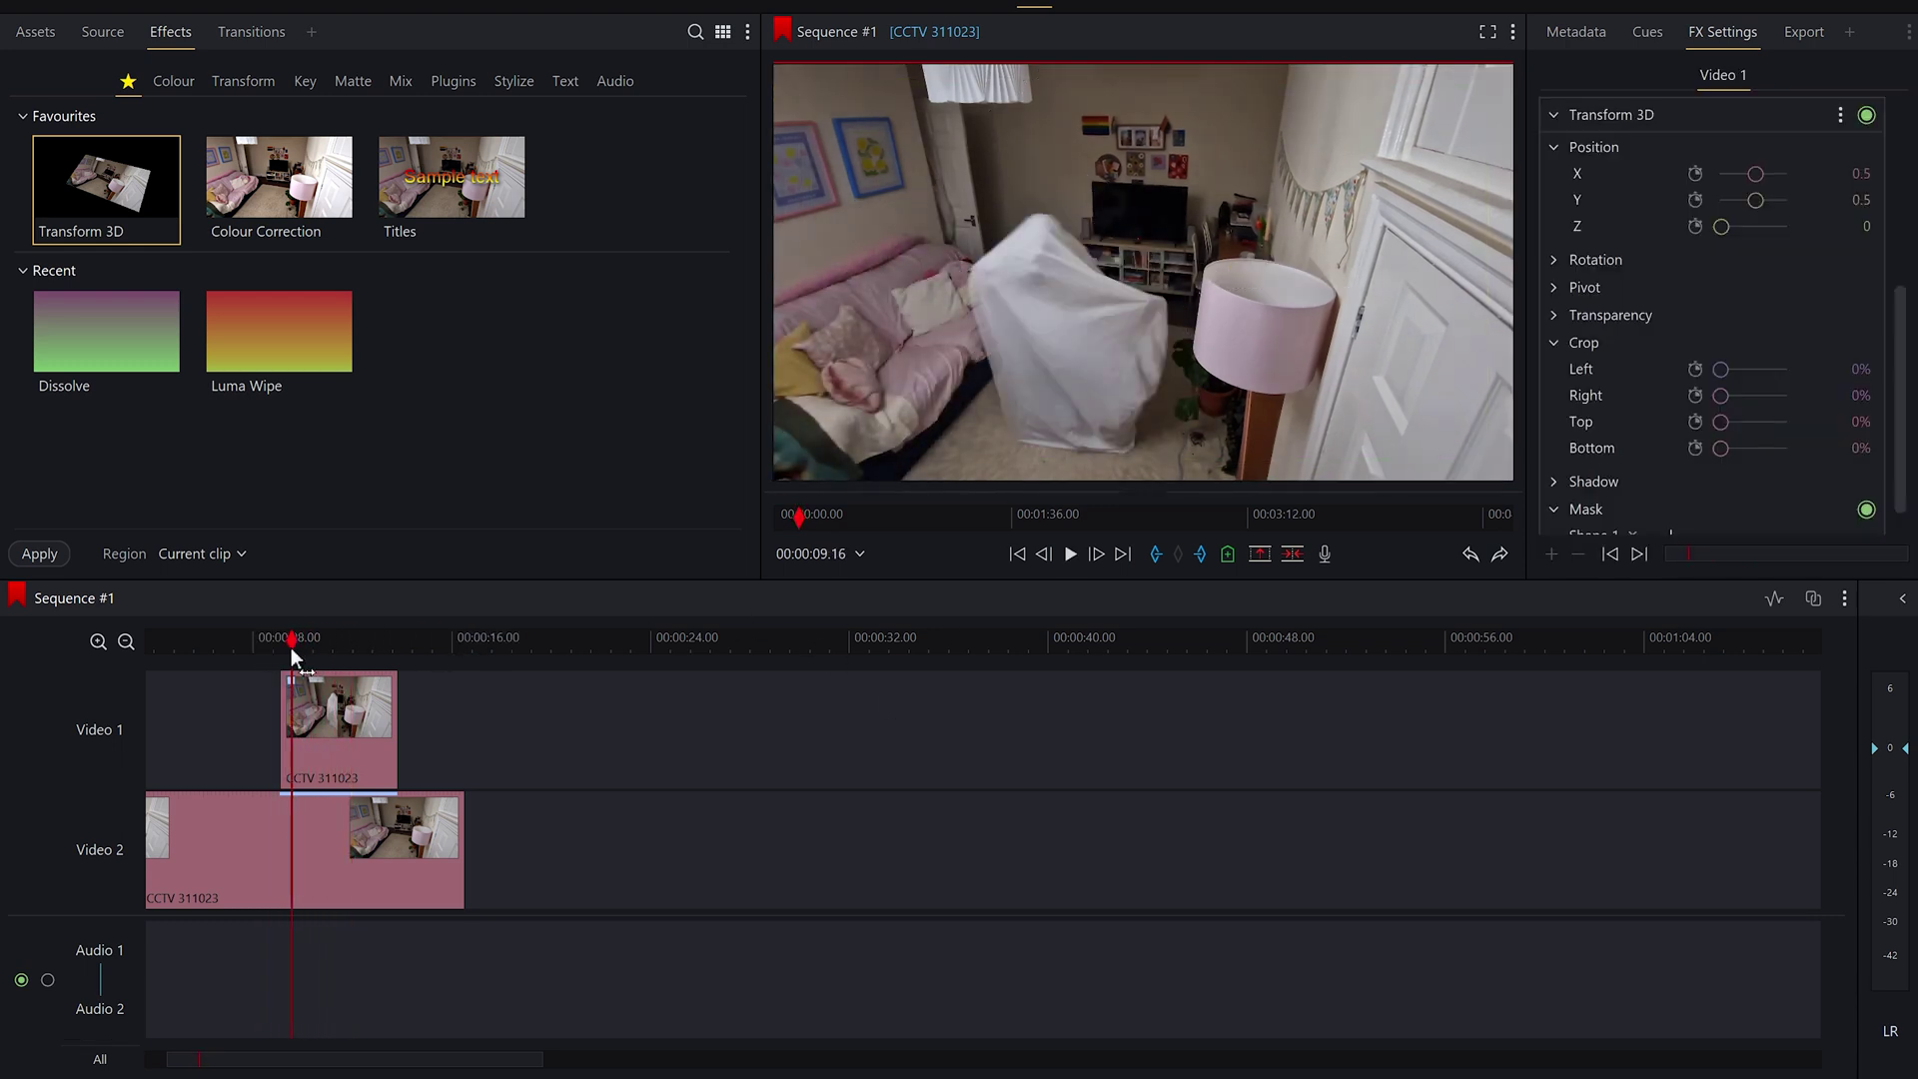
{"action": "mouse_move", "coordinate": [291, 647]}
{"action": "left_mouse_down"}
{"action": "mouse_move", "coordinate": [268, 651]}
{"action": "mouse_move", "coordinate": [283, 646]}
{"action": "left_mouse_up"}
{"action": "key", "text": "space"}
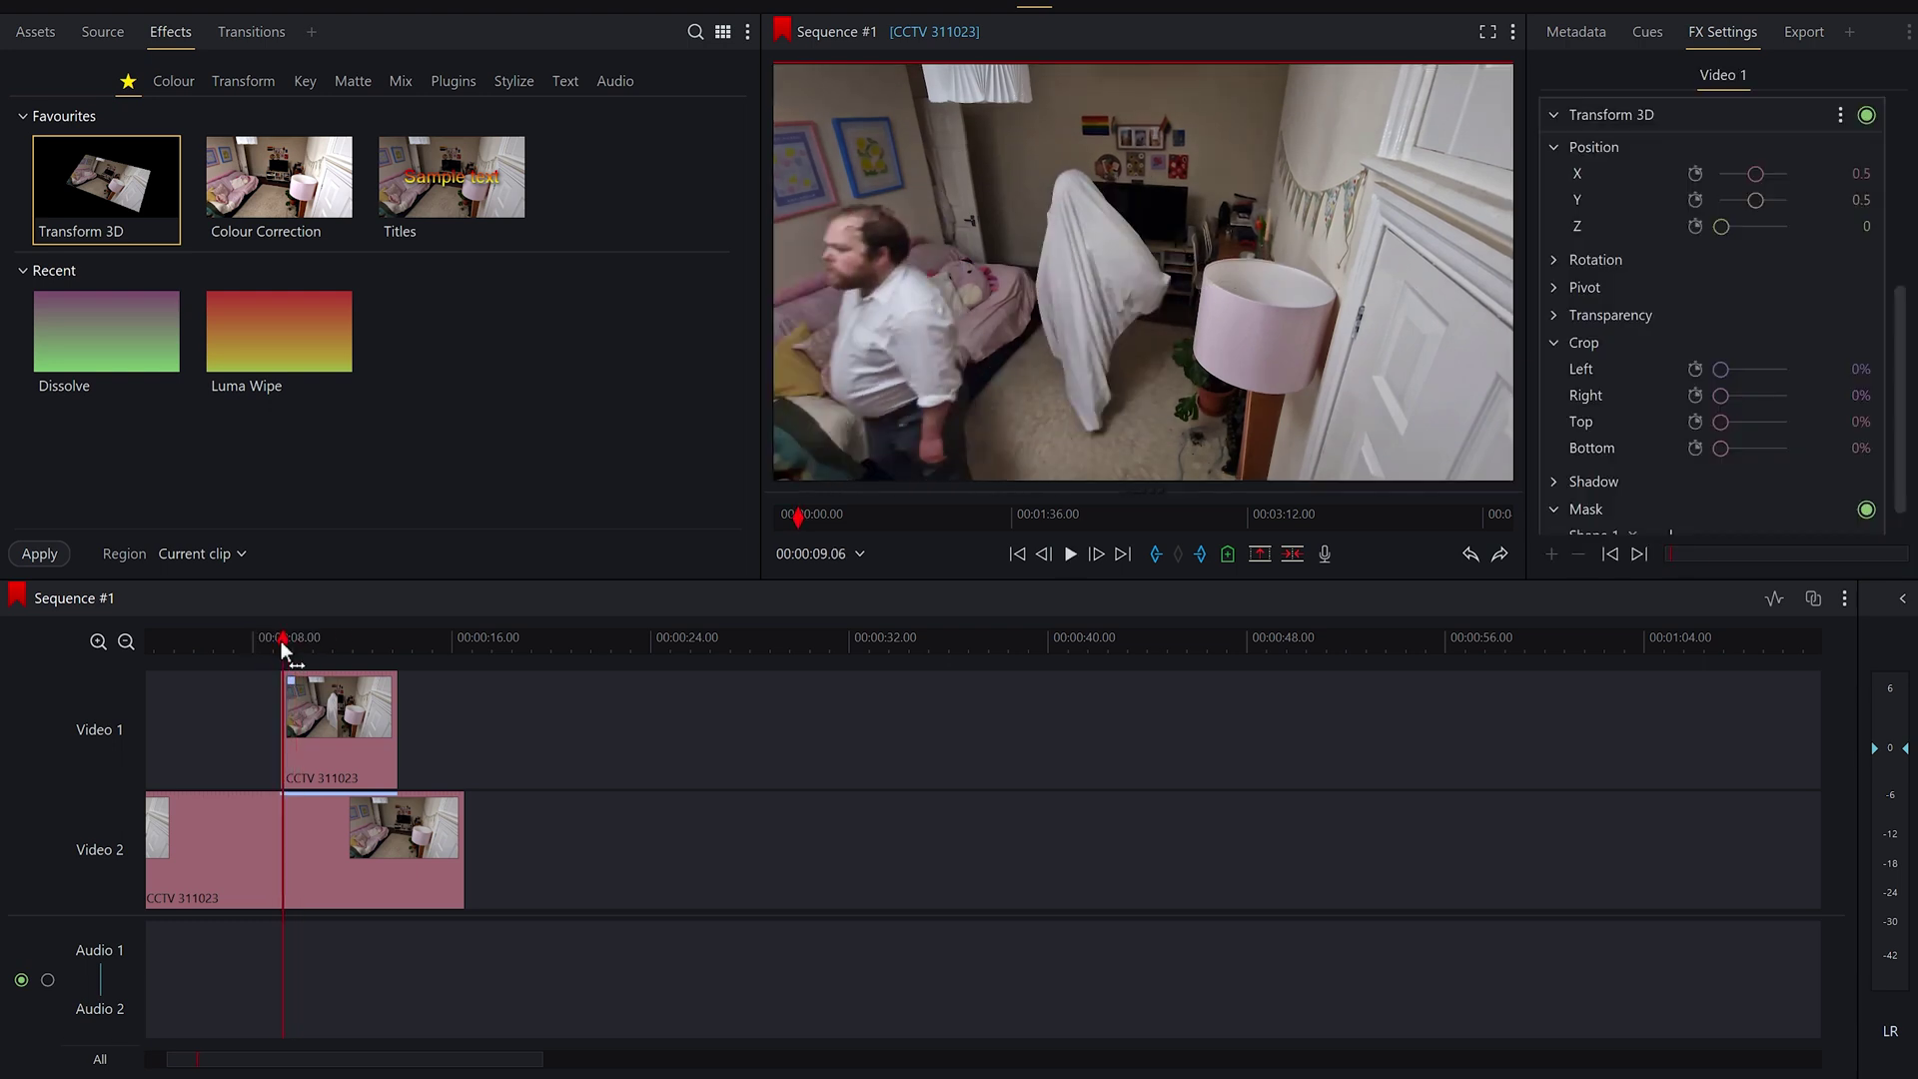
- Add a Dissolve transition to the overlay clip's start and preview the fade-in
{"action": "left_click", "coordinate": [250, 40]}
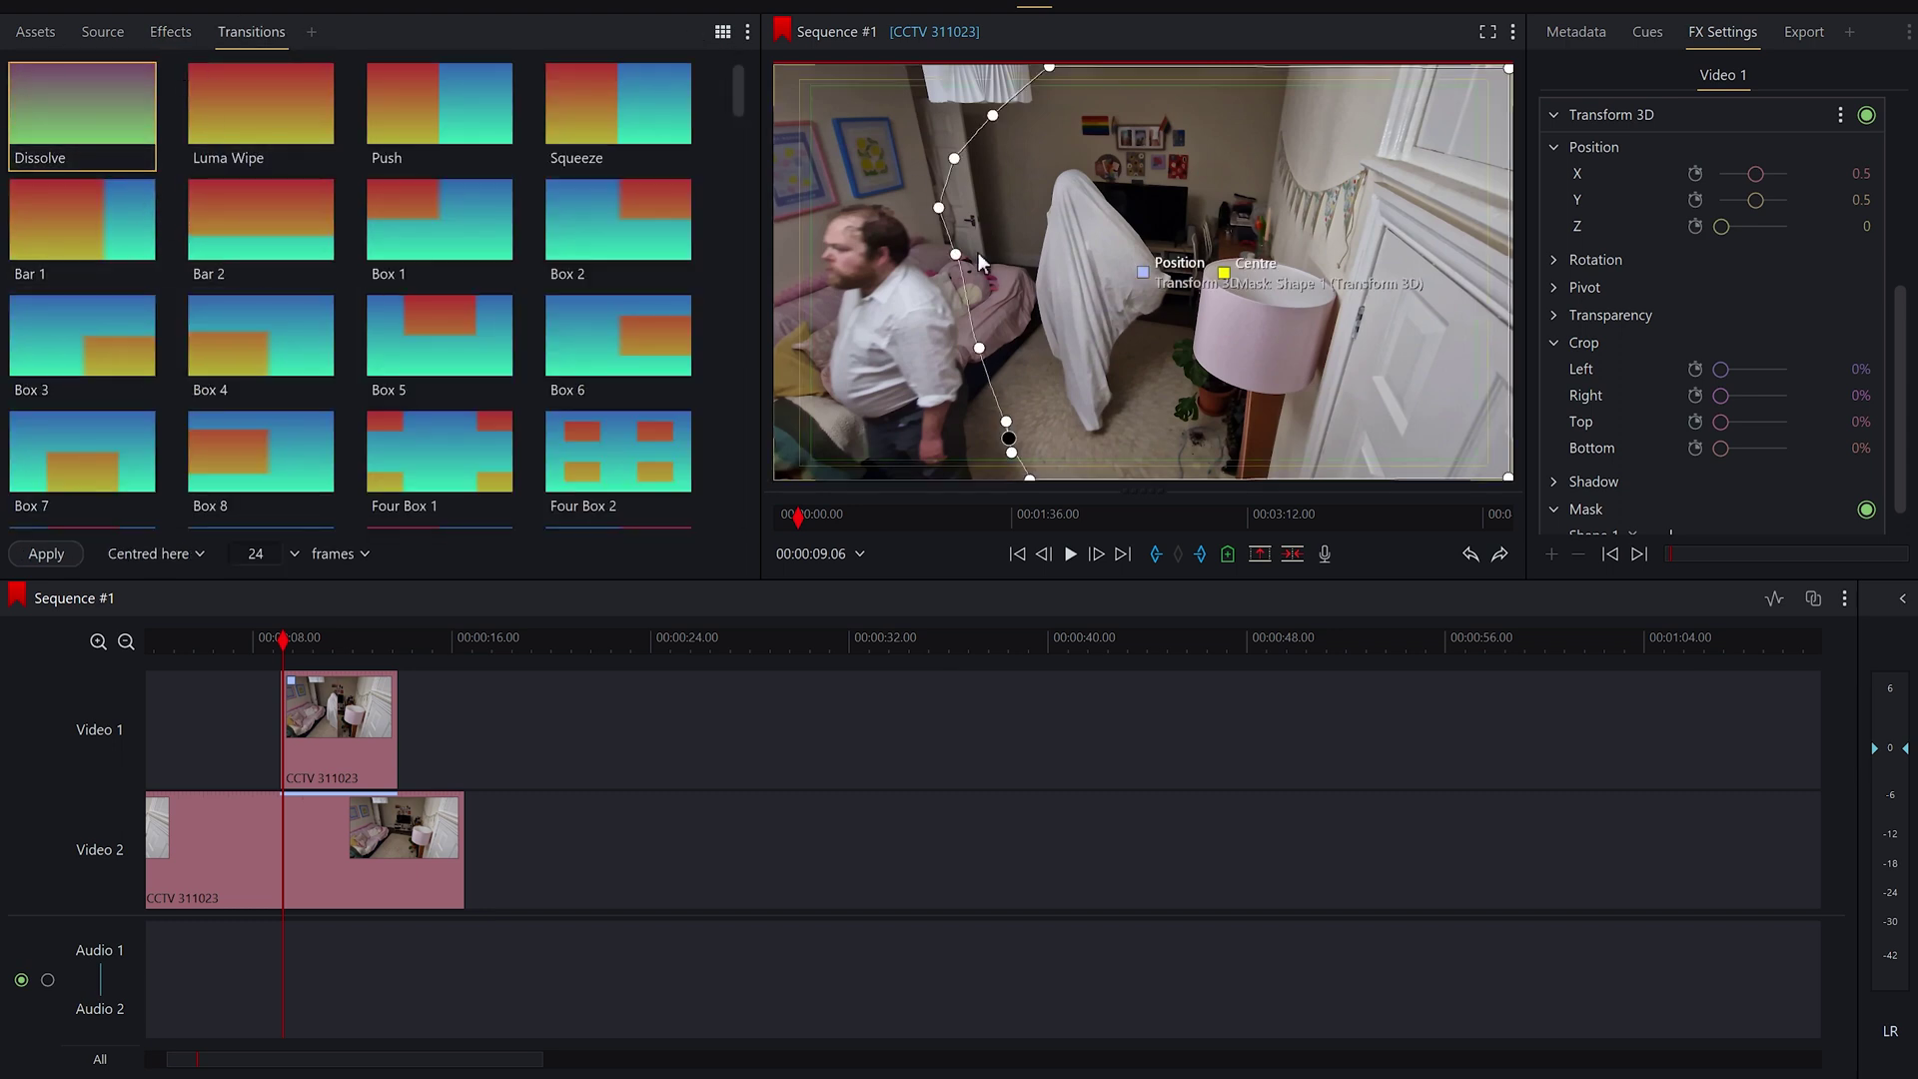
{"action": "left_click", "coordinate": [270, 646]}
{"action": "left_click_drag", "start_coordinate": [270, 646], "coordinate": [298, 645]}
{"action": "left_click_drag", "start_coordinate": [80, 133], "coordinate": [274, 718]}
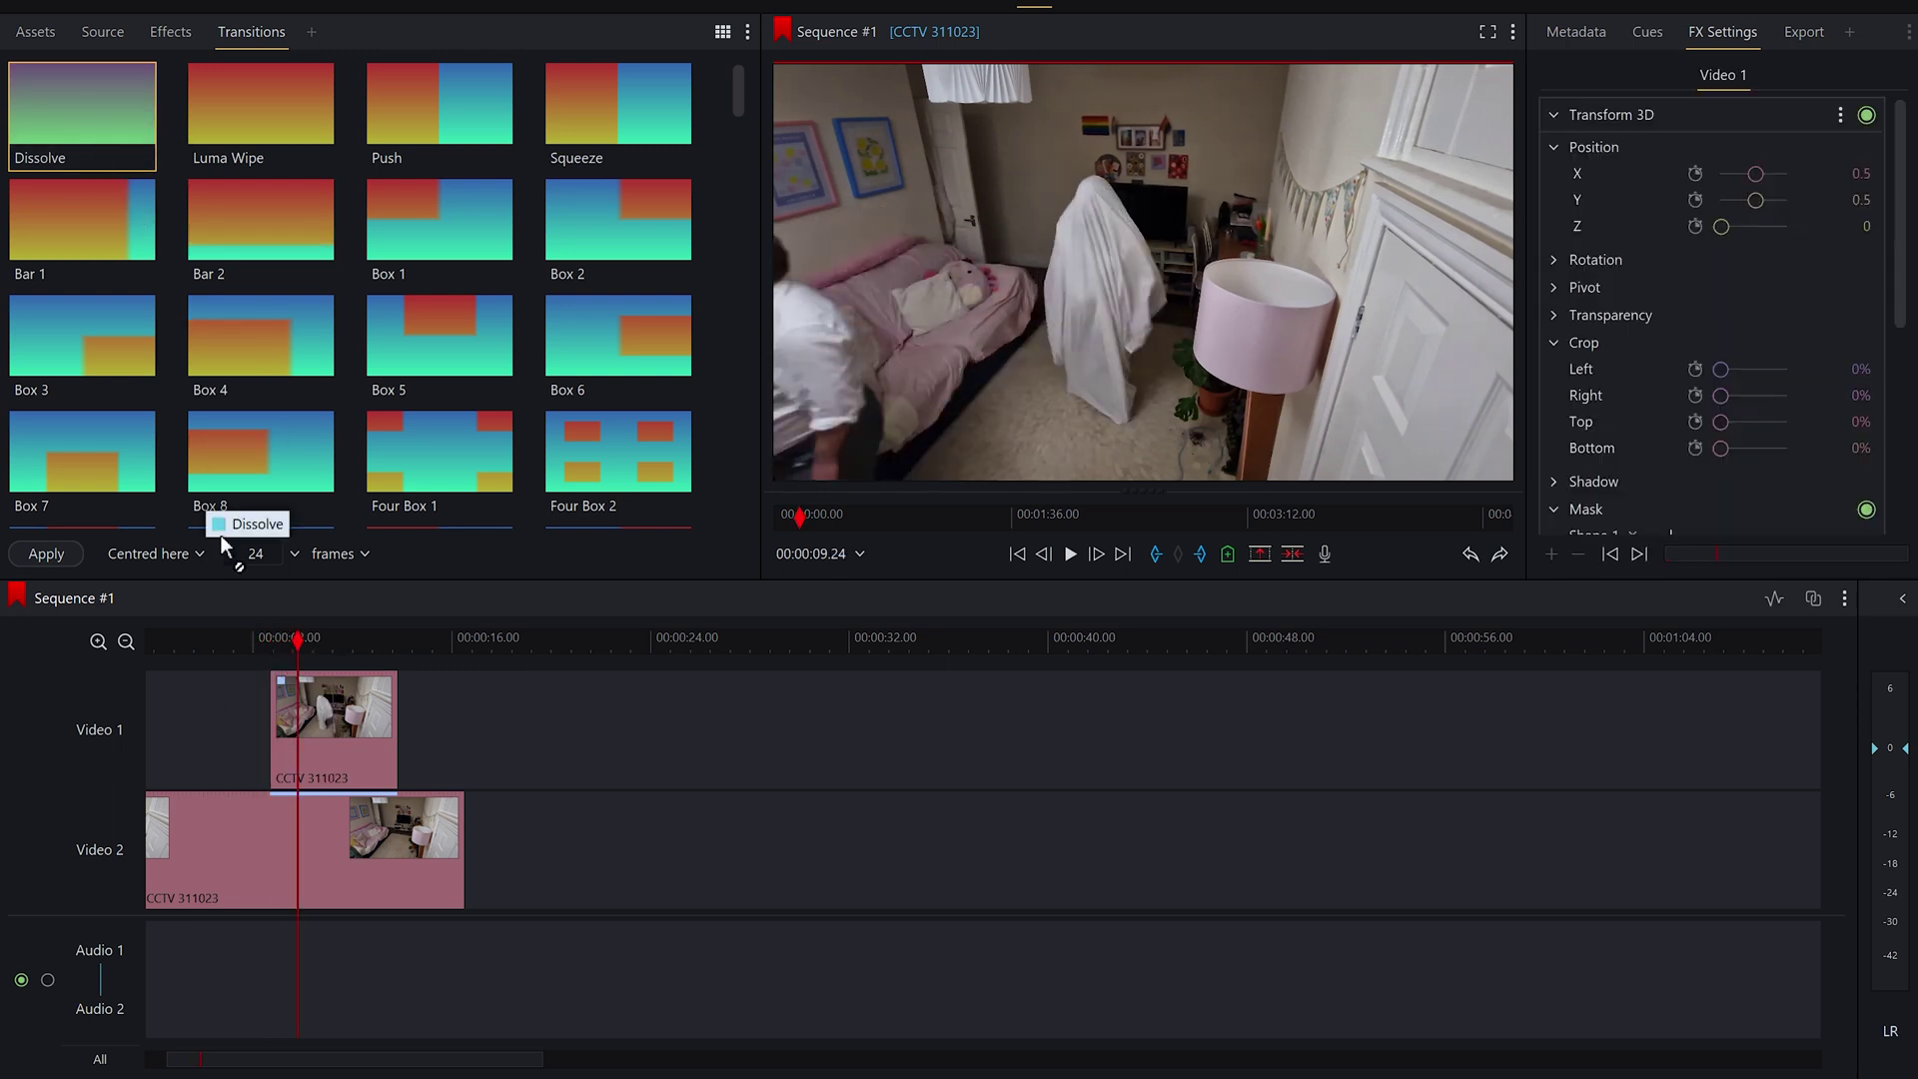
{"action": "left_click", "coordinate": [257, 643]}
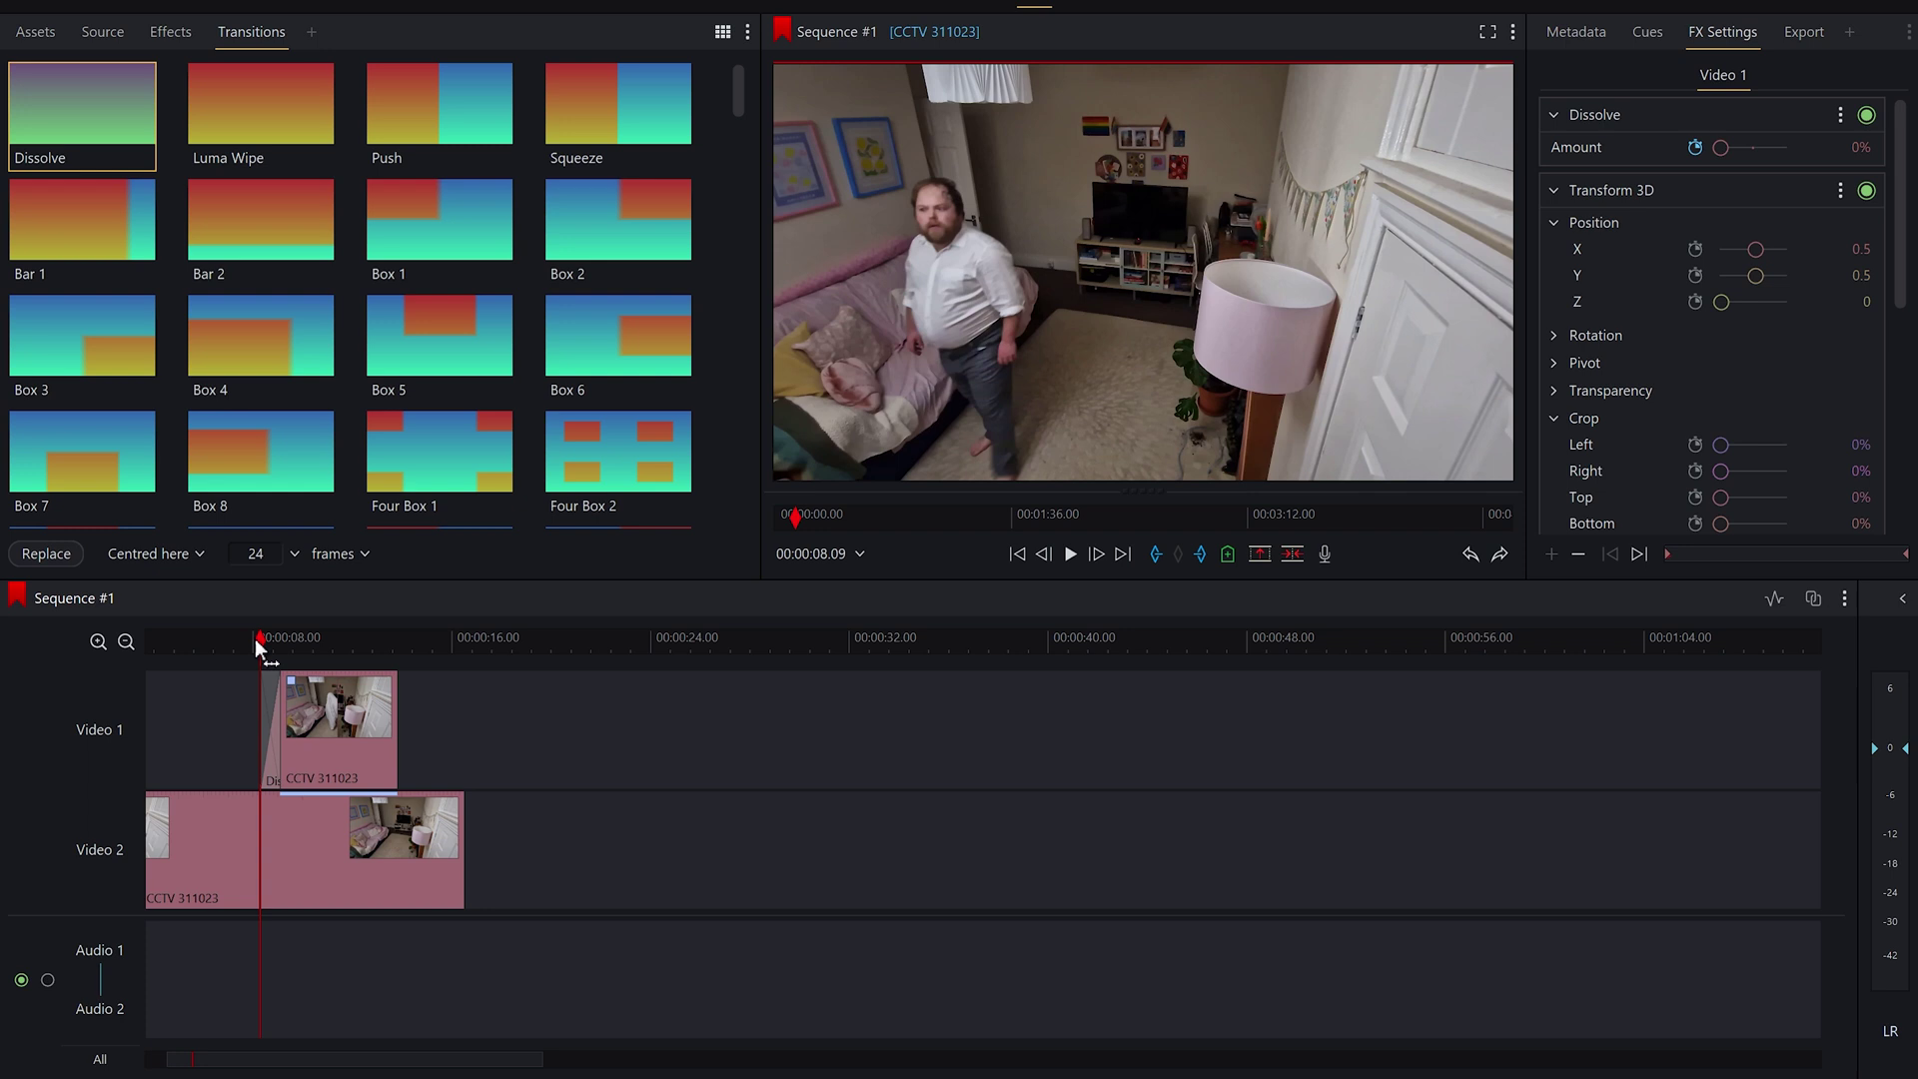
{"action": "left_click_drag", "start_coordinate": [255, 642], "coordinate": [248, 641]}
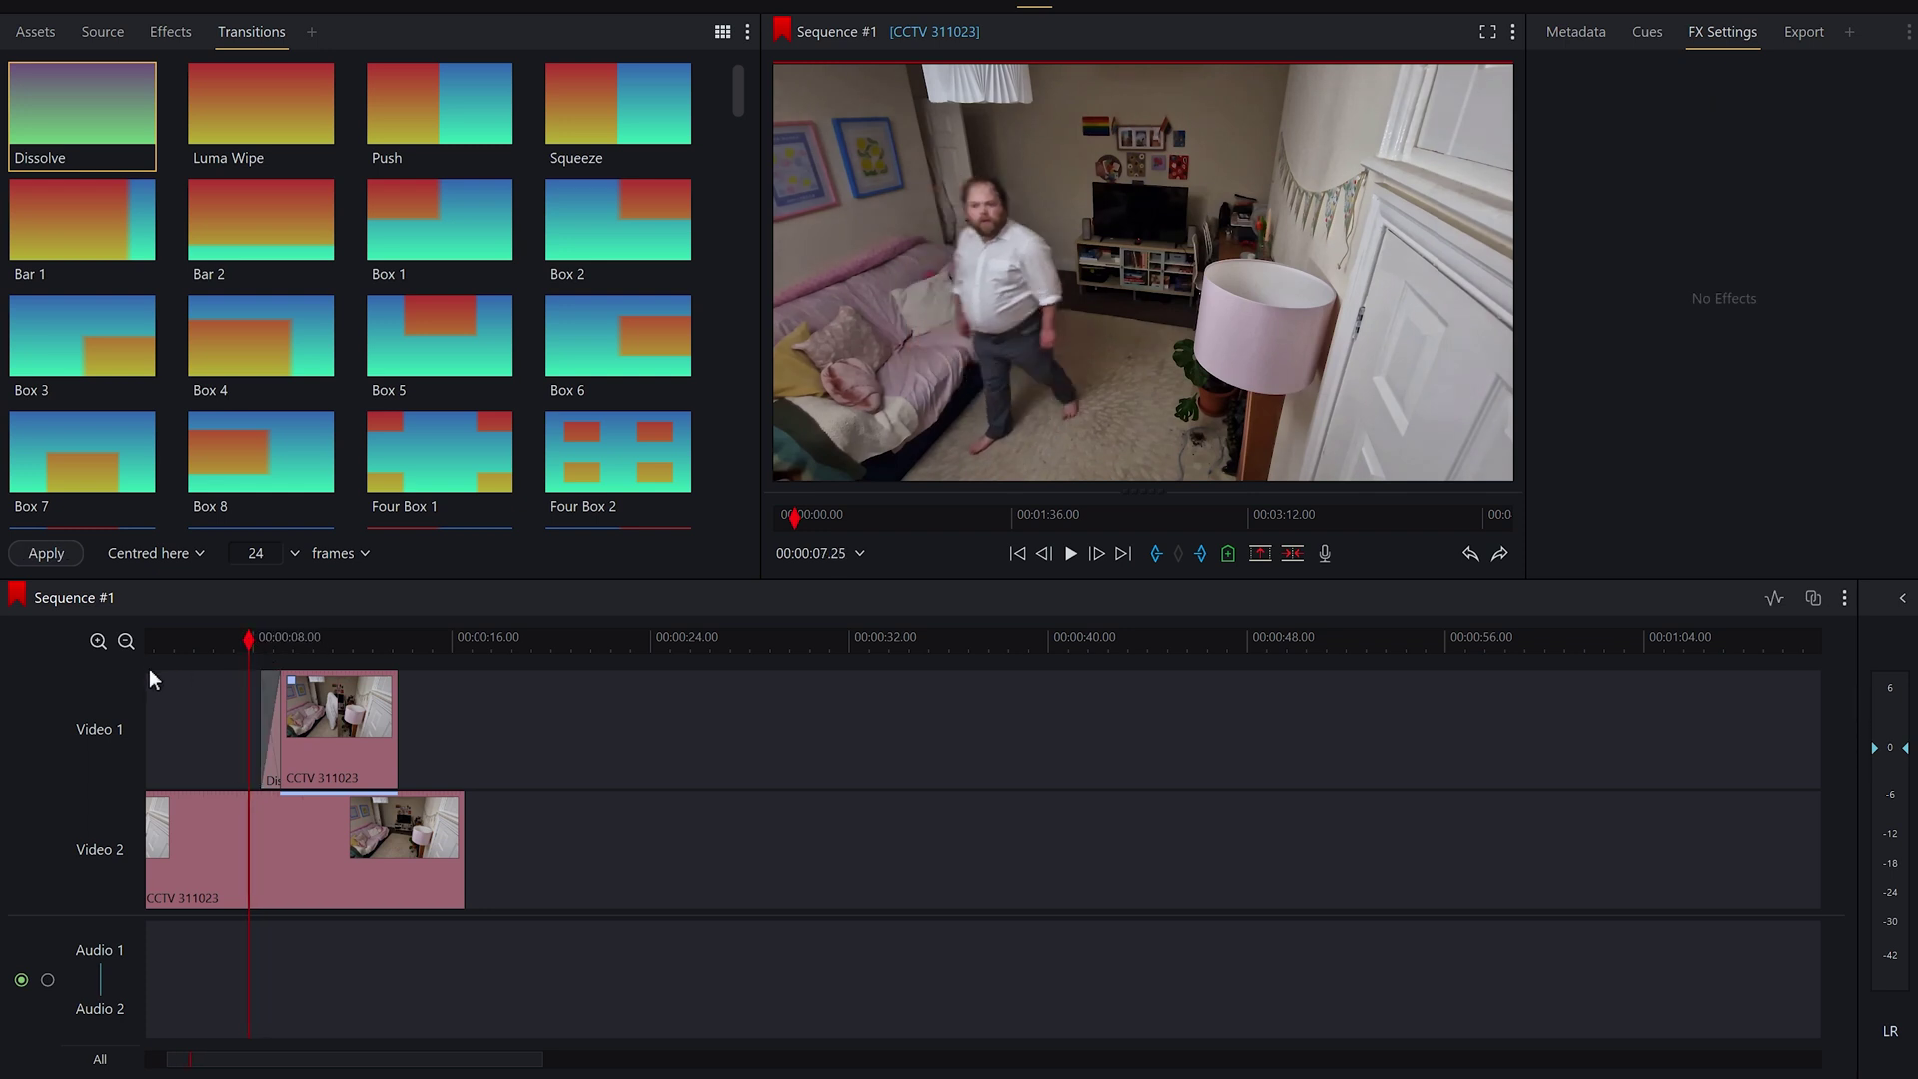
{"action": "key", "text": "space"}
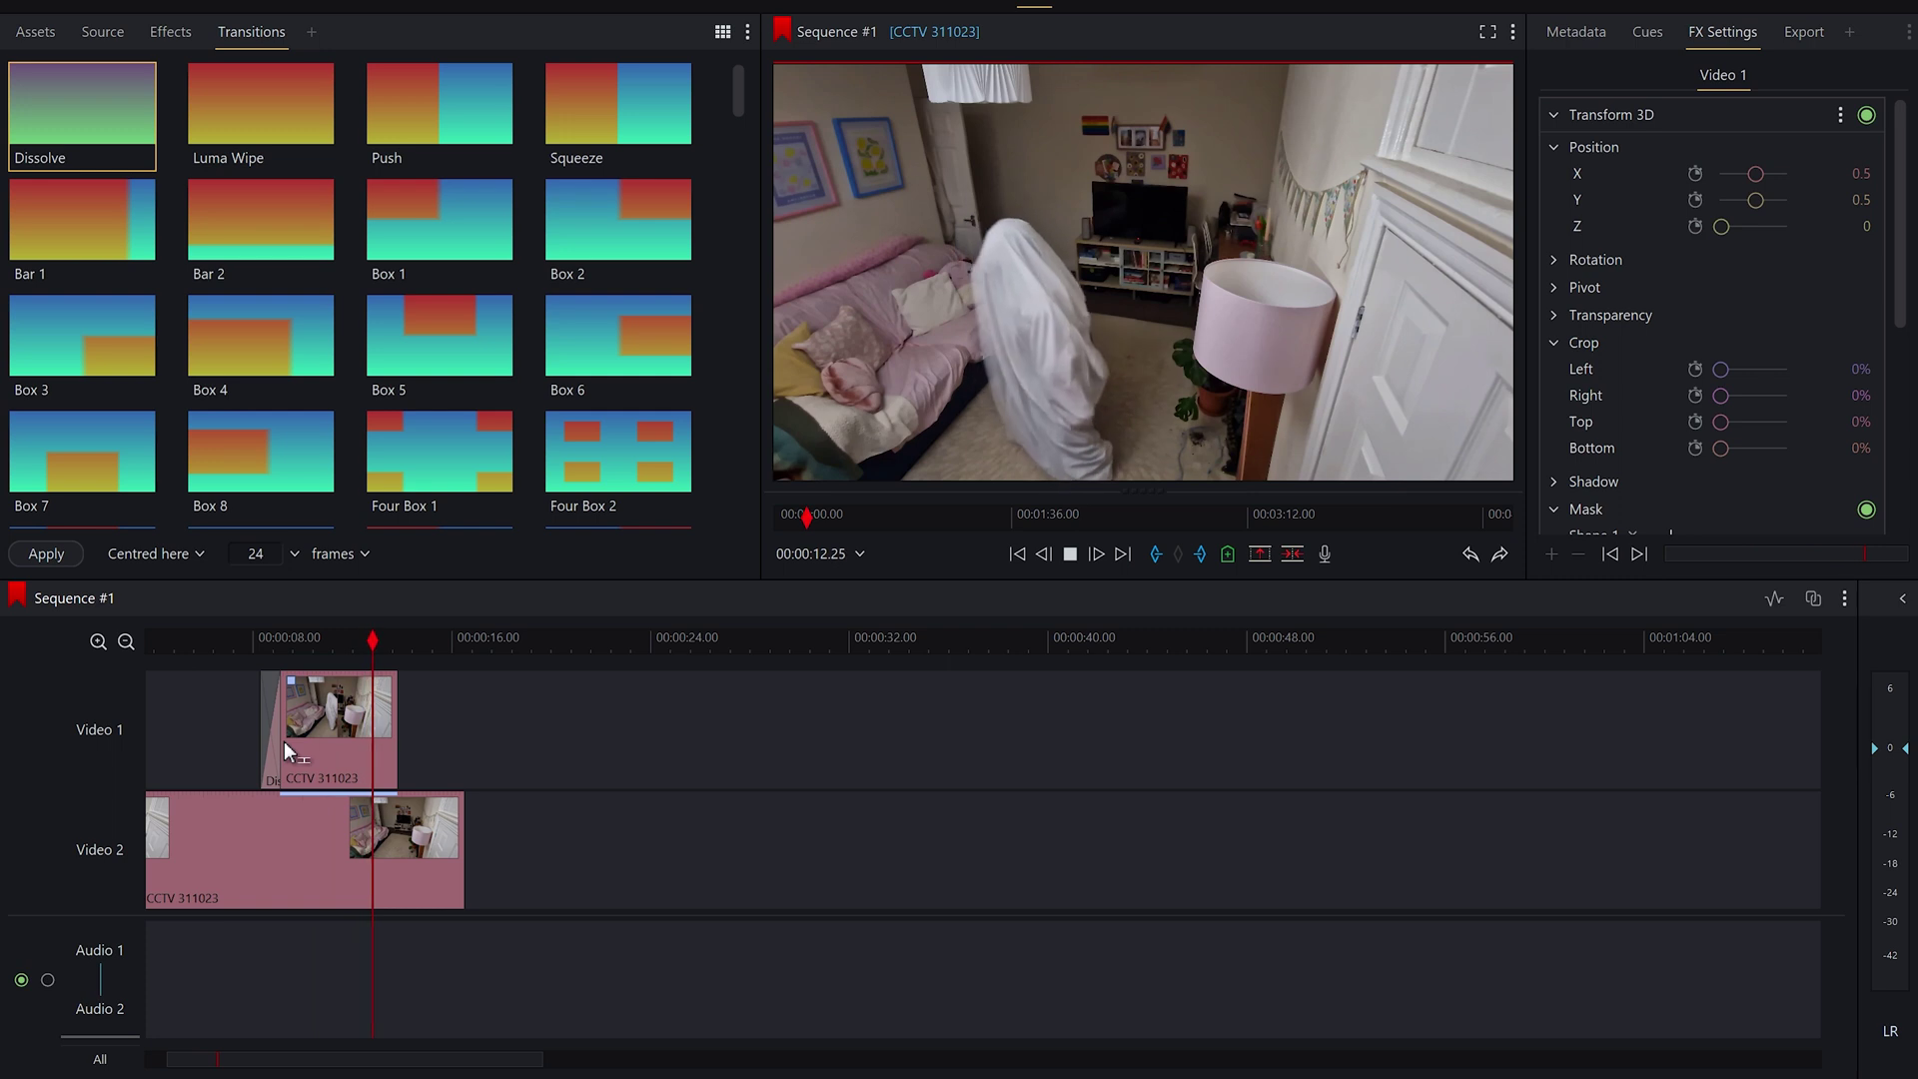
{"action": "key", "text": "space"}
- Add a Dissolve to the overlay clip's end and preview the fade-out from about 11 seconds
{"action": "left_click_drag", "start_coordinate": [80, 130], "coordinate": [389, 723]}
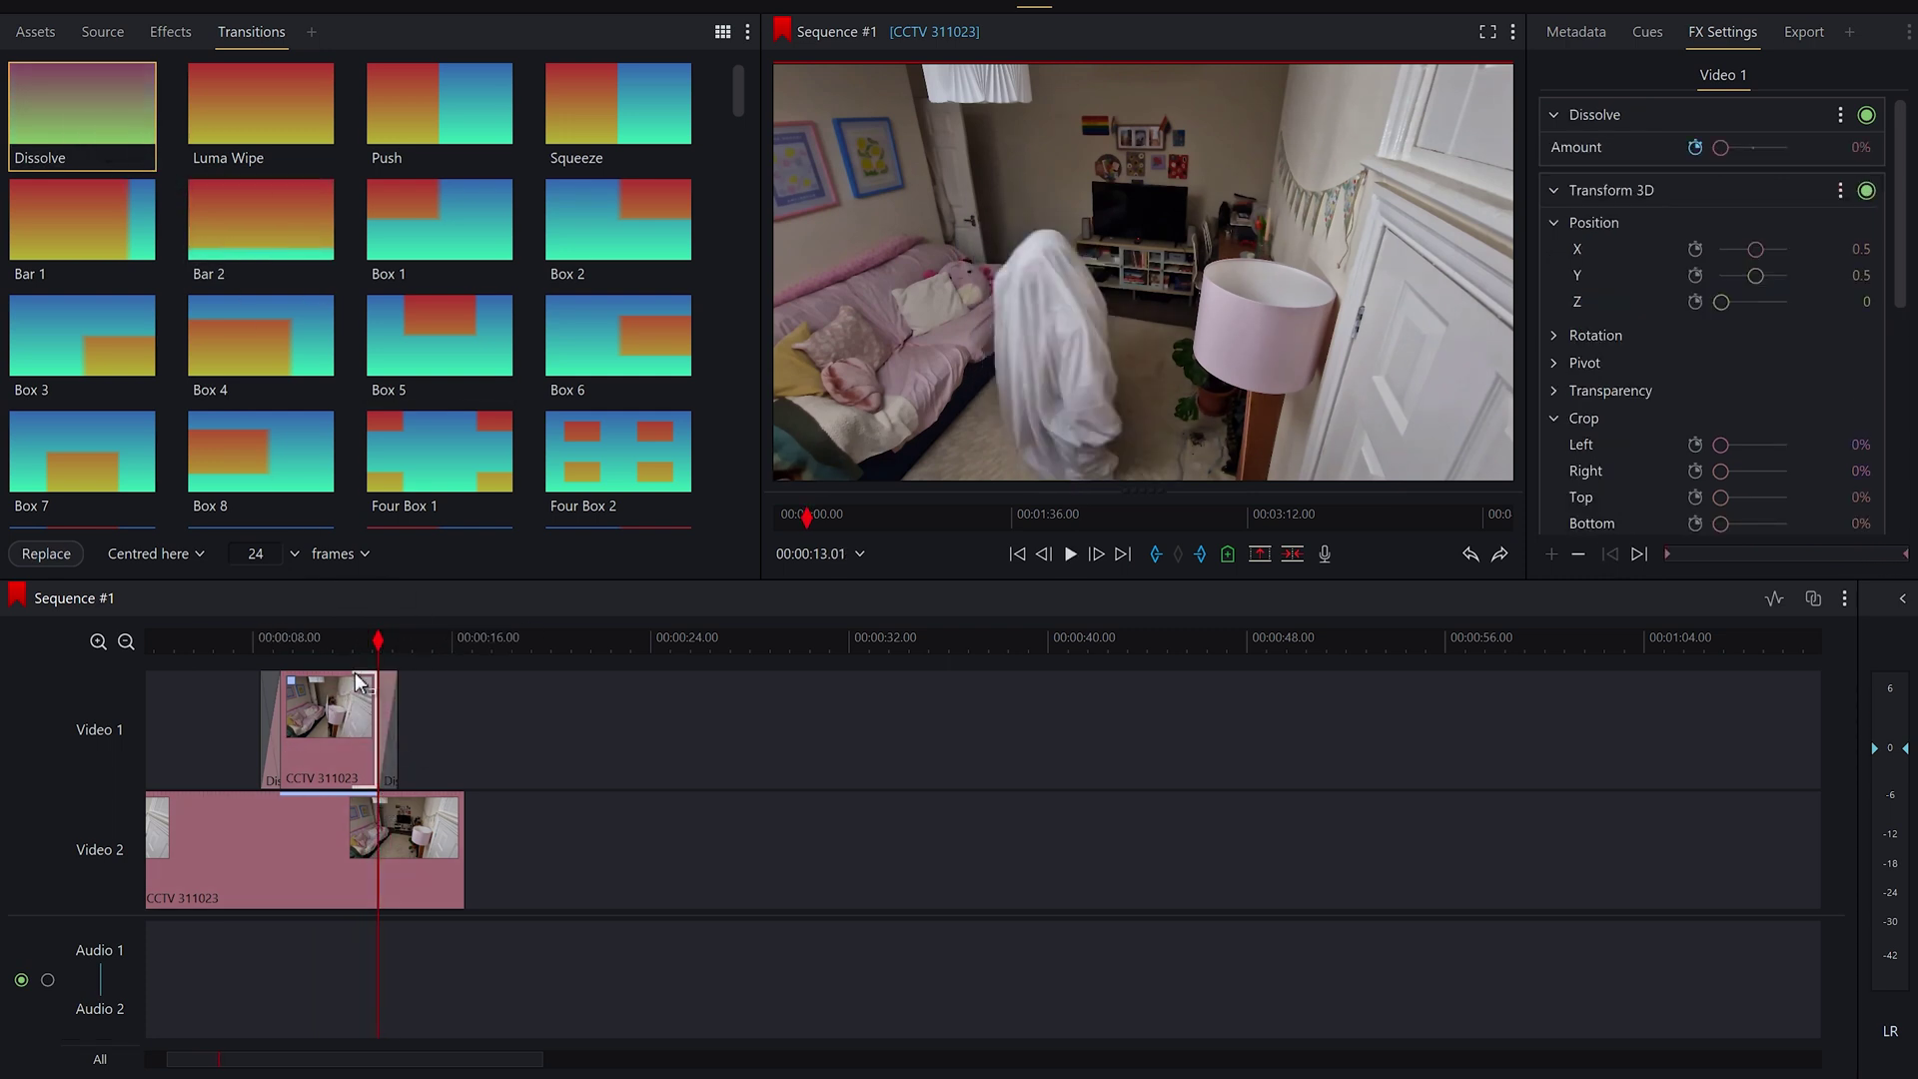
{"action": "left_click_drag", "start_coordinate": [335, 649], "coordinate": [343, 649]}
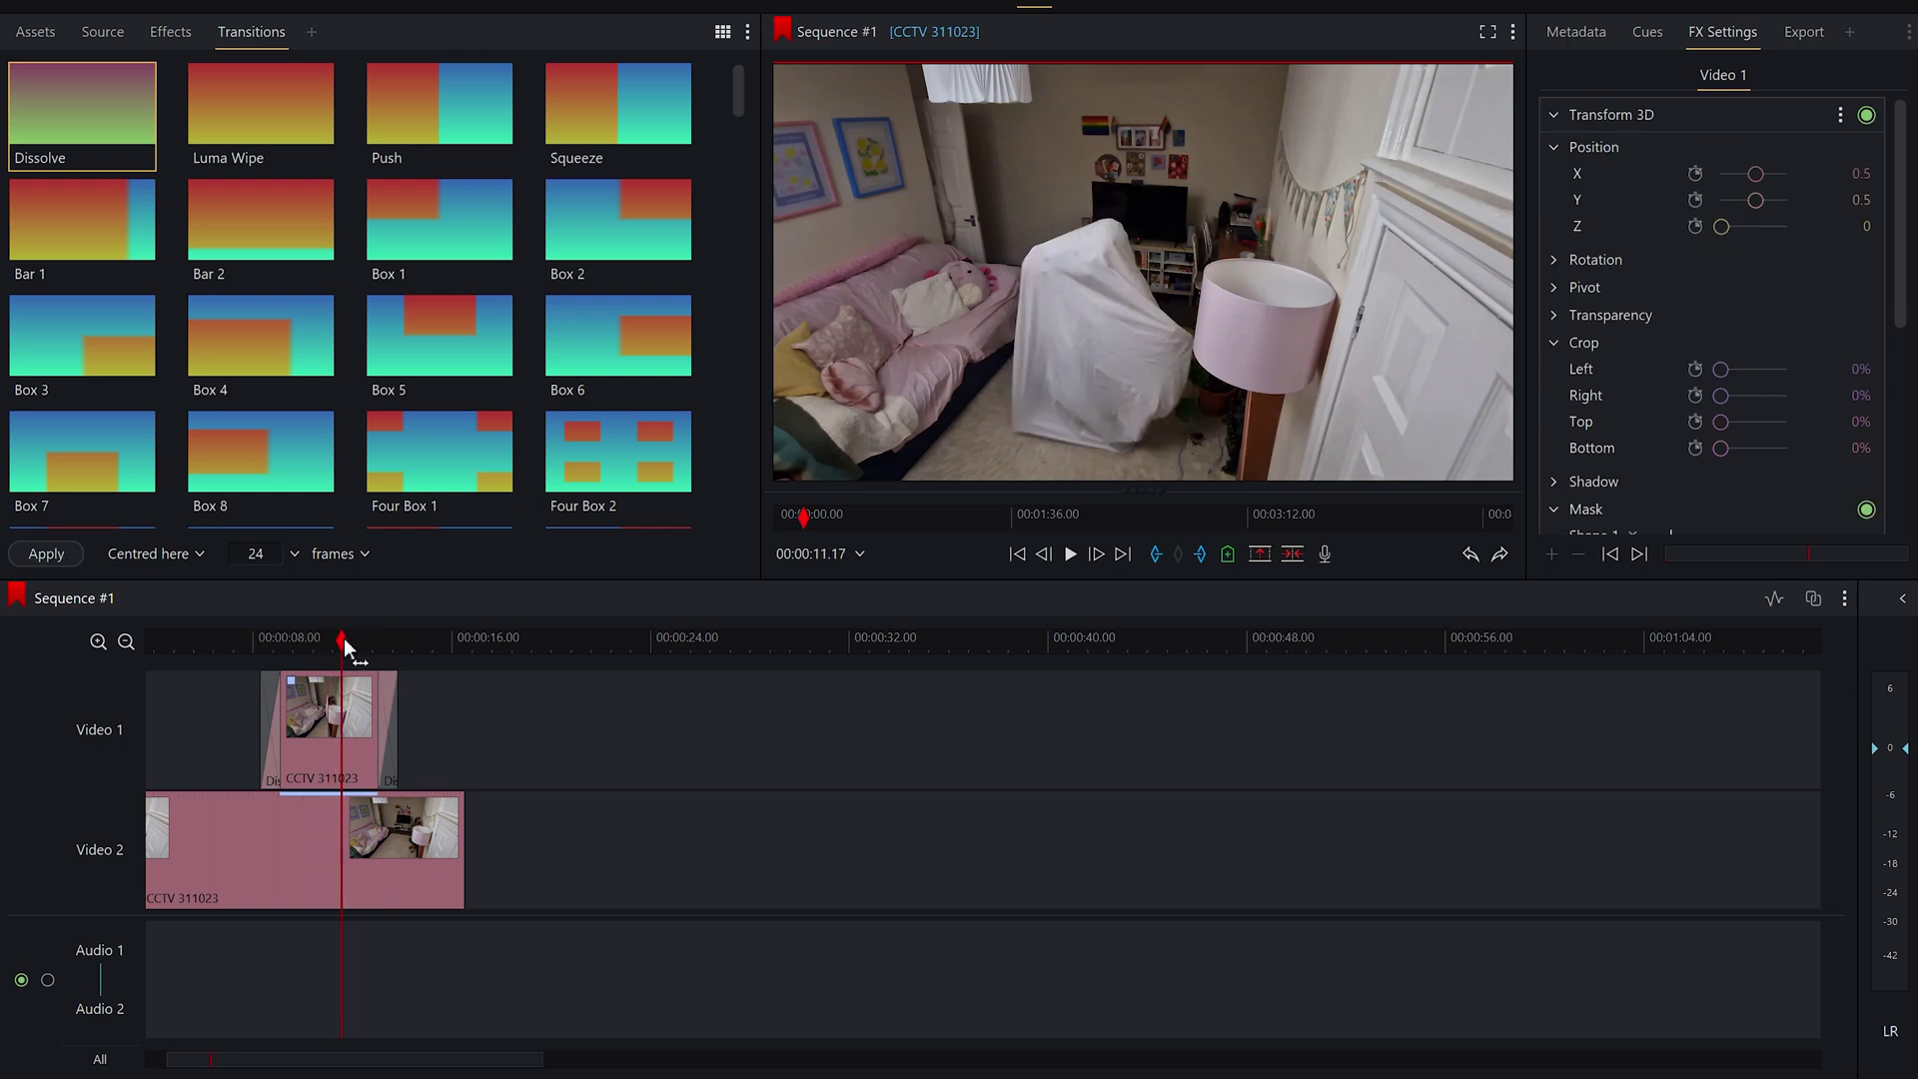
{"action": "key", "text": "space"}
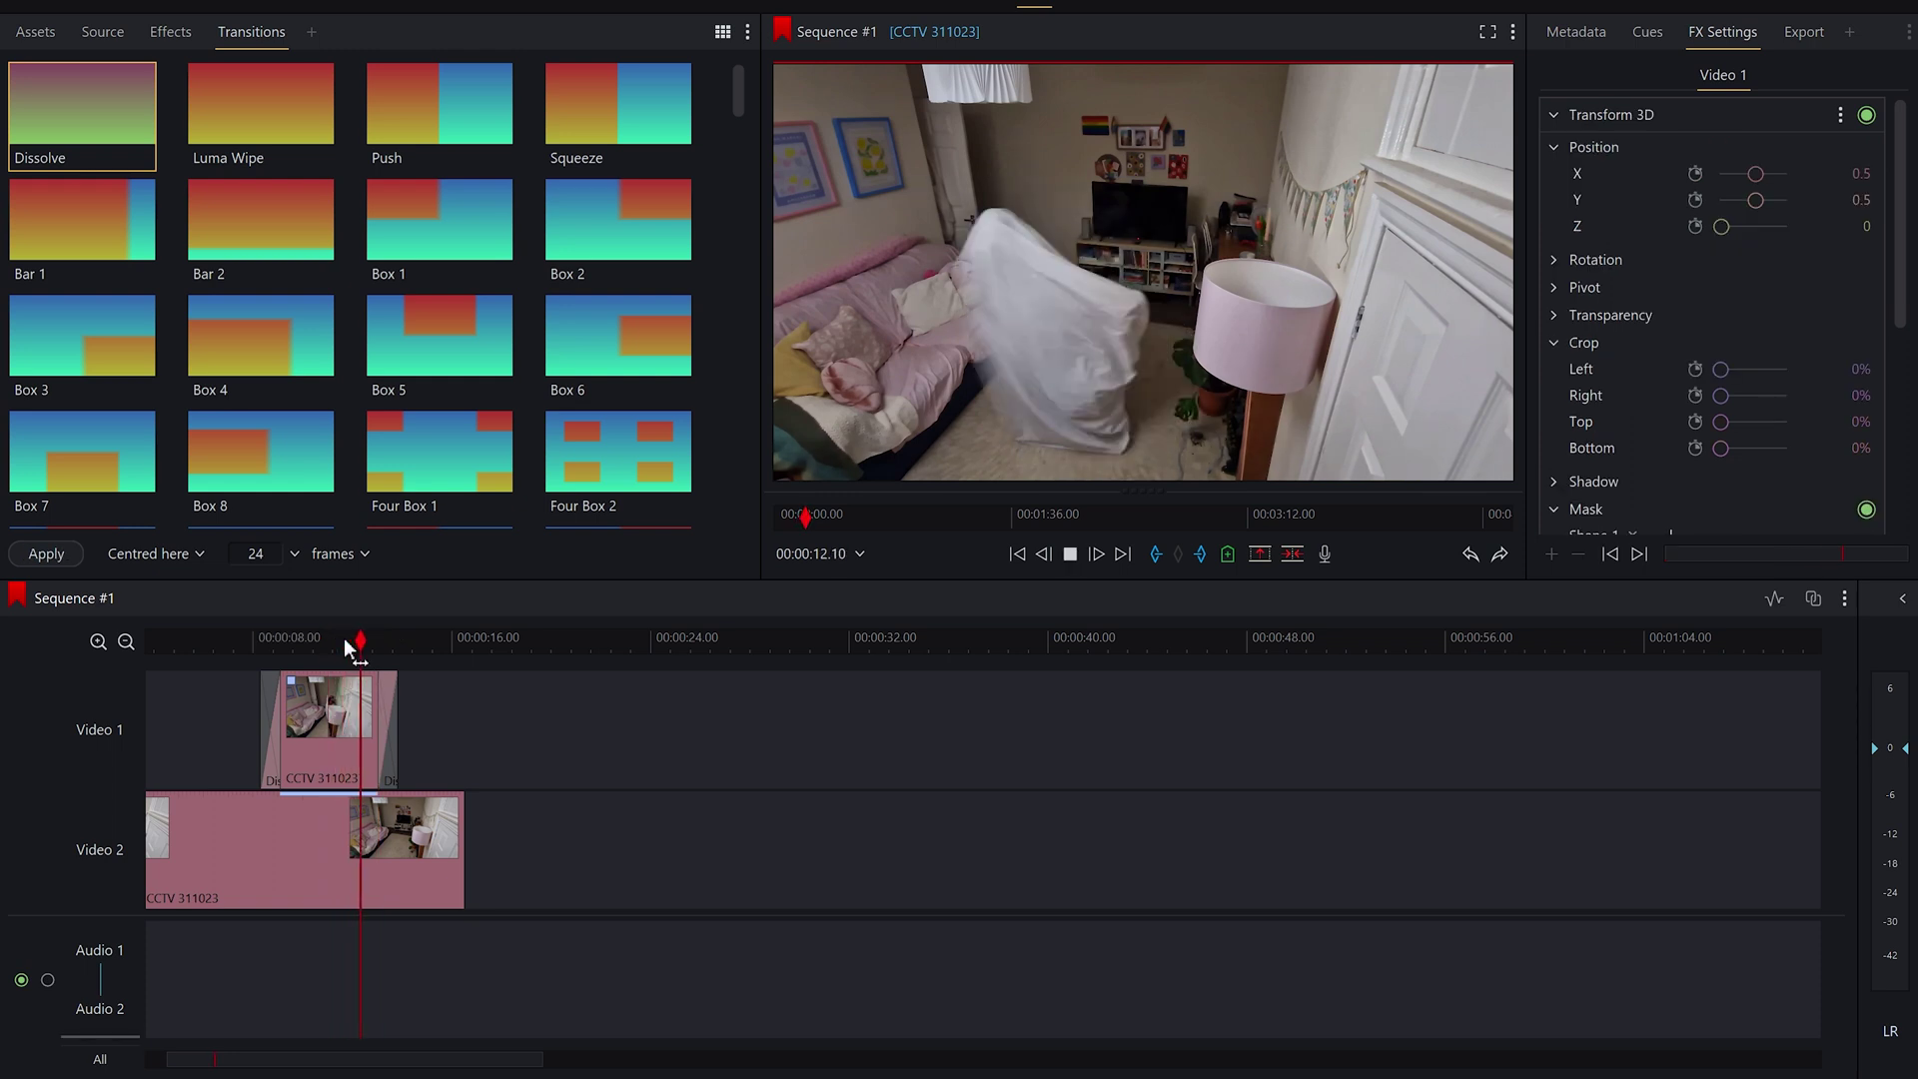
{"action": "key", "text": "space"}
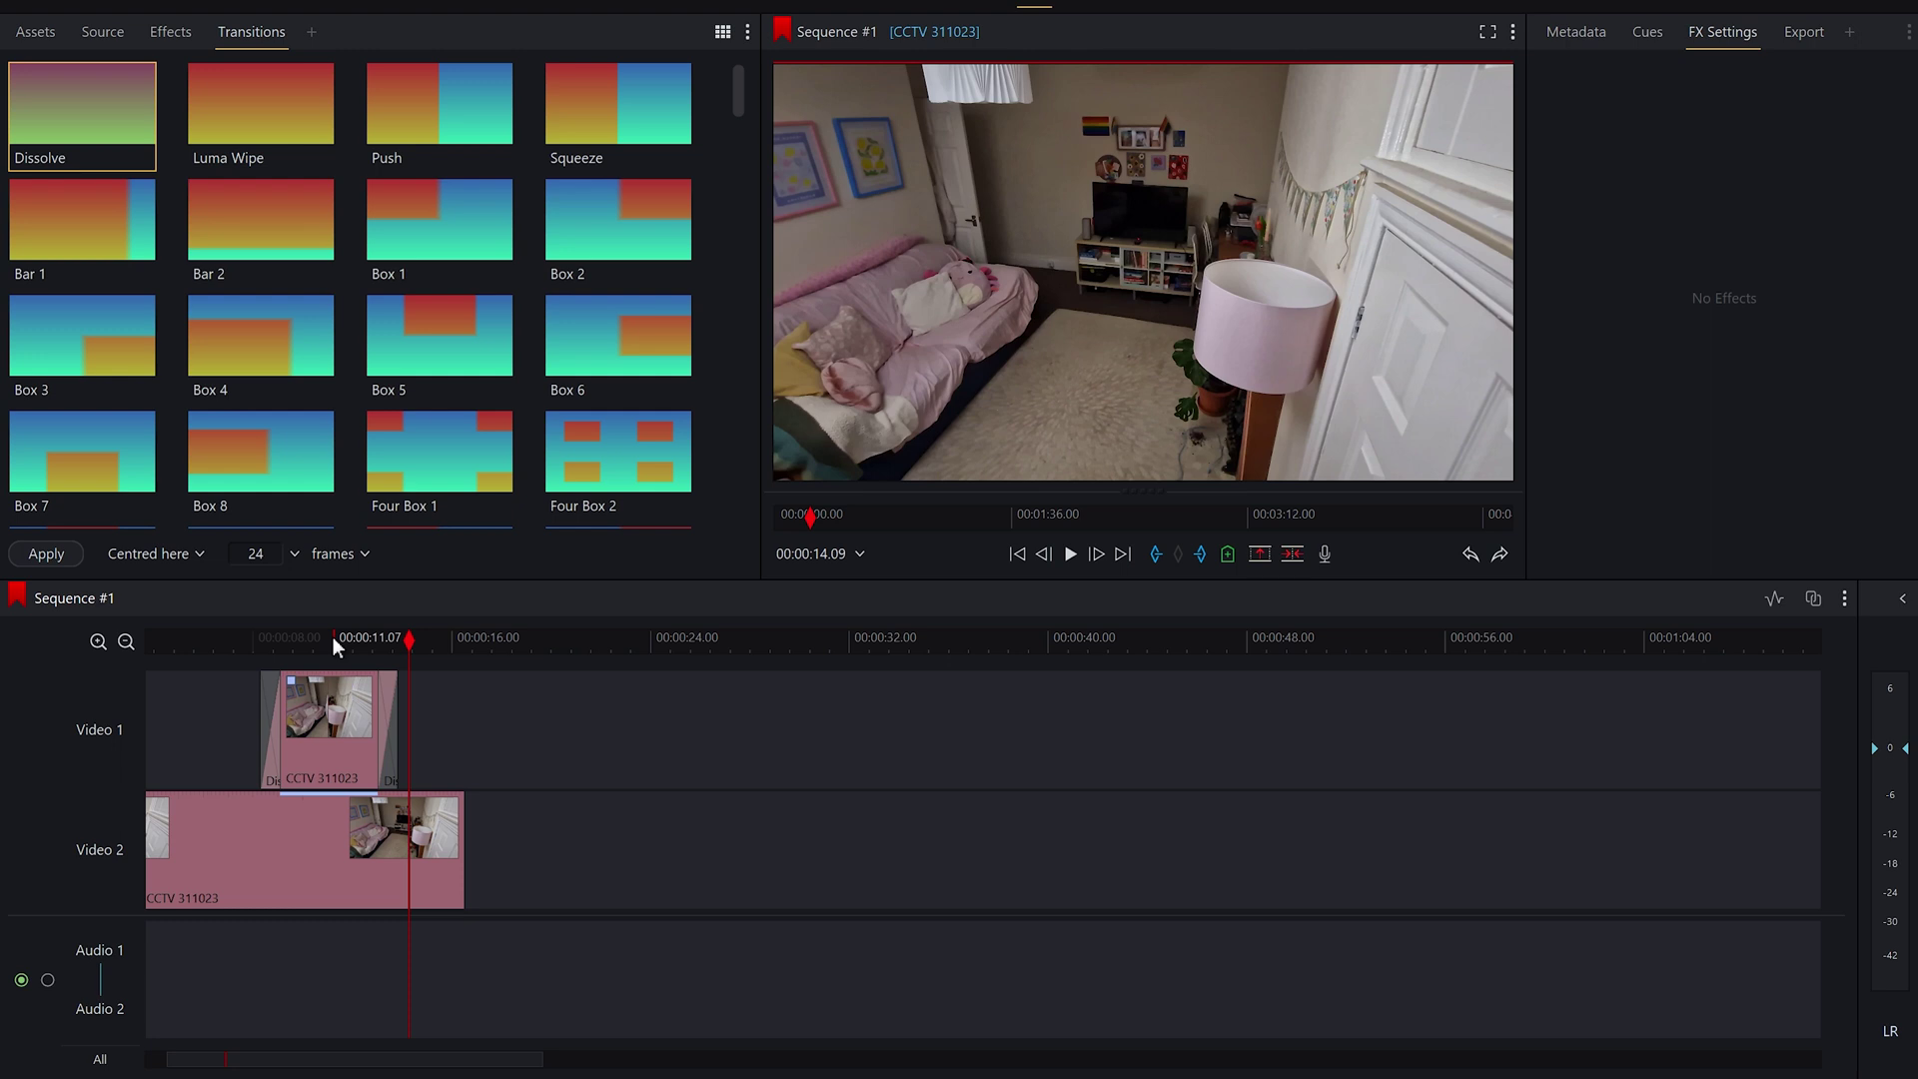
{"action": "left_click", "coordinate": [337, 647]}
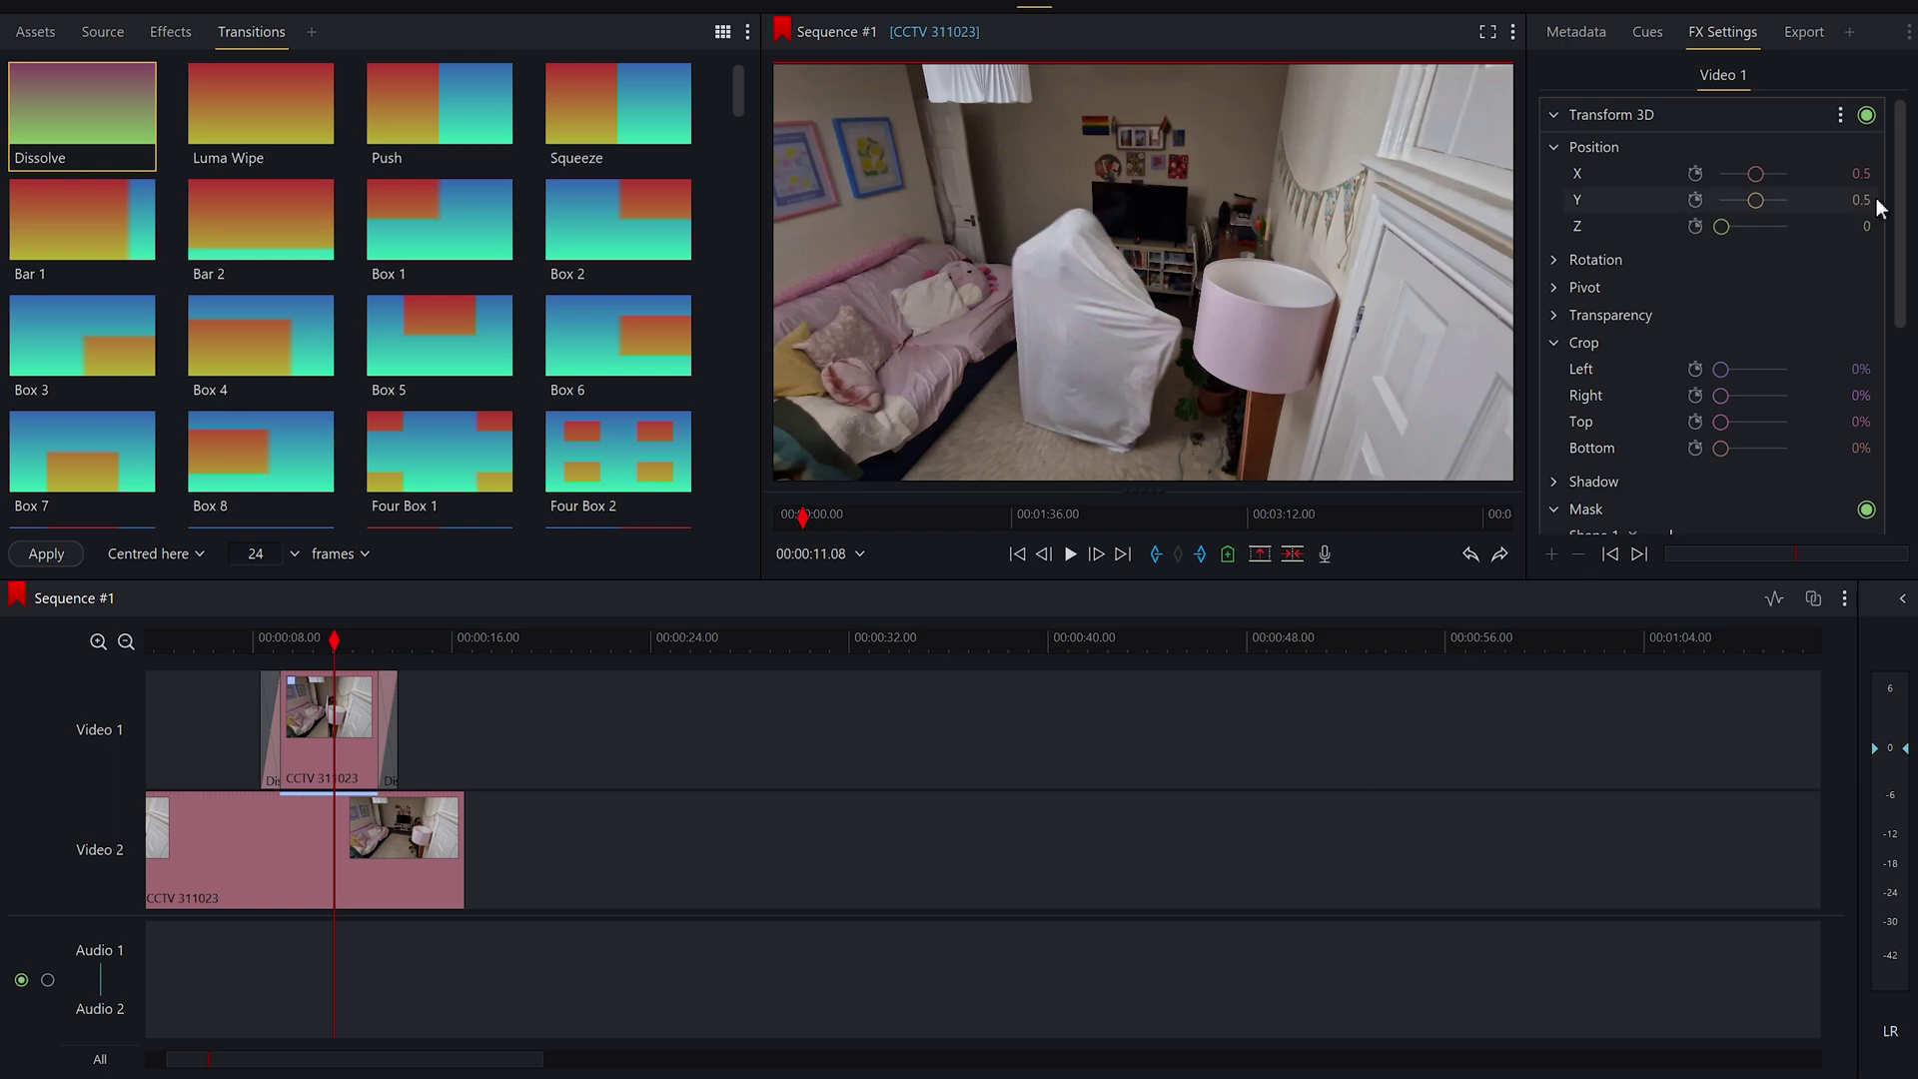
- Lower the Mask Shape 1 opacity to about 54% and replay the composite from the start
{"action": "left_click_drag", "start_coordinate": [1901, 200], "coordinate": [1903, 404]}
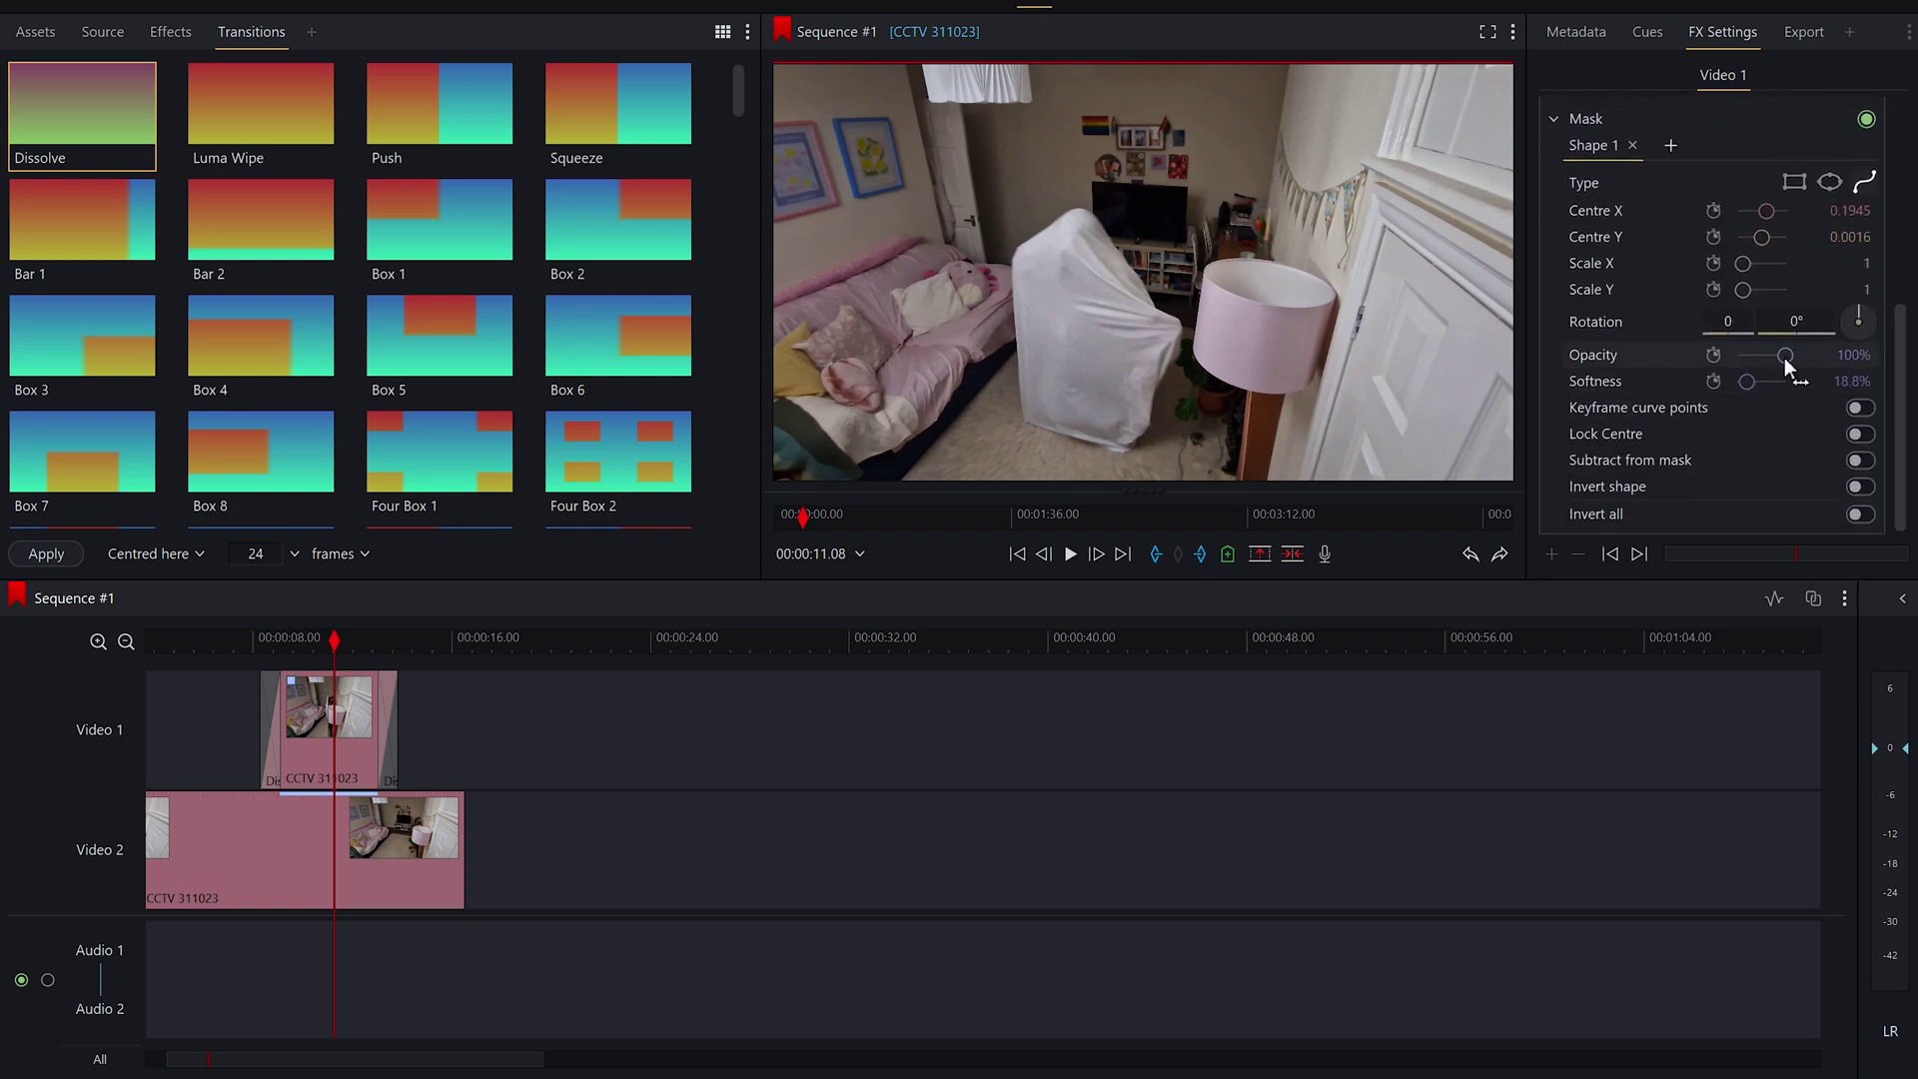
{"action": "mouse_move", "coordinate": [1784, 357]}
{"action": "left_mouse_down"}
{"action": "mouse_move", "coordinate": [1720, 361]}
{"action": "mouse_move", "coordinate": [1766, 374]}
{"action": "left_mouse_up"}
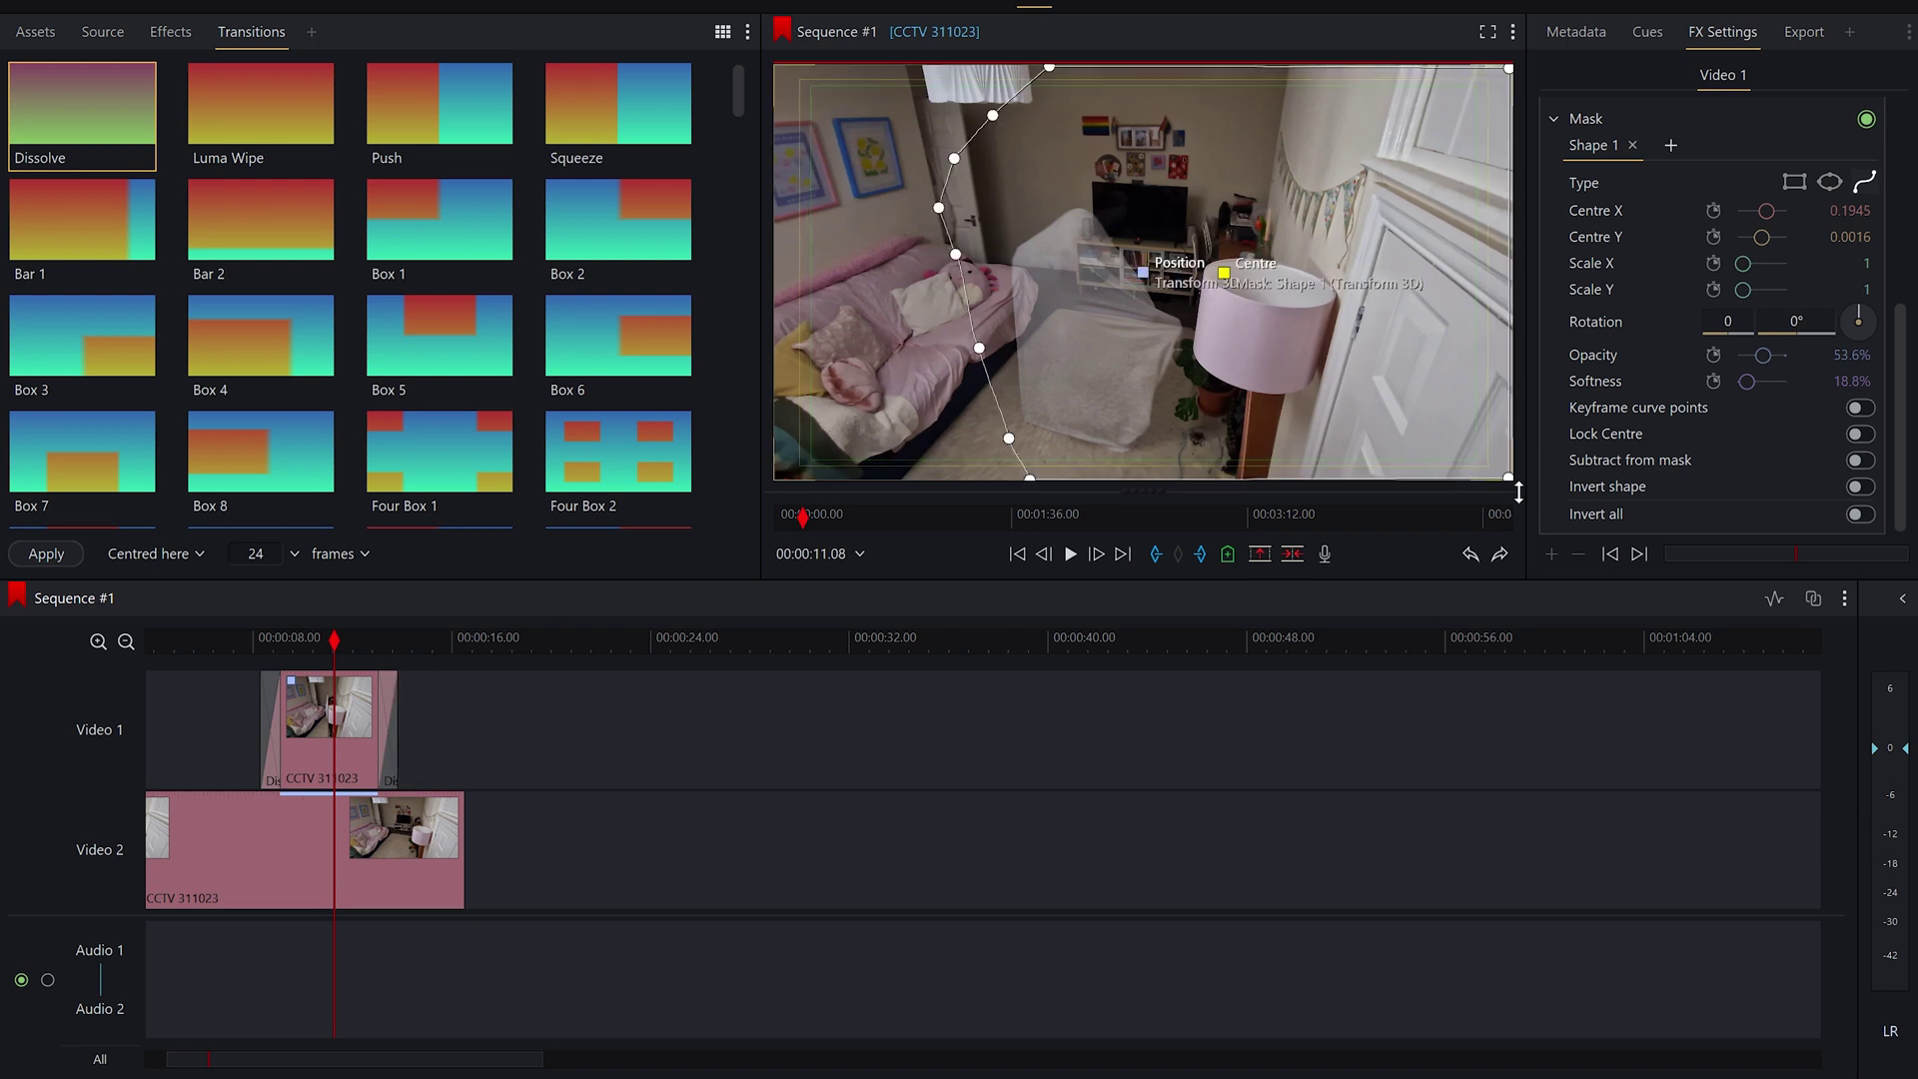
{"action": "left_click_drag", "start_coordinate": [259, 650], "coordinate": [417, 648]}
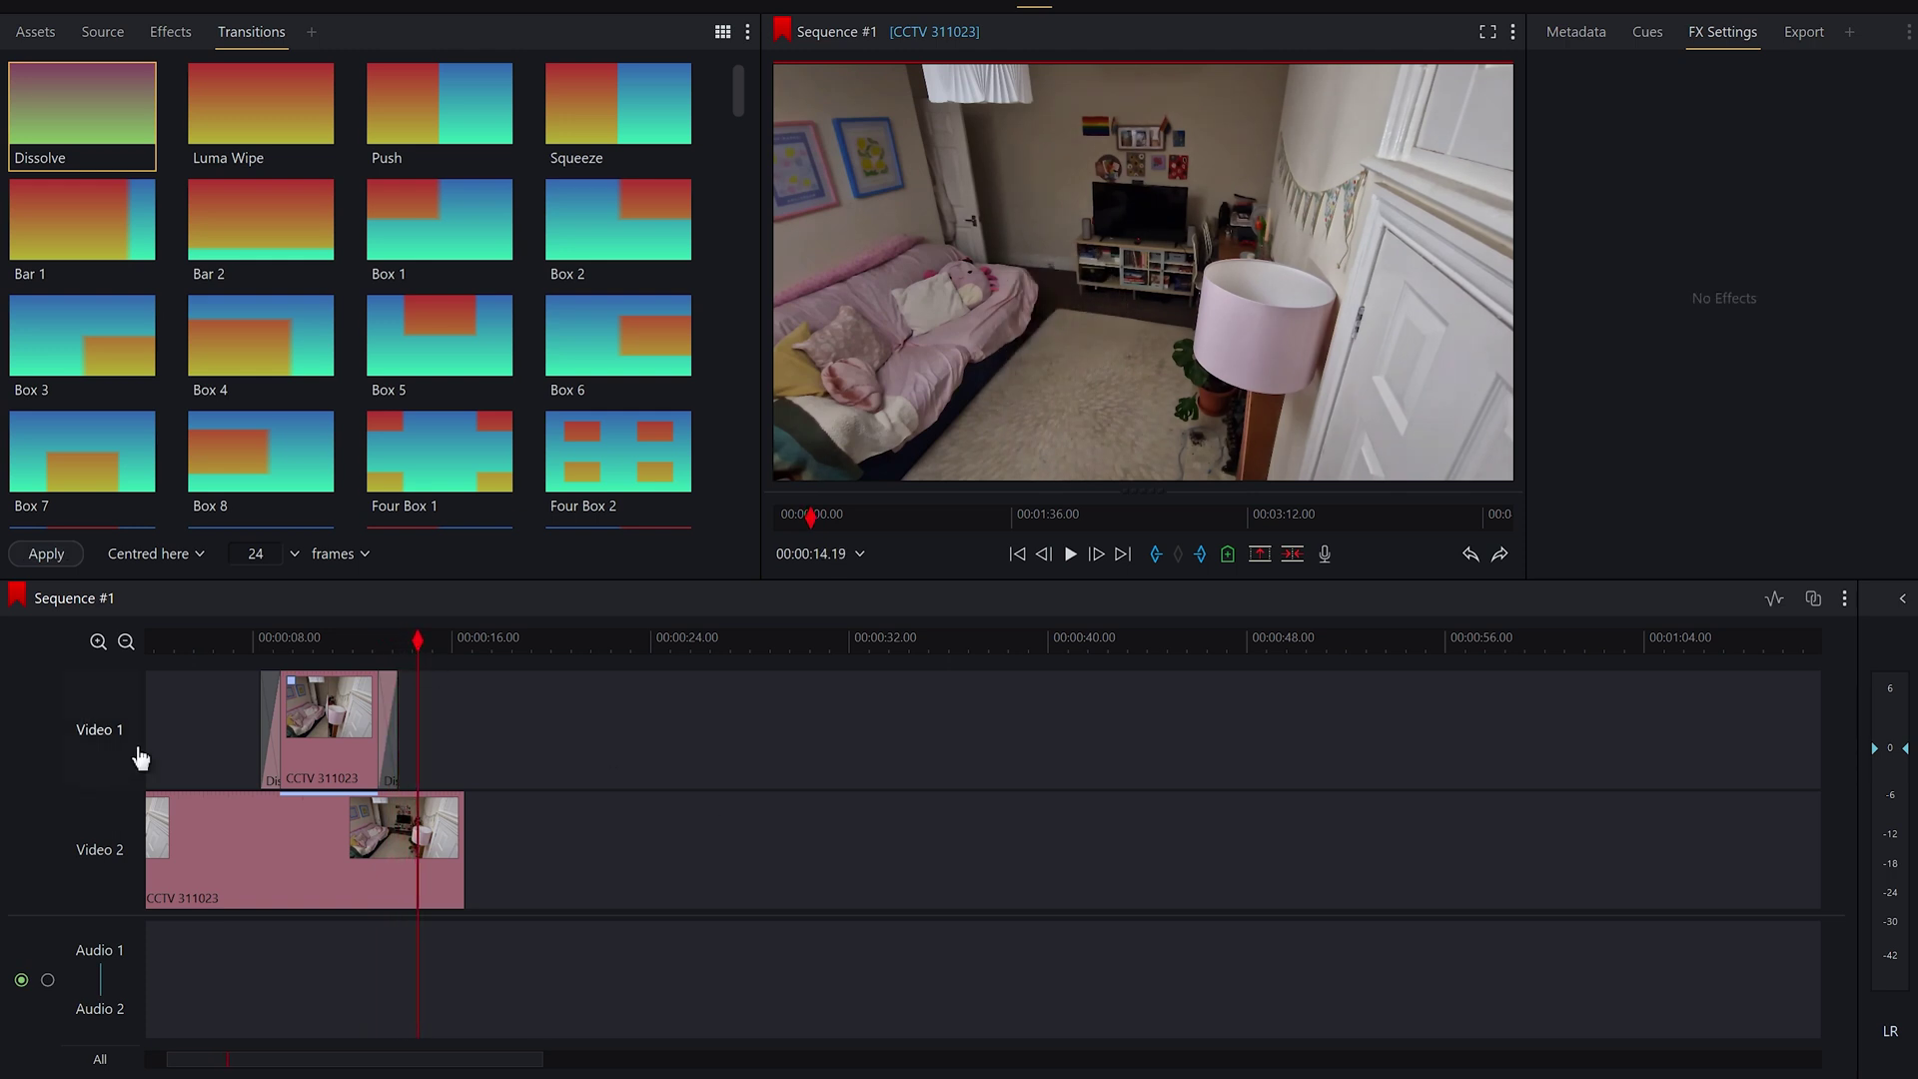
{"action": "left_click", "coordinate": [146, 647]}
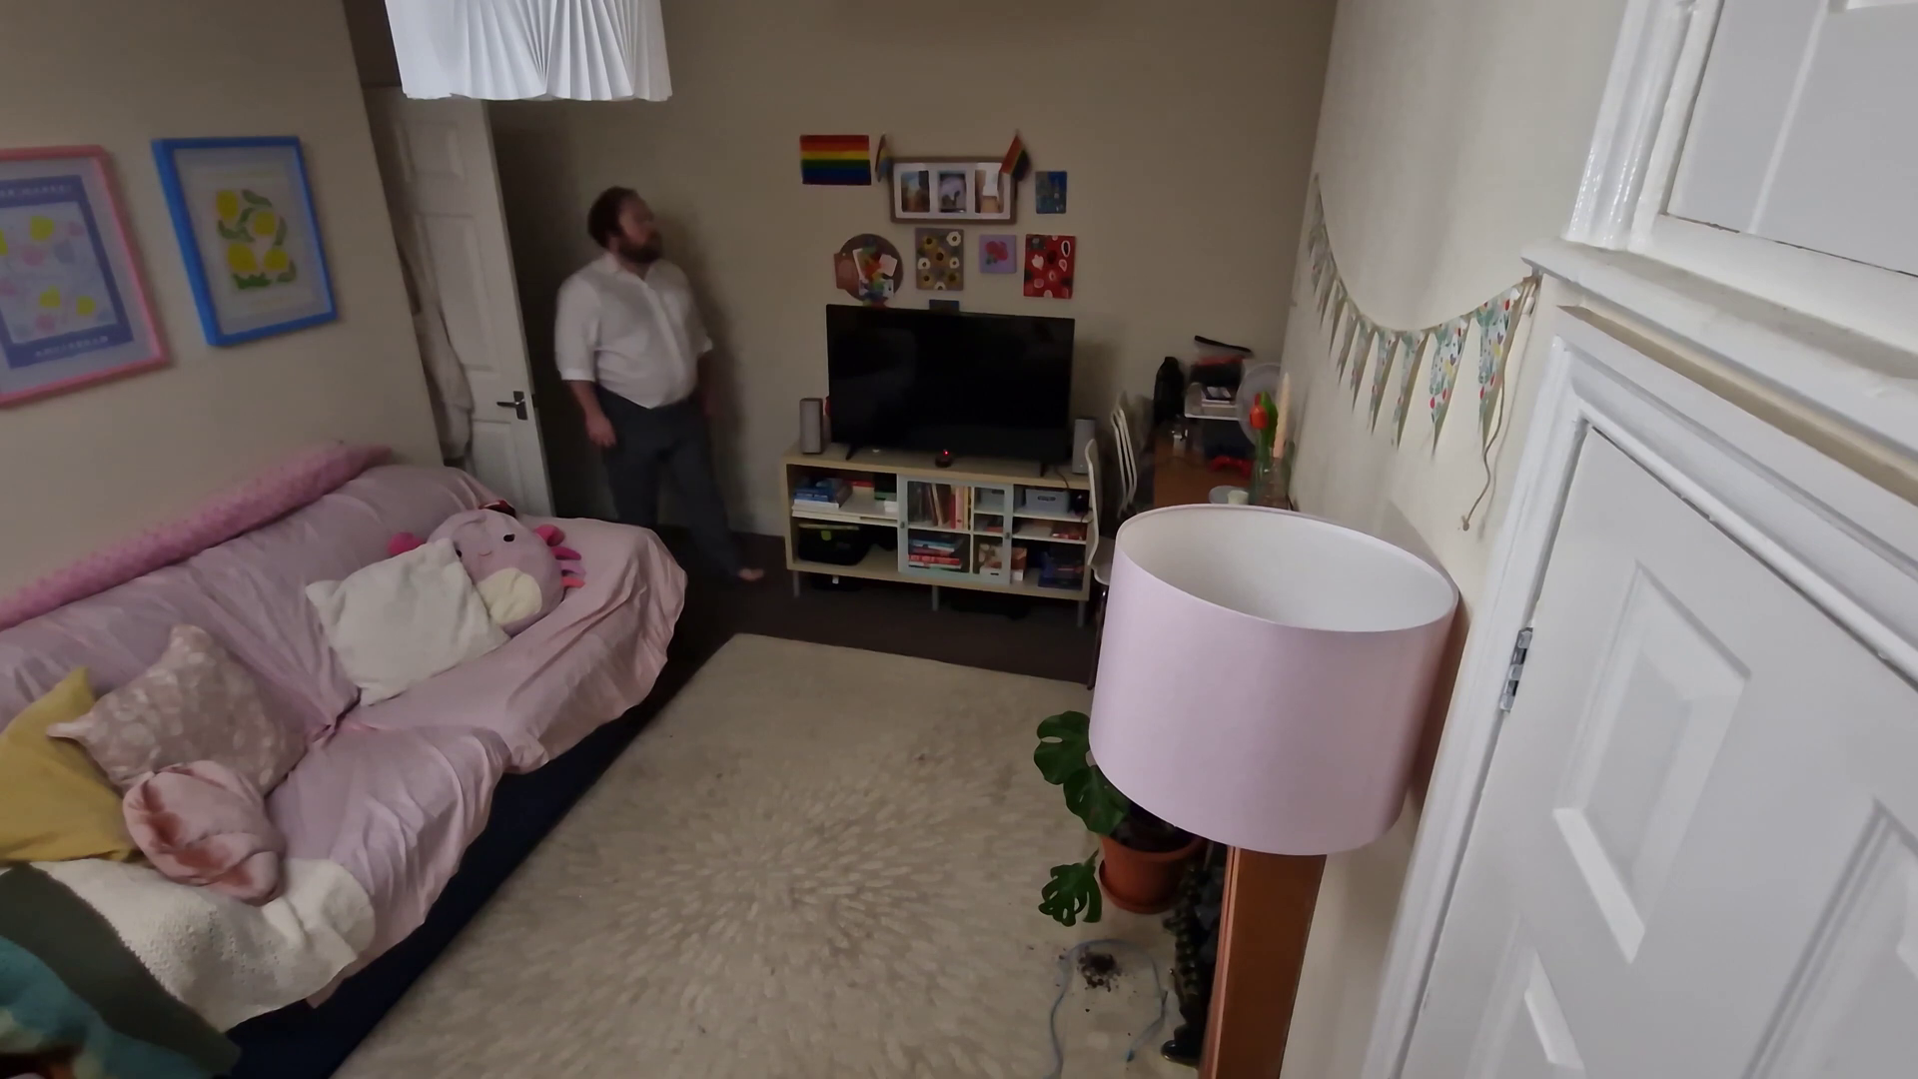